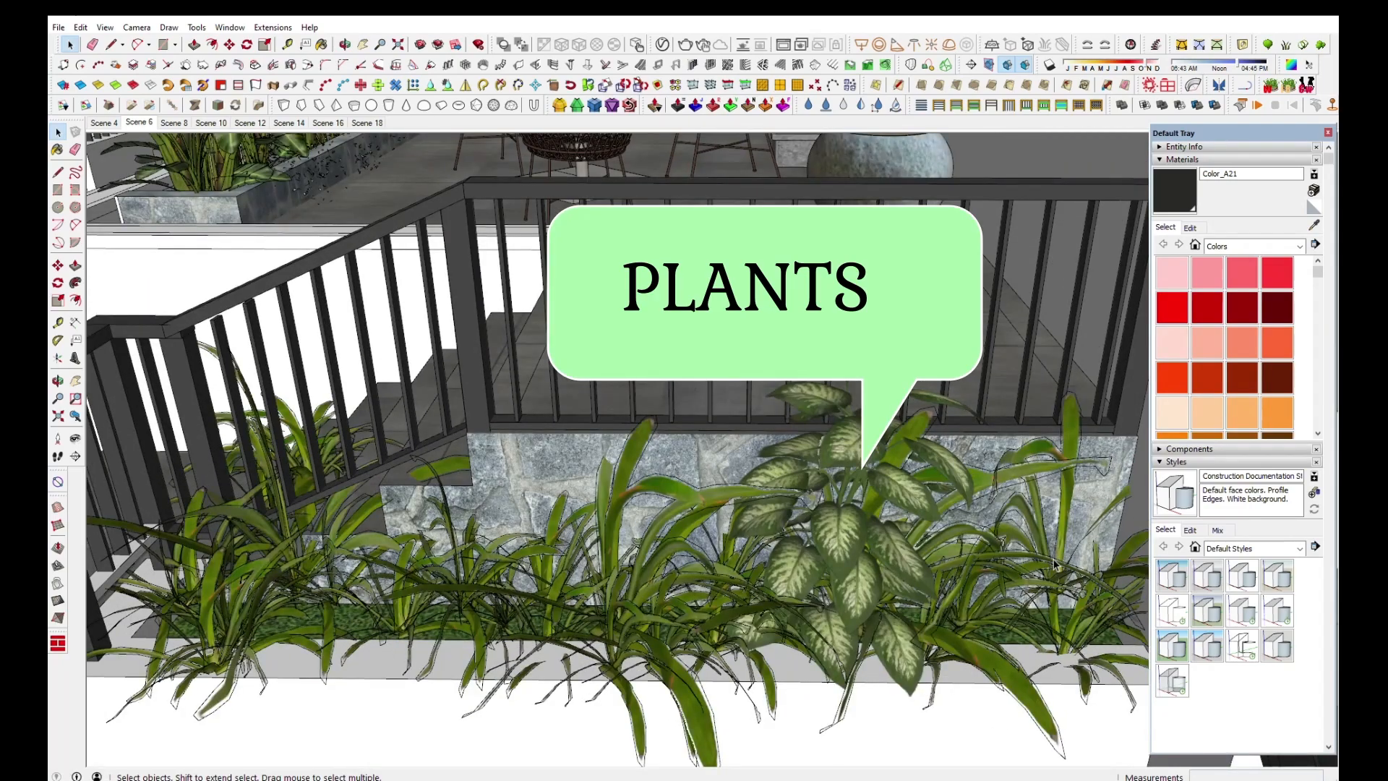
# Step: Inspect the plants in the balcony planter and the round pots on the upper terrace
pyautogui.scroll(-6, 827, 600)
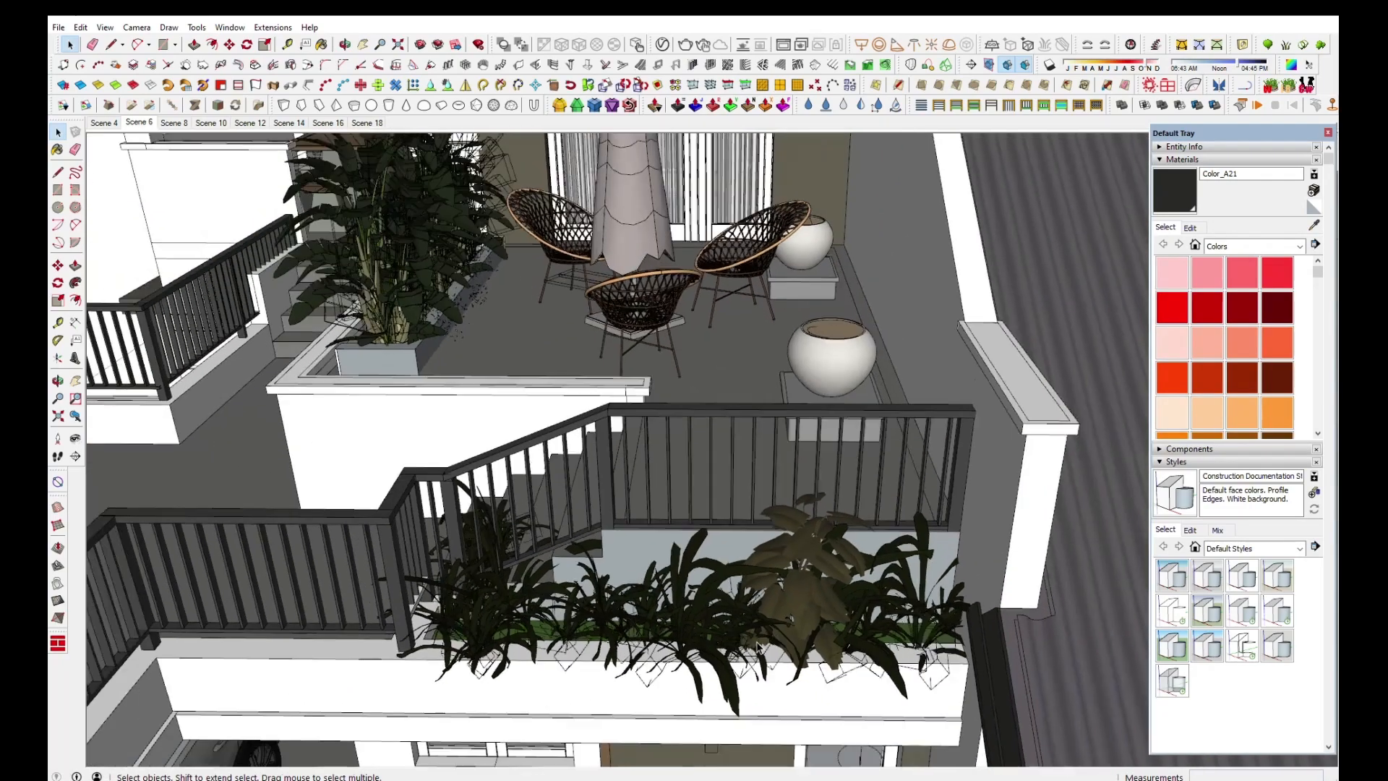
pyautogui.scroll(5, 824, 244)
pyautogui.scroll(-1, 824, 244)
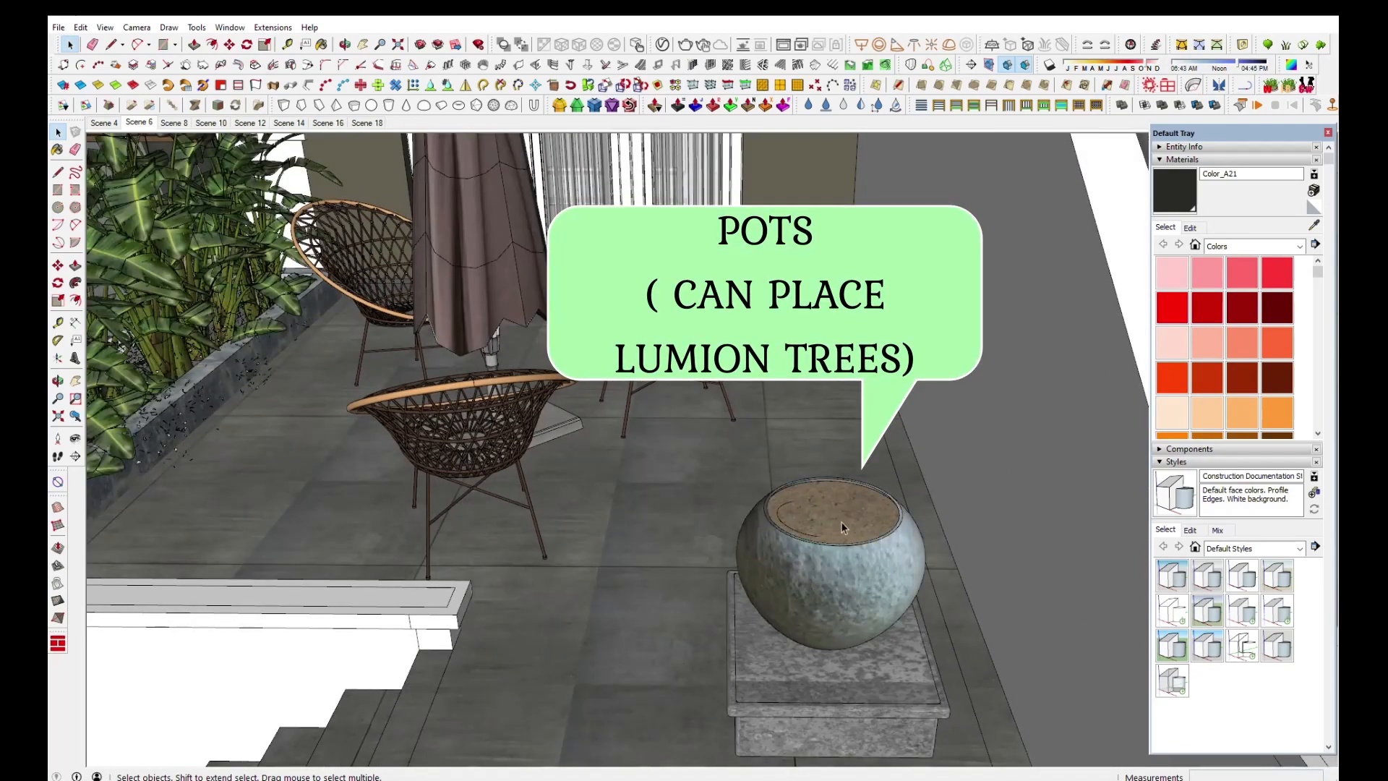
pyautogui.scroll(-3, 840, 522)
pyautogui.moveTo(840, 522); pyautogui.dragTo(842, 302, button='middle')
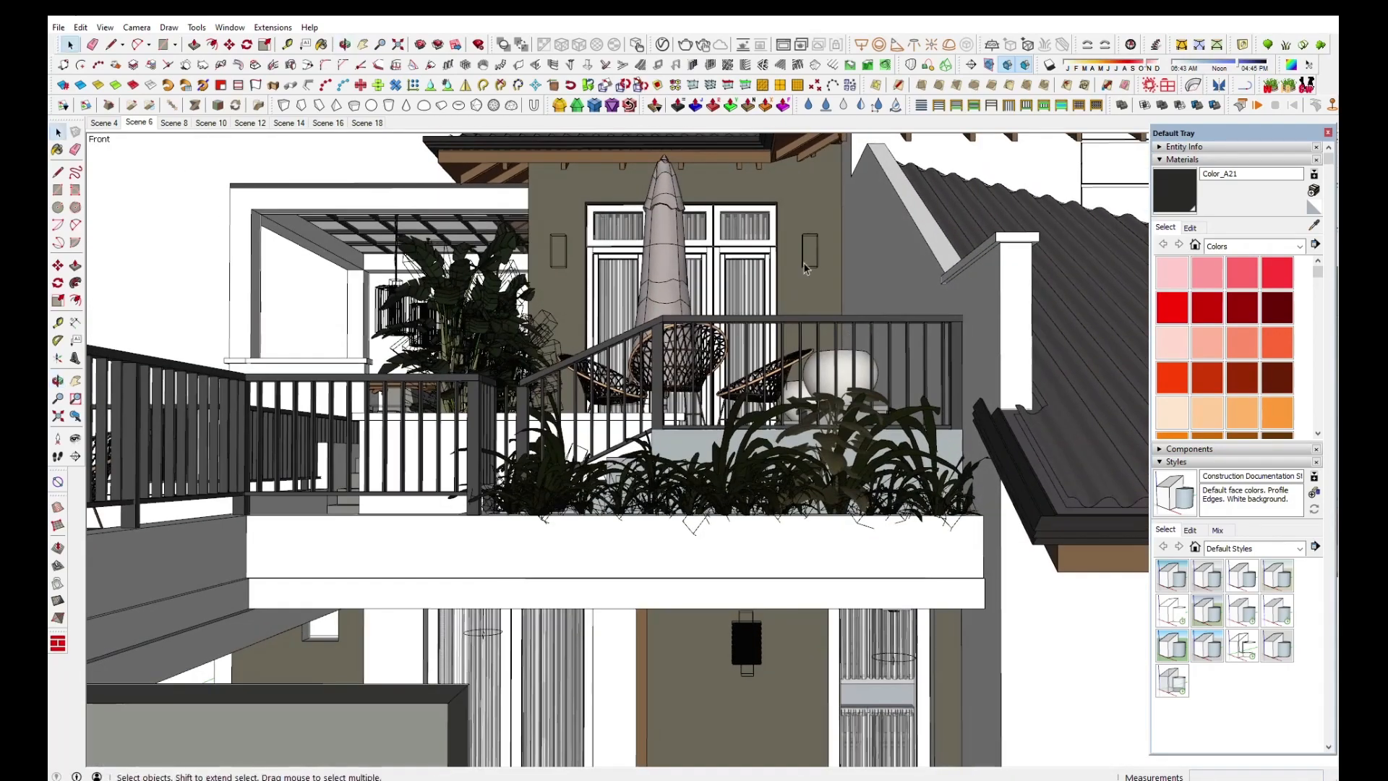
# Step: Examine the curtains behind the upper terrace's glazed doors from the front and from an angle
pyautogui.scroll(3, 766, 211)
pyautogui.scroll(5, 766, 211)
pyautogui.scroll(2, 687, 326)
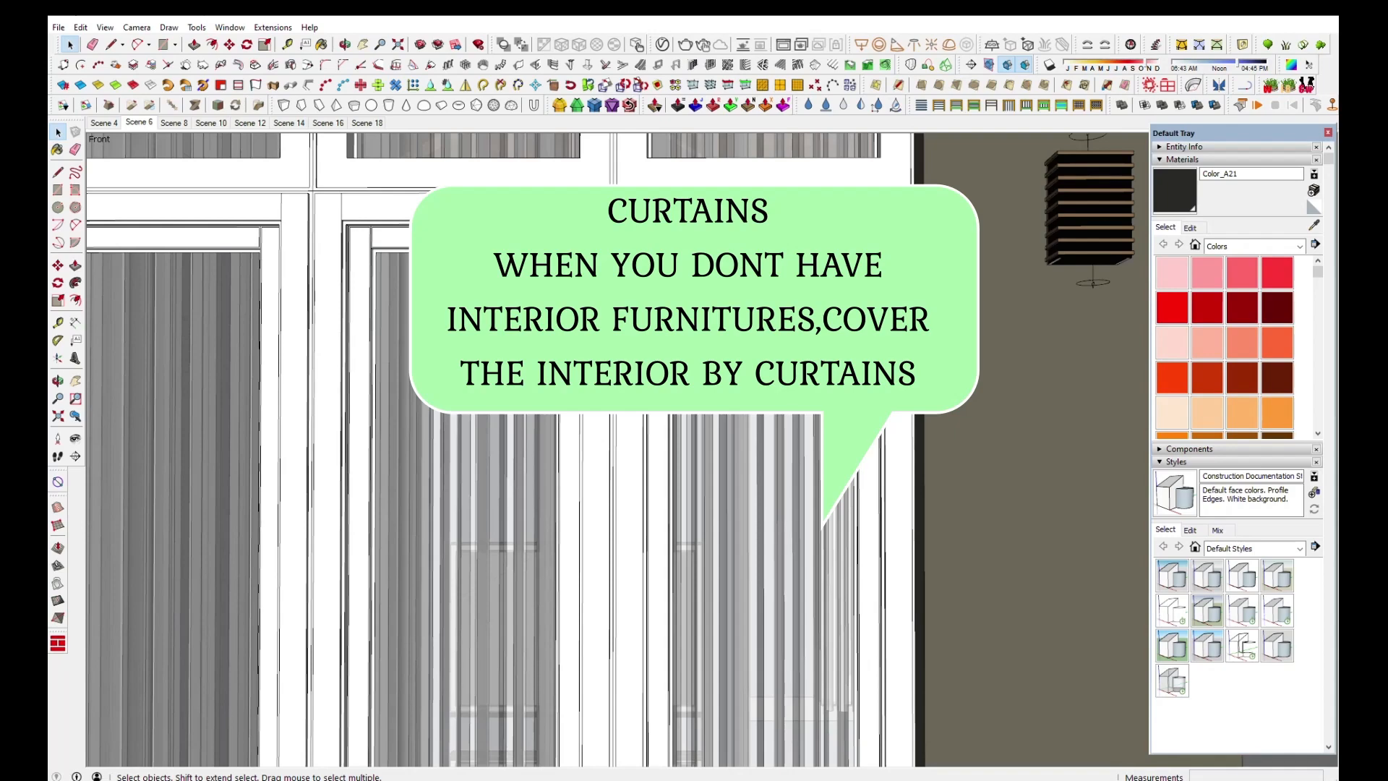
pyautogui.scroll(6, 828, 226)
pyautogui.moveTo(828, 261); pyautogui.dragTo(1033, 227, button='middle')
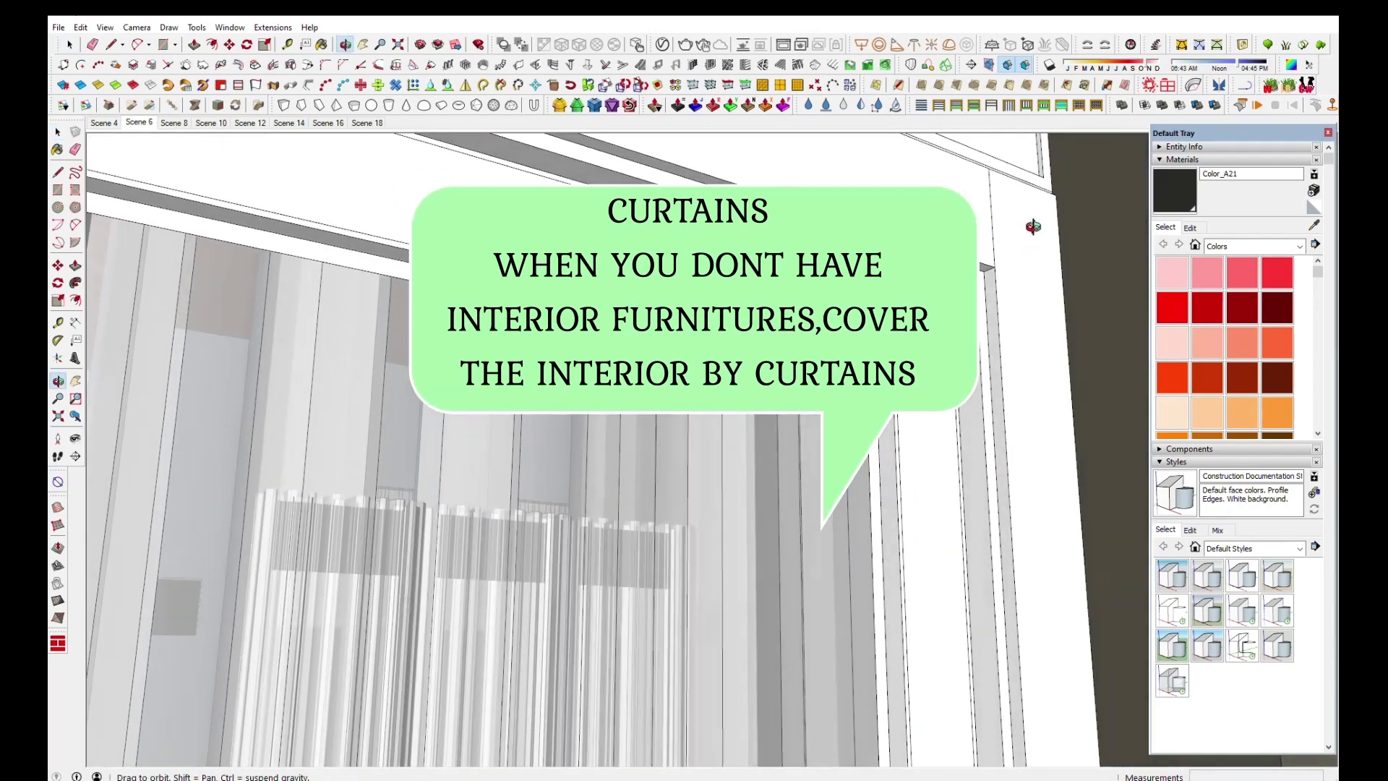
# Step: Examine the gaps and edges between the frames of the upper terrace's doors and windows up close
pyautogui.scroll(-3, 795, 311)
pyautogui.moveTo(781, 318); pyautogui.dragTo(499, 334, button='middle')
pyautogui.scroll(2, 180, 245)
pyautogui.moveTo(247, 301); pyautogui.dragTo(171, 306, button='middle')
pyautogui.scroll(-3, 759, 526)
pyautogui.scroll(4, 434, 394)
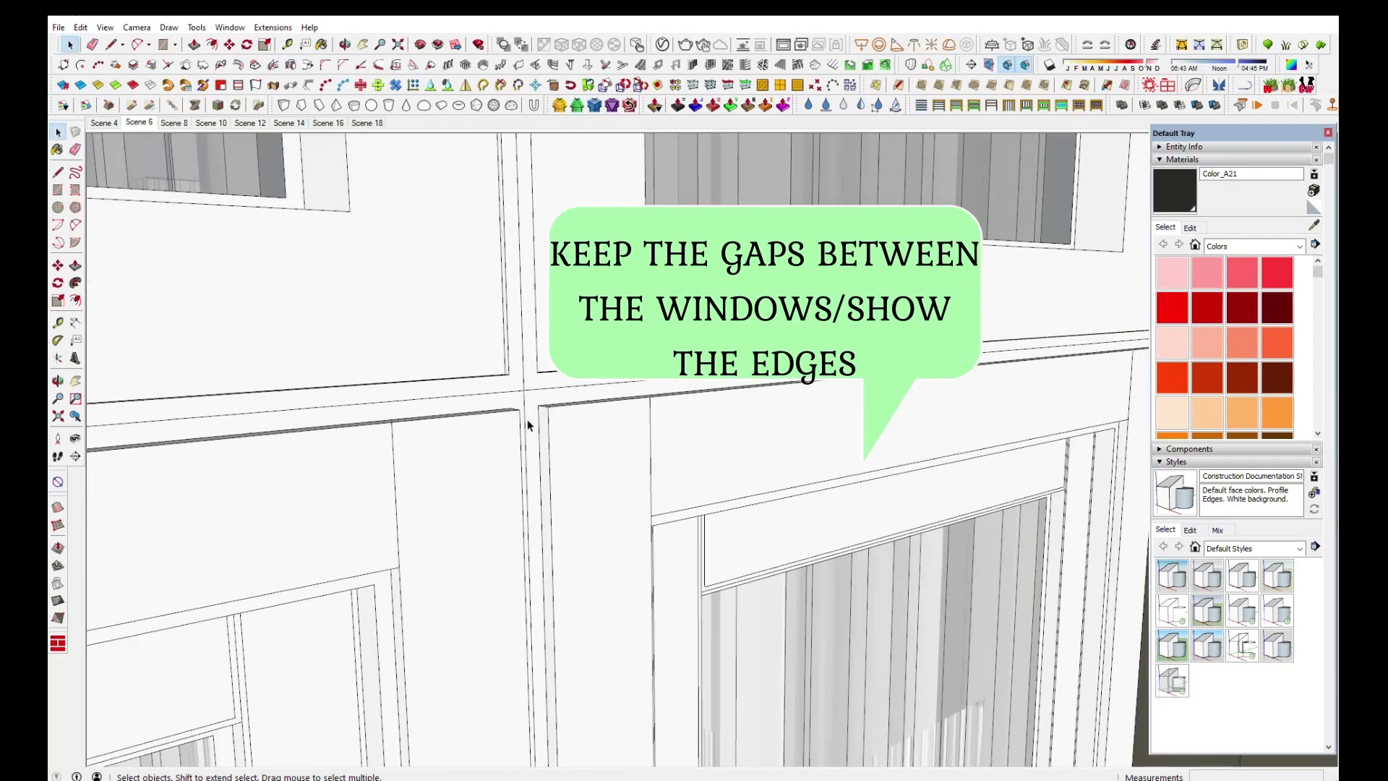
pyautogui.moveTo(567, 446); pyautogui.dragTo(604, 393, button='middle')
pyautogui.scroll(-5, 636, 403)
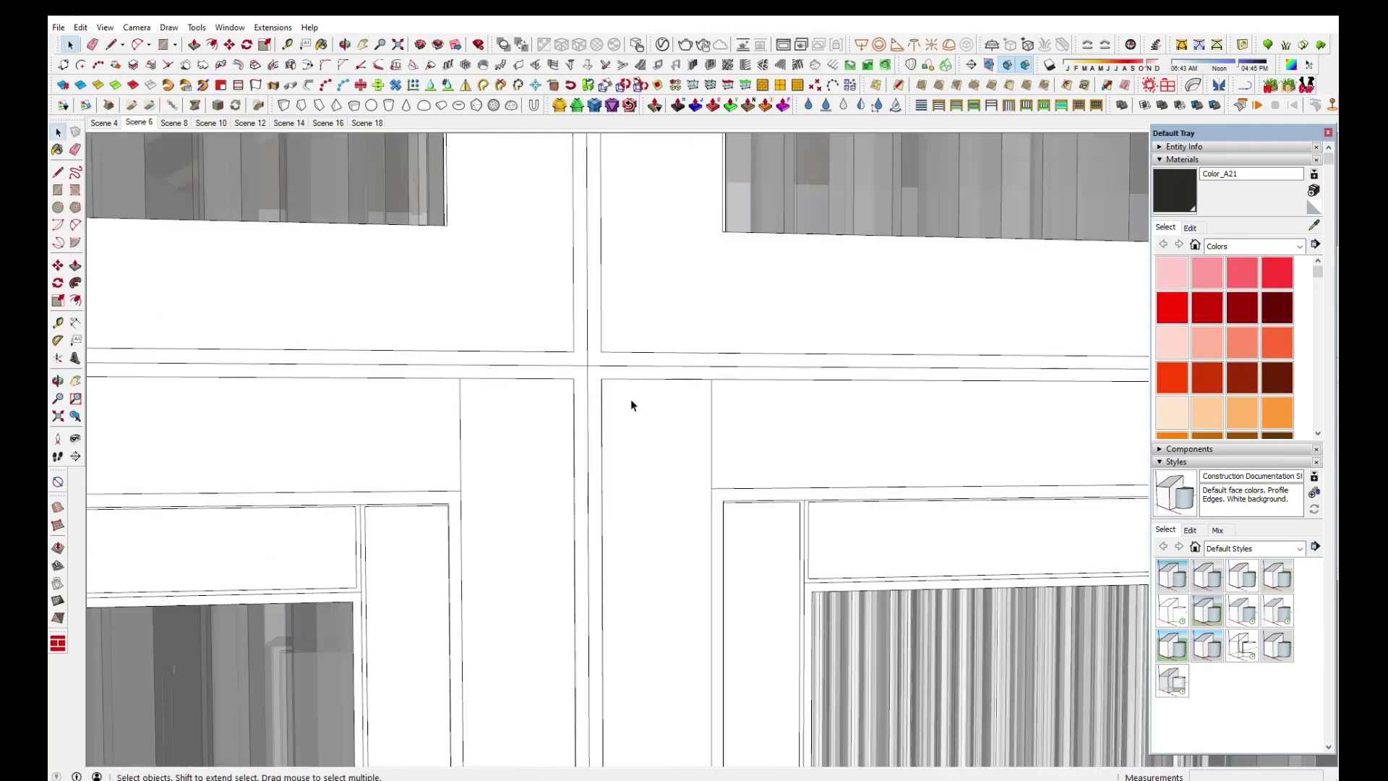
# Step: Inspect the wall lamp beside the terrace doors and the outdoor furniture on the upper terraces
pyautogui.scroll(-4, 620, 458)
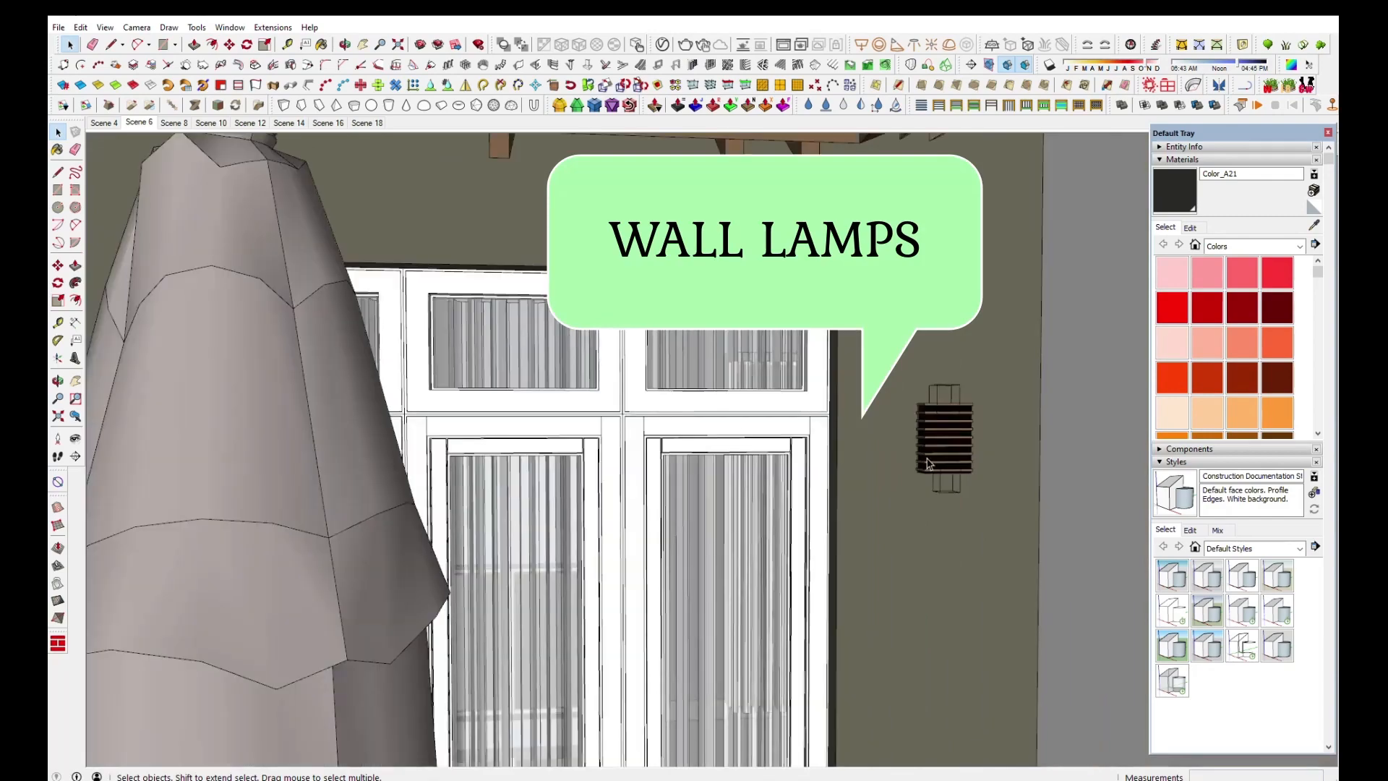
pyautogui.scroll(-3, 781, 450)
pyautogui.scroll(-3, 723, 364)
pyautogui.moveTo(712, 363); pyautogui.dragTo(670, 636, button='middle')
pyautogui.scroll(-2, 669, 384)
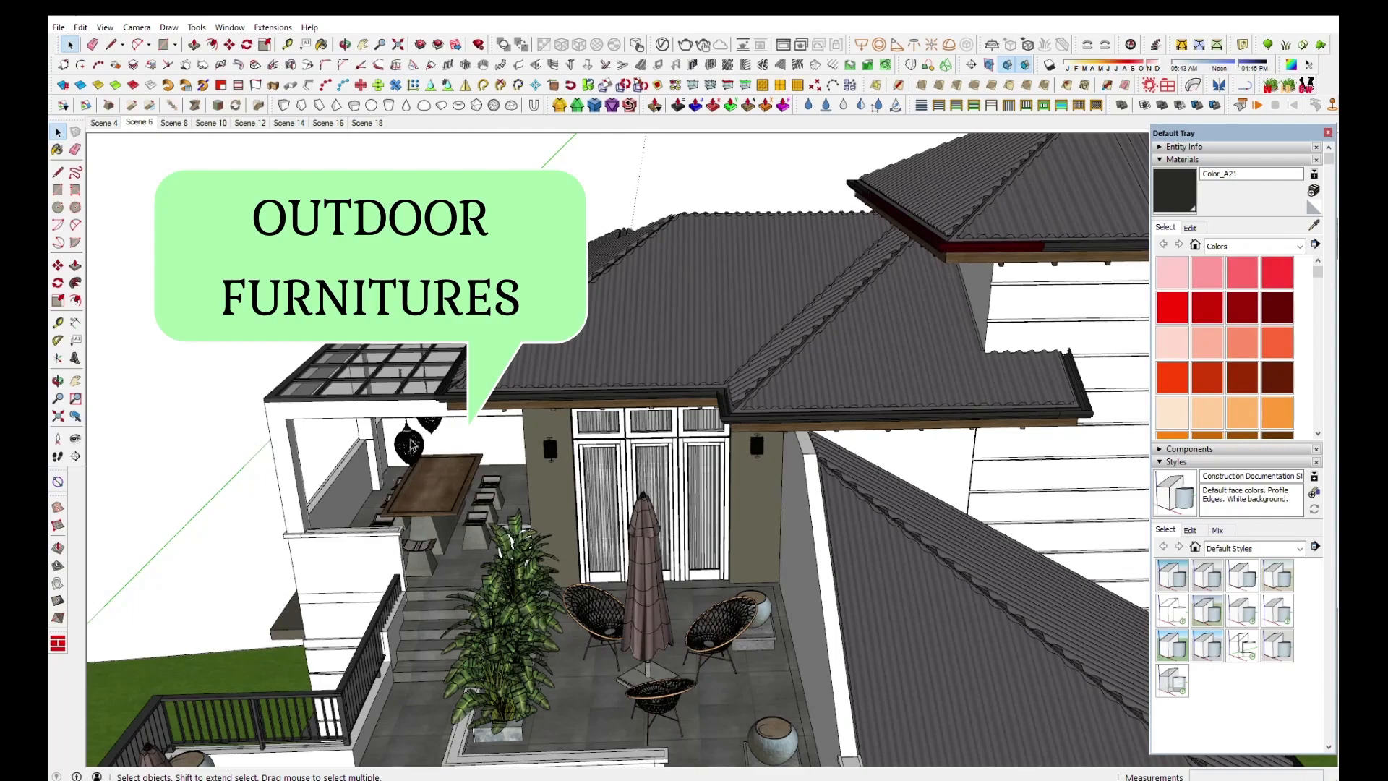
# Step: Examine the dry leaves scattered on the road in front of the stone boundary wall
pyautogui.scroll(-4, 700, 287)
pyautogui.moveTo(642, 595); pyautogui.dragTo(698, 434, button='middle')
pyautogui.scroll(-2, 701, 434)
pyautogui.scroll(2, 866, 609)
pyautogui.scroll(6, 867, 610)
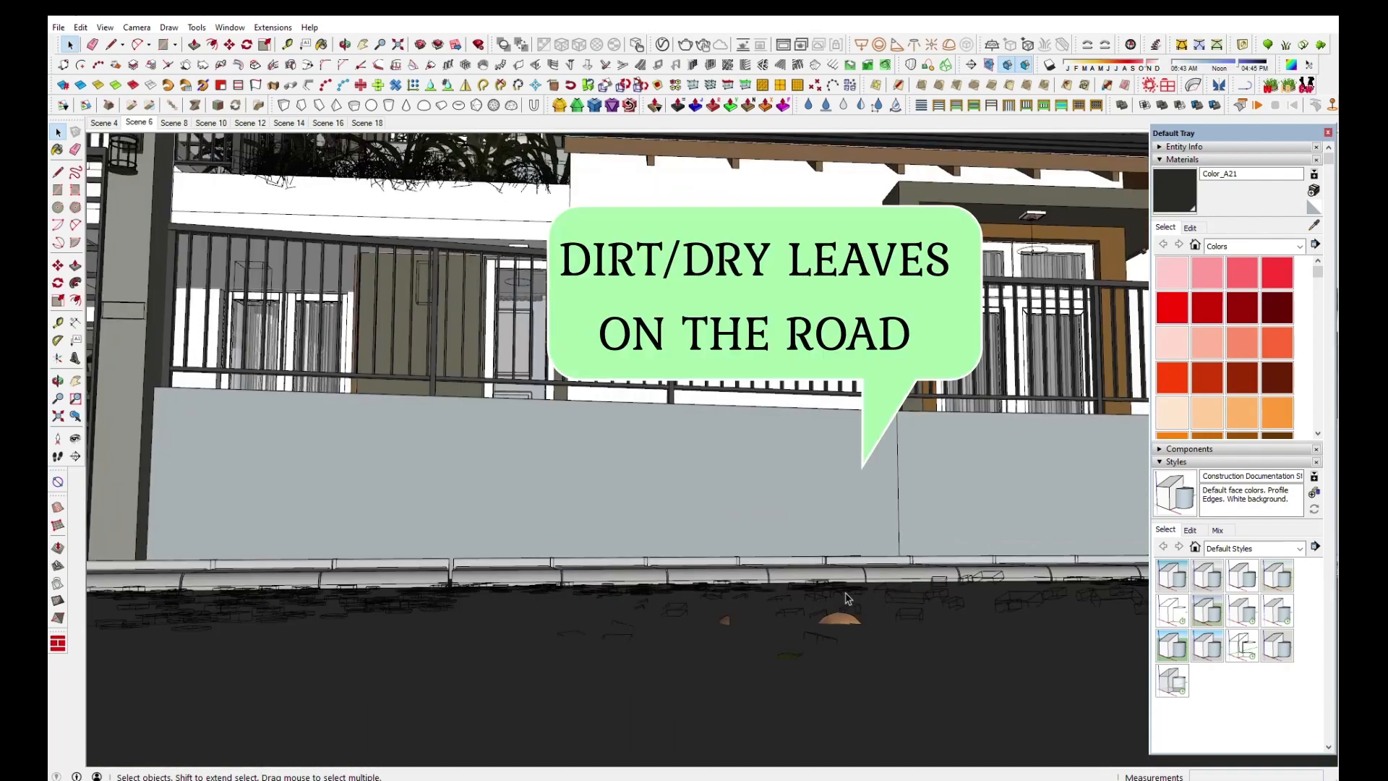
pyautogui.moveTo(848, 599); pyautogui.dragTo(821, 636, button='middle')
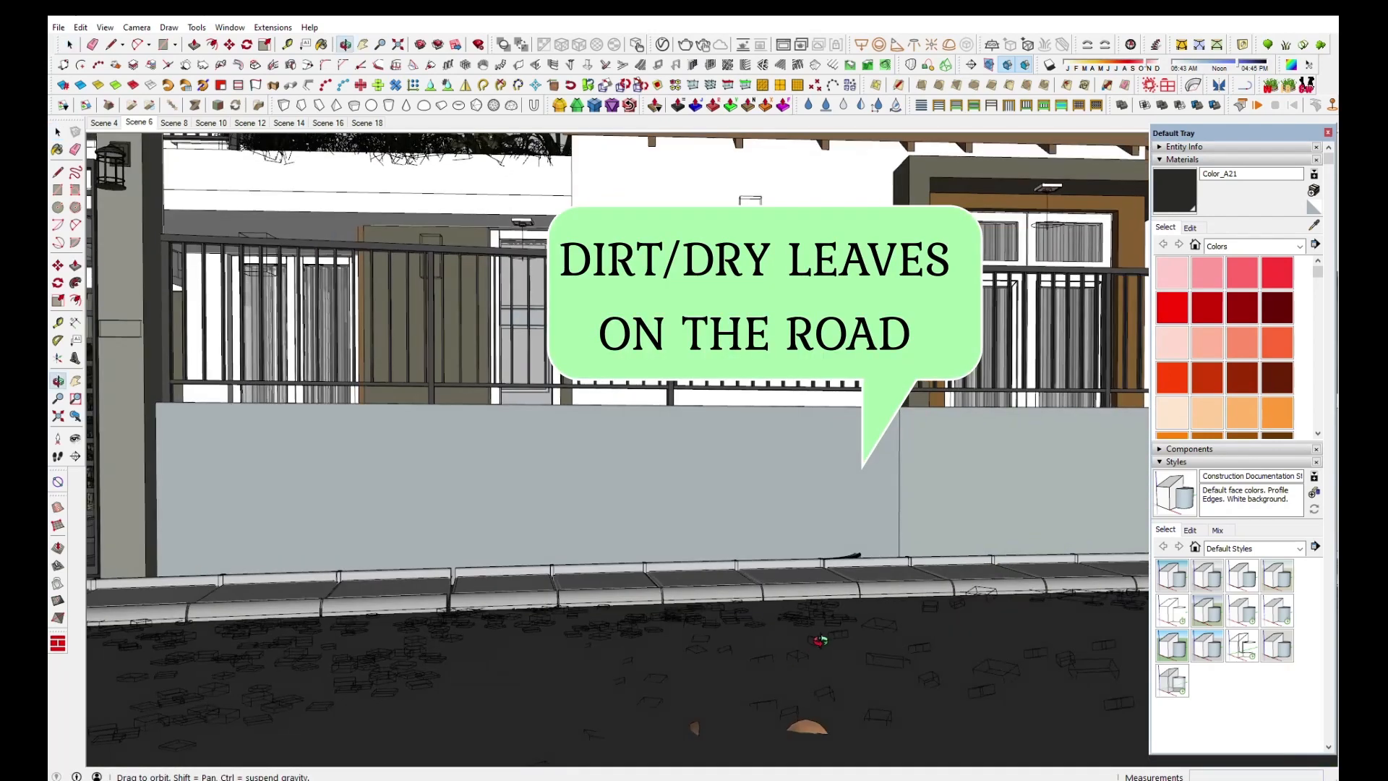
pyautogui.scroll(1, 781, 742)
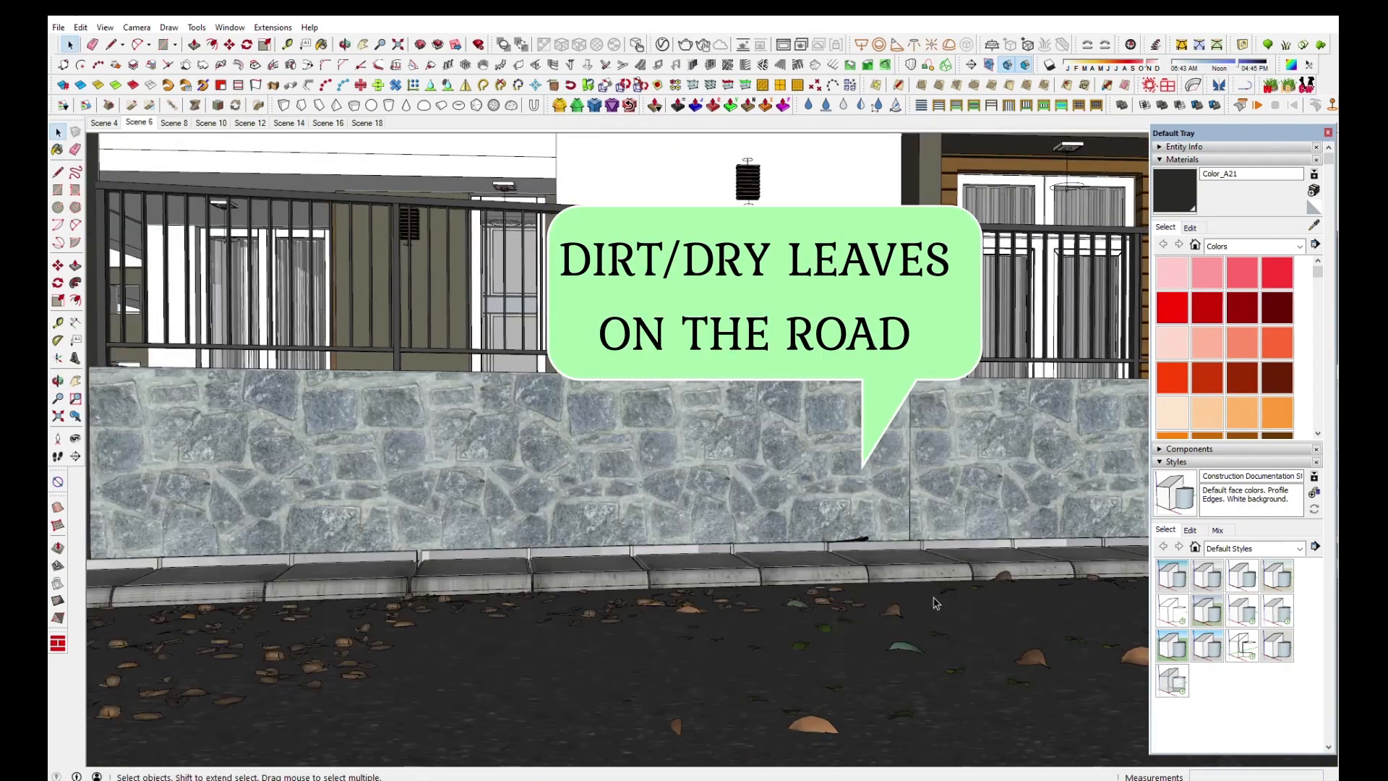
# Step: Inspect the walking path pavement, grass strip and stone planter along the road
pyautogui.moveTo(651, 572); pyautogui.dragTo(642, 628, button='middle')
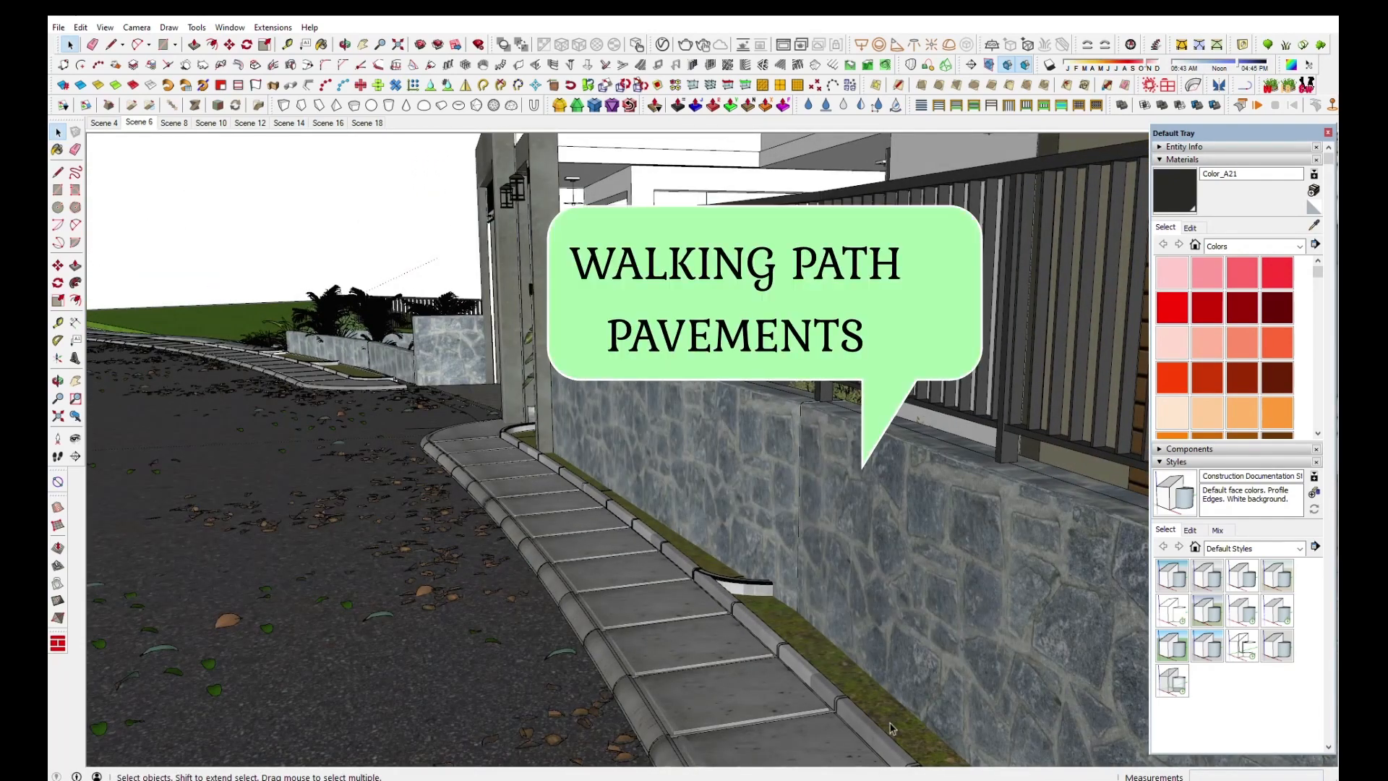
pyautogui.moveTo(342, 417); pyautogui.dragTo(928, 419, button='middle')
pyautogui.scroll(8, 358, 451)
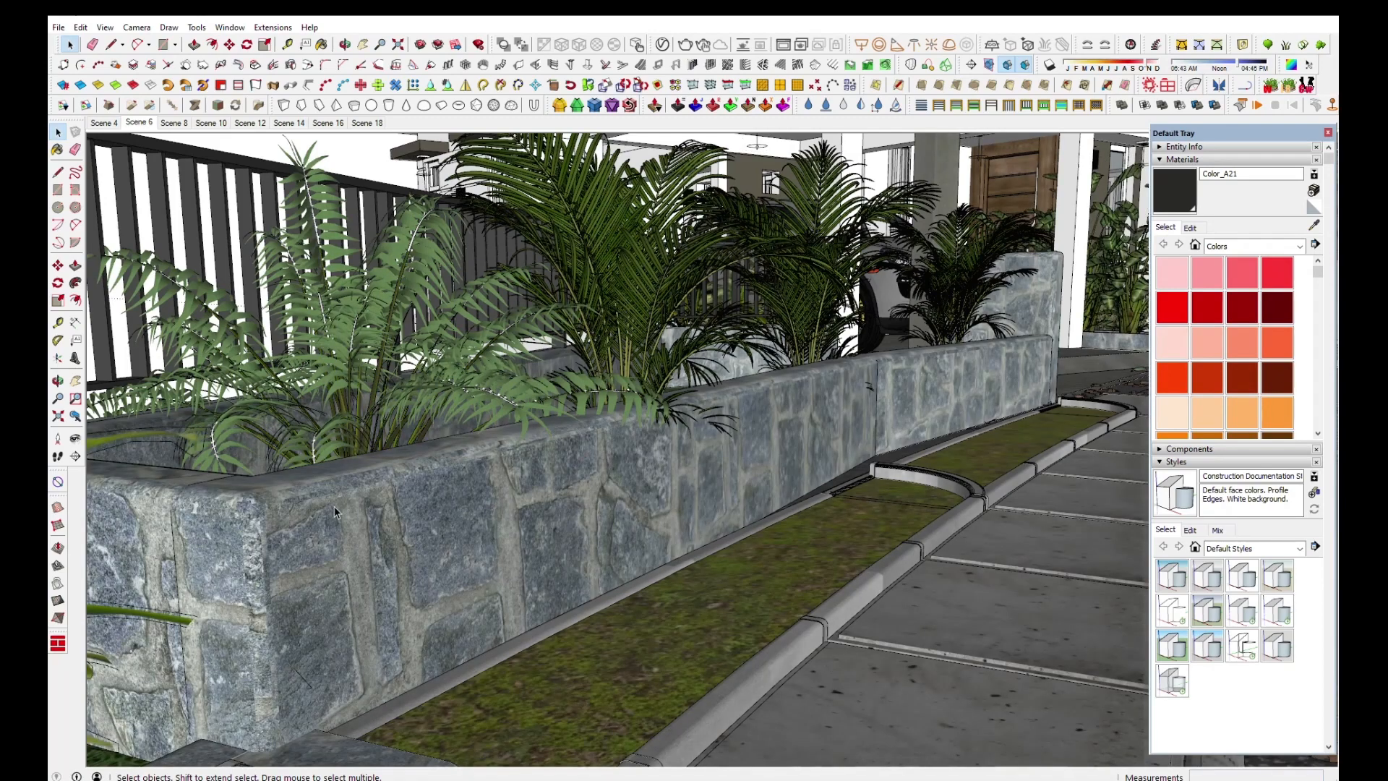
pyautogui.scroll(-10, 636, 566)
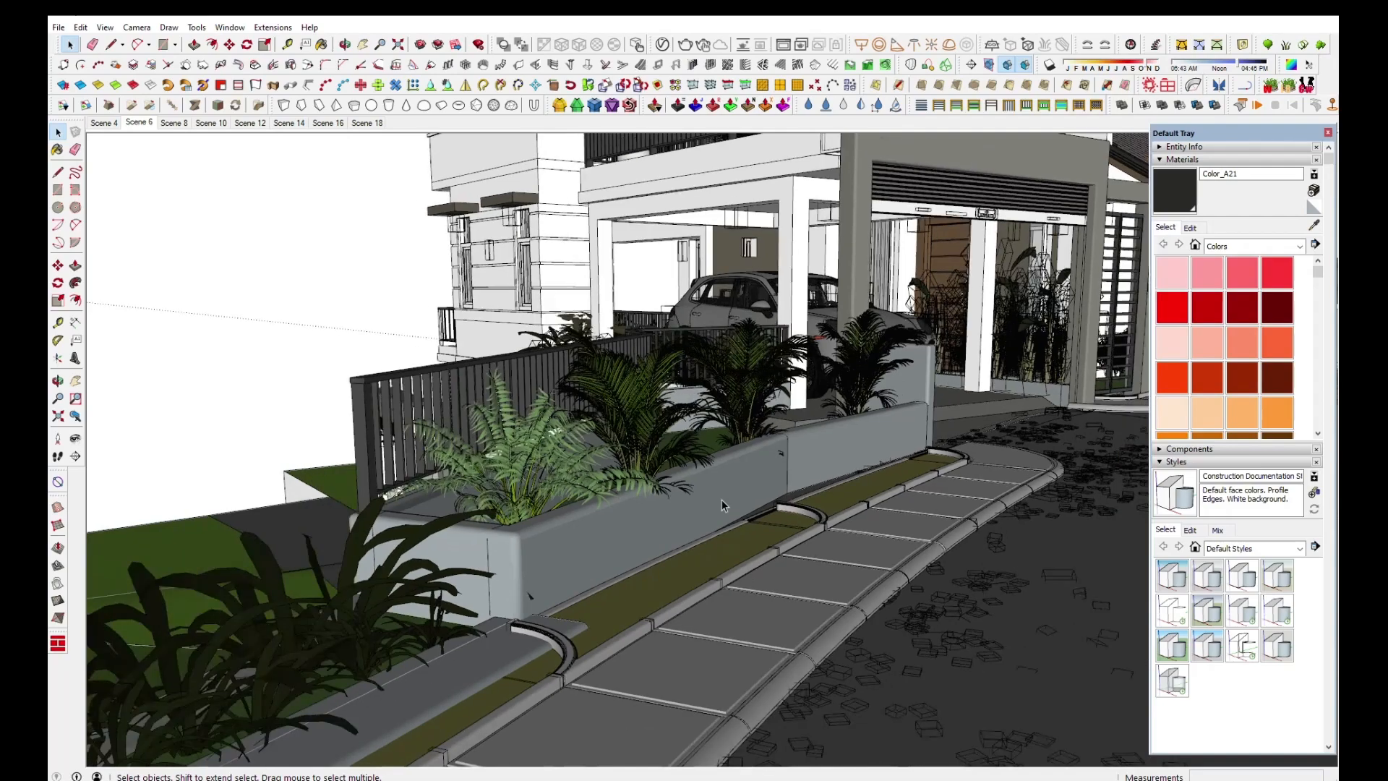
pyautogui.scroll(-8, 564, 621)
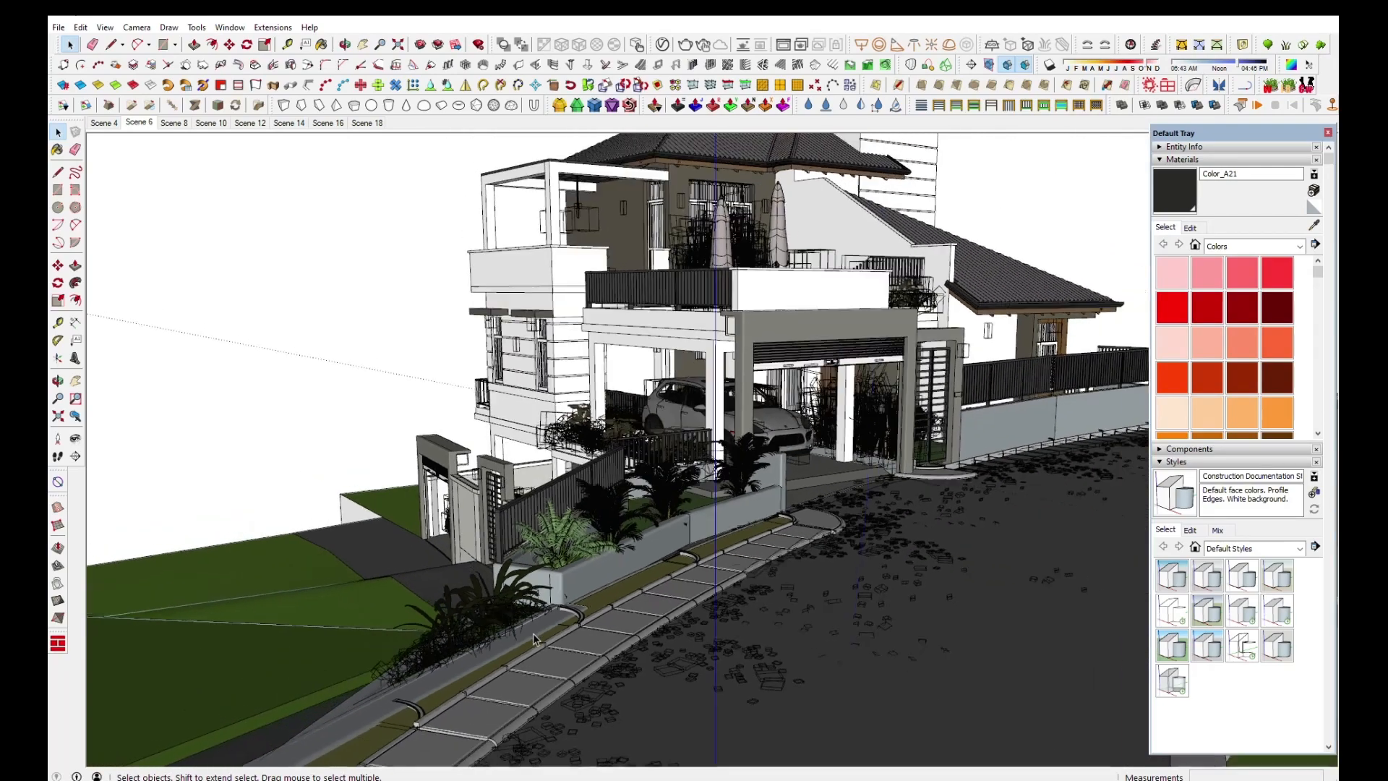
# Step: Review the house's other facades, including the second garage gate, balconies and side windows
pyautogui.moveTo(535, 640); pyautogui.dragTo(696, 394, button='middle')
pyautogui.scroll(5, 596, 296)
pyautogui.moveTo(337, 516); pyautogui.dragTo(839, 381, button='middle')
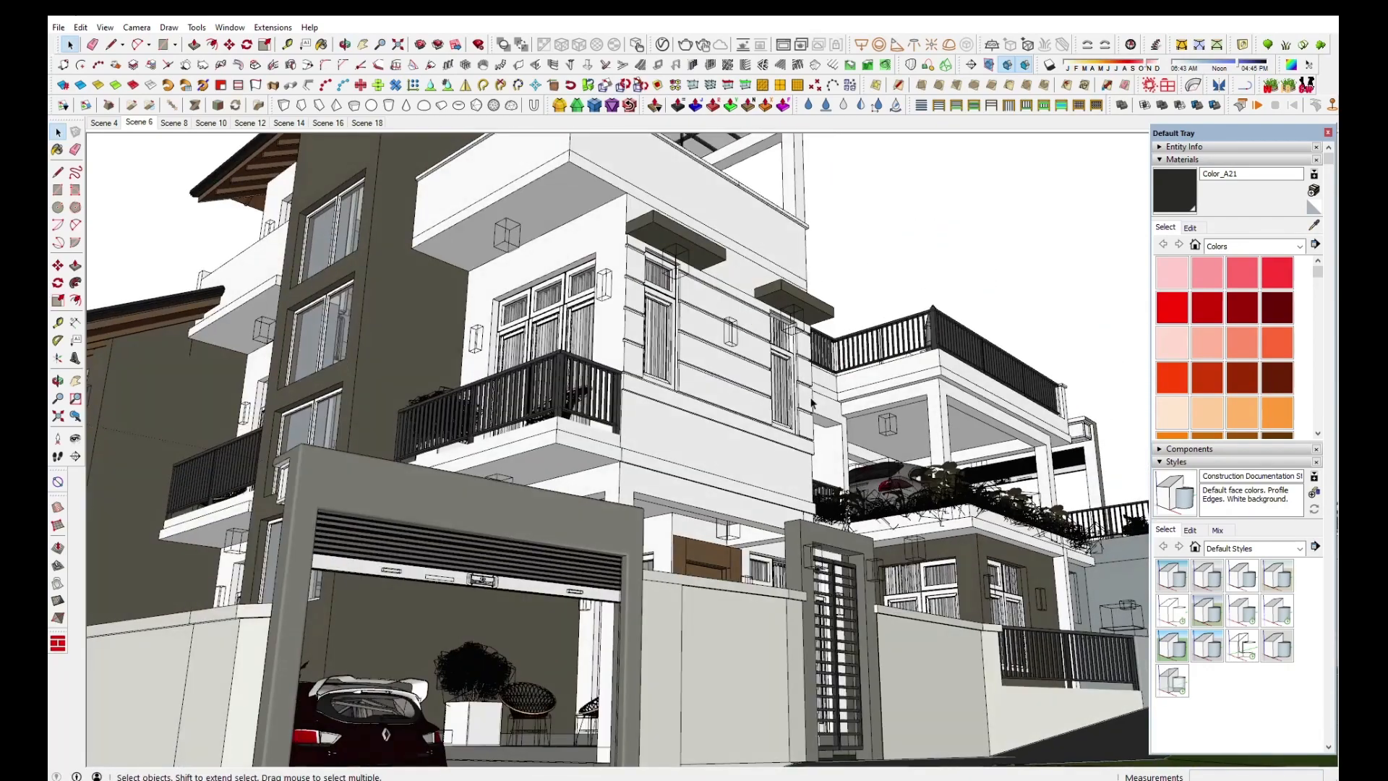
pyautogui.moveTo(316, 395)
pyautogui.mouseDown(button='middle')
pyautogui.moveTo(712, 400)
pyautogui.moveTo(334, 485)
pyautogui.moveTo(853, 481)
pyautogui.moveTo(509, 631)
pyautogui.moveTo(550, 622)
pyautogui.mouseUp(button='middle')
pyautogui.scroll(2, 712, 400)
pyautogui.scroll(-5, 711, 400)
pyautogui.scroll(-3, 509, 631)
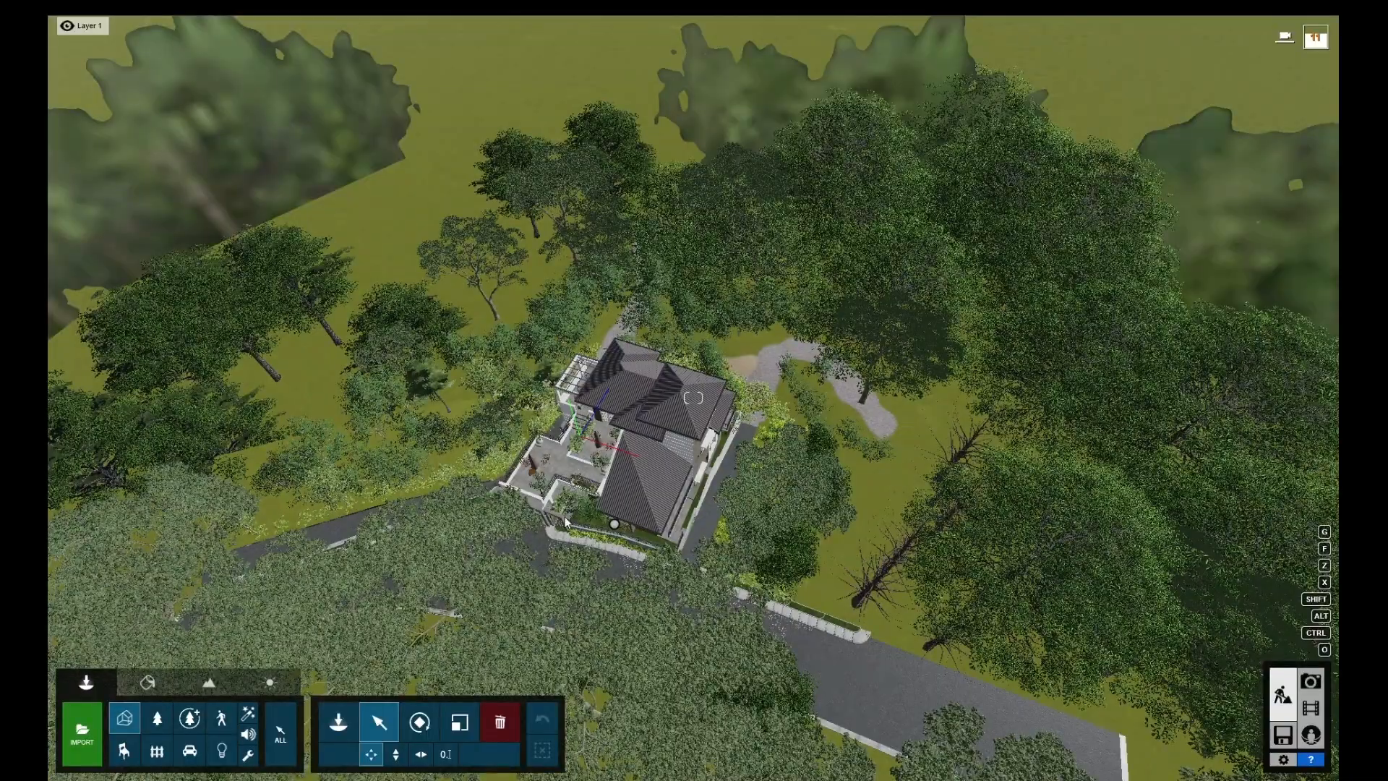
# Step: Switch to Lumion and survey the trees and plants surrounding the house from above
pyautogui.scroll(3, 612, 503)
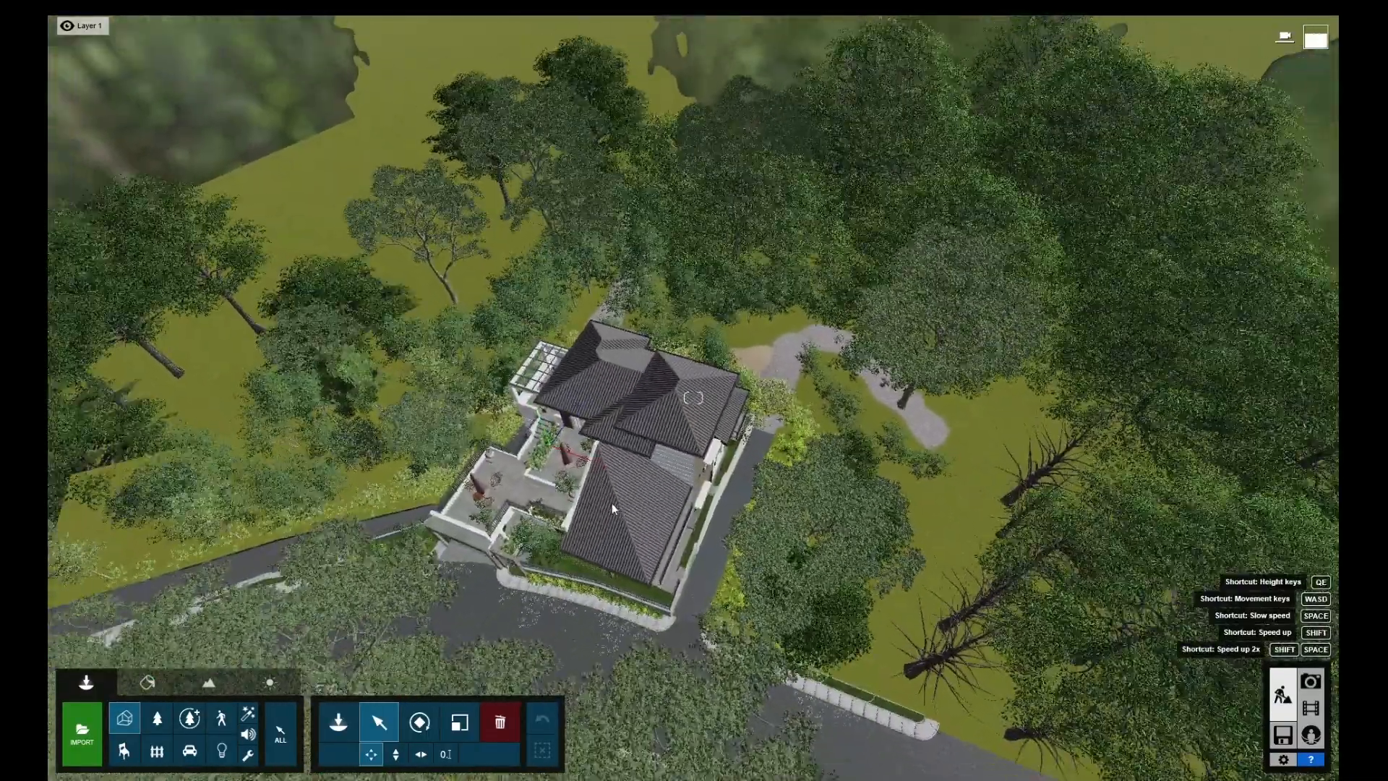
pyautogui.scroll(-5, 611, 503)
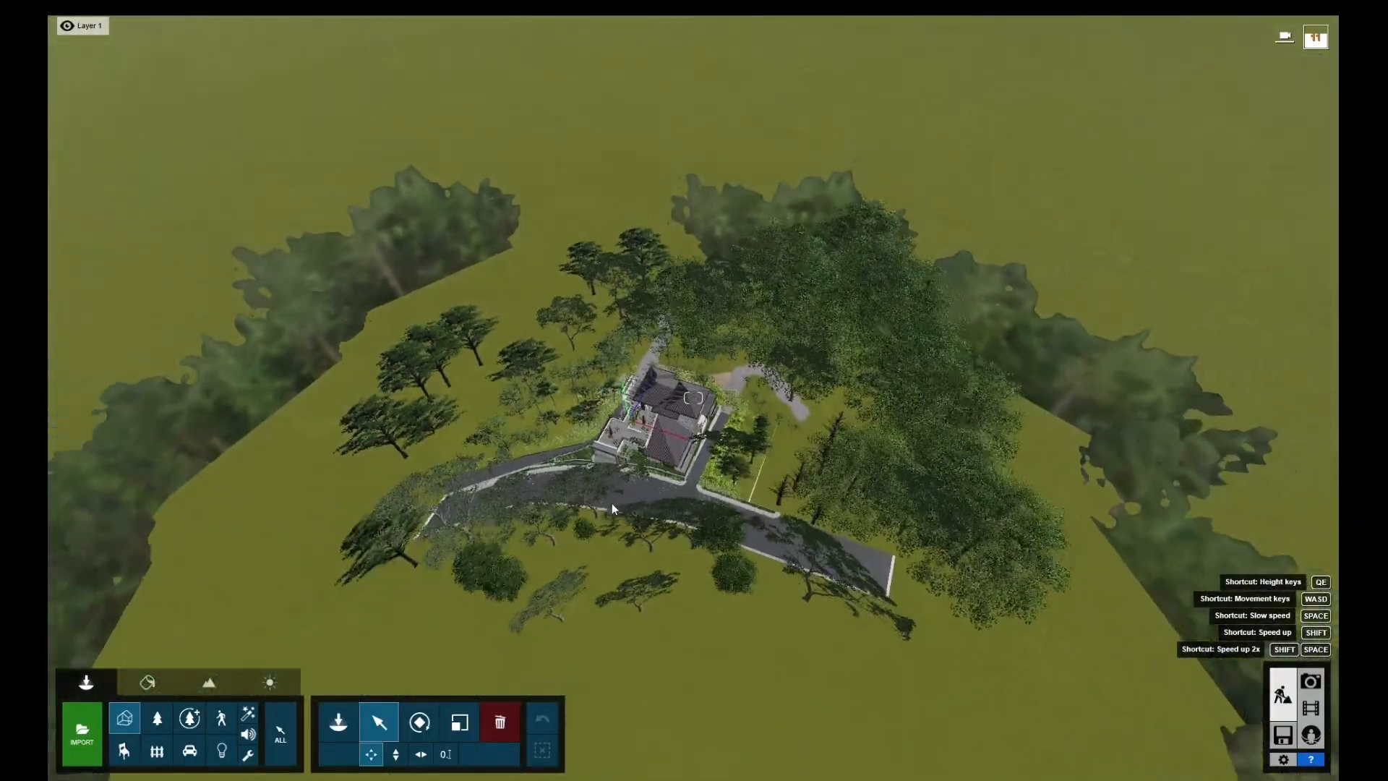
pyautogui.scroll(-5, 612, 504)
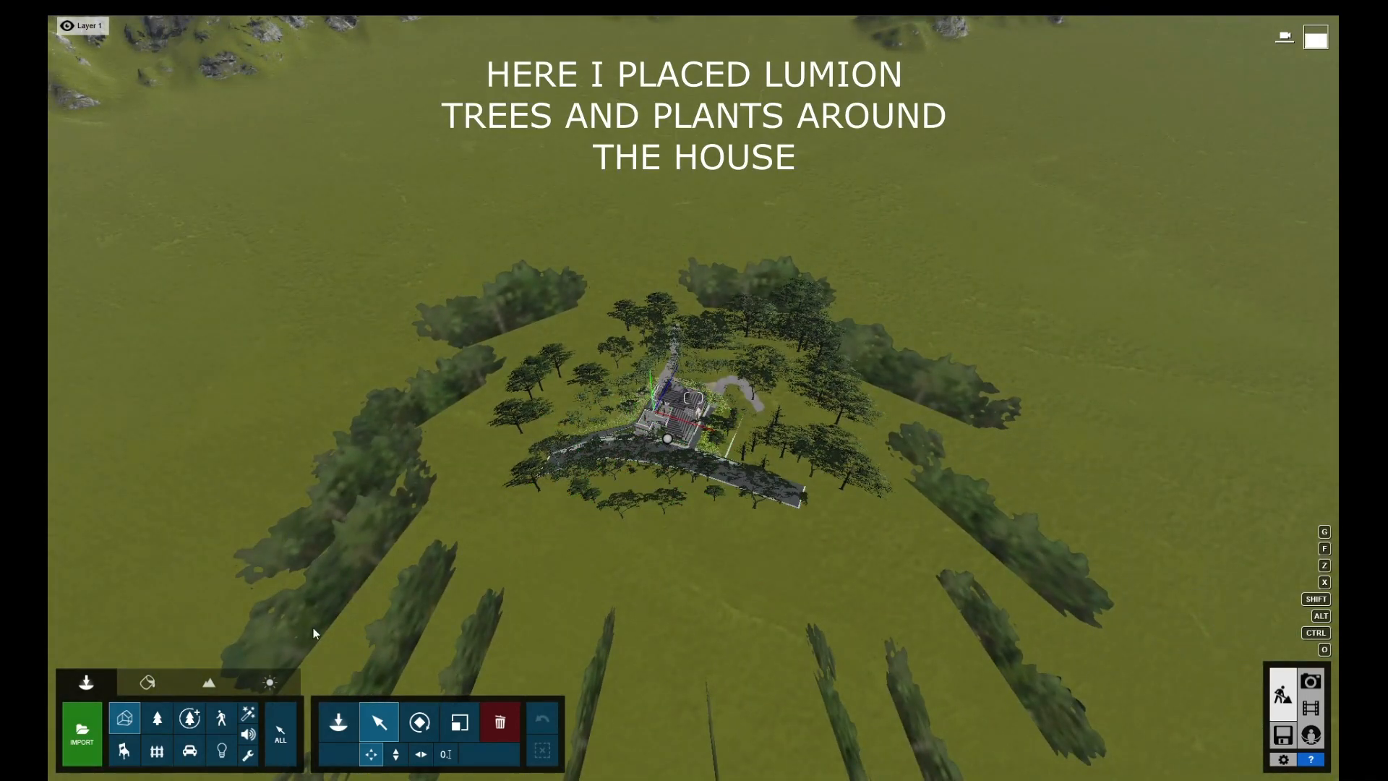
# Step: Browse the tree and plant clusters in the Nature library, then return to selection mode
pyautogui.click(339, 722)
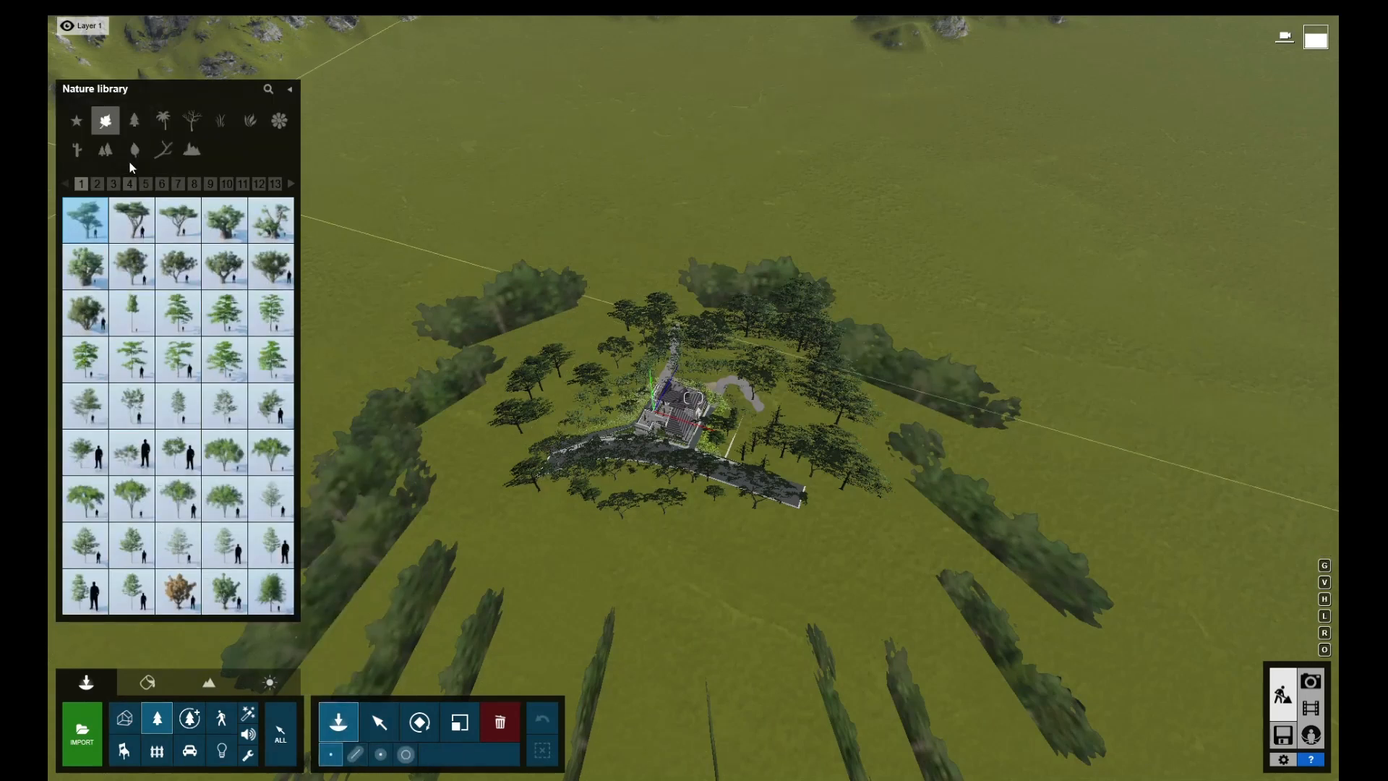
pyautogui.click(114, 155)
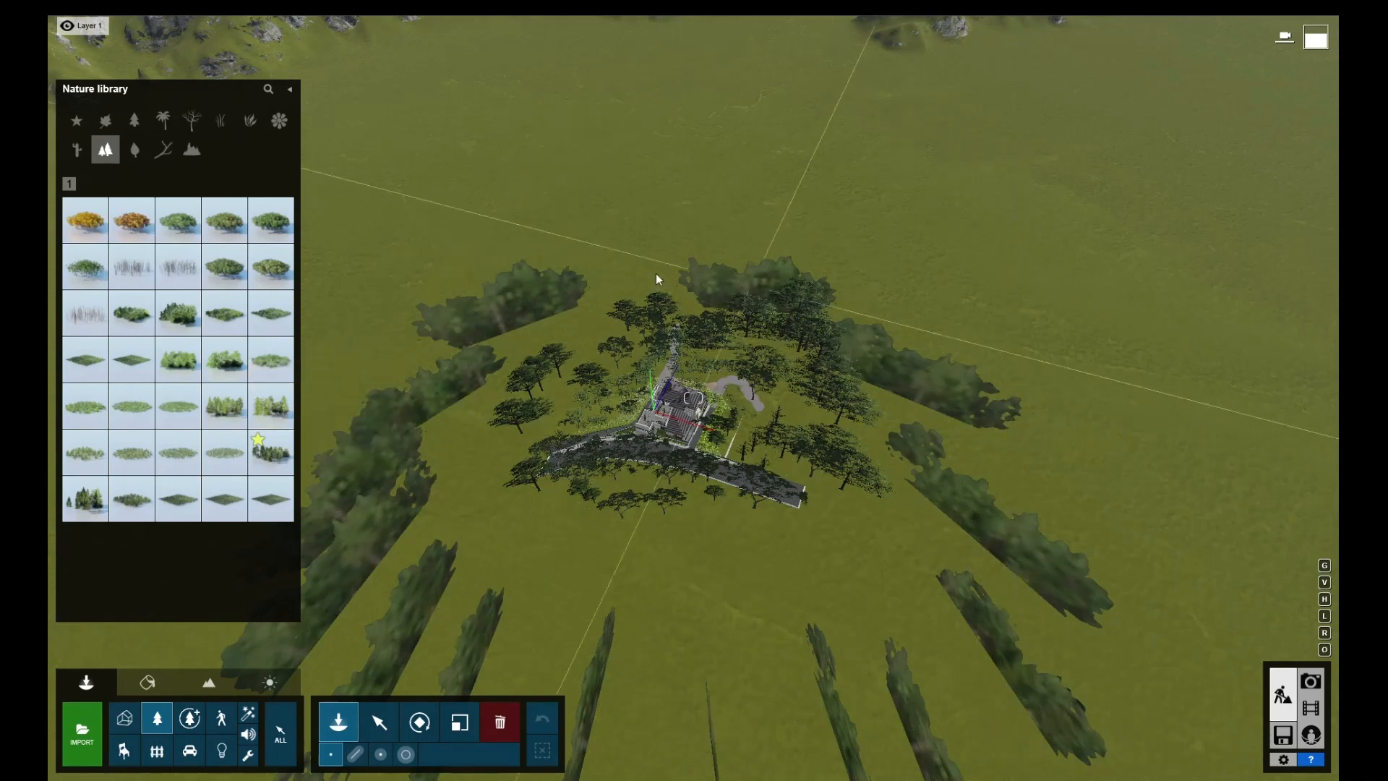
pyautogui.scroll(1, 739, 455)
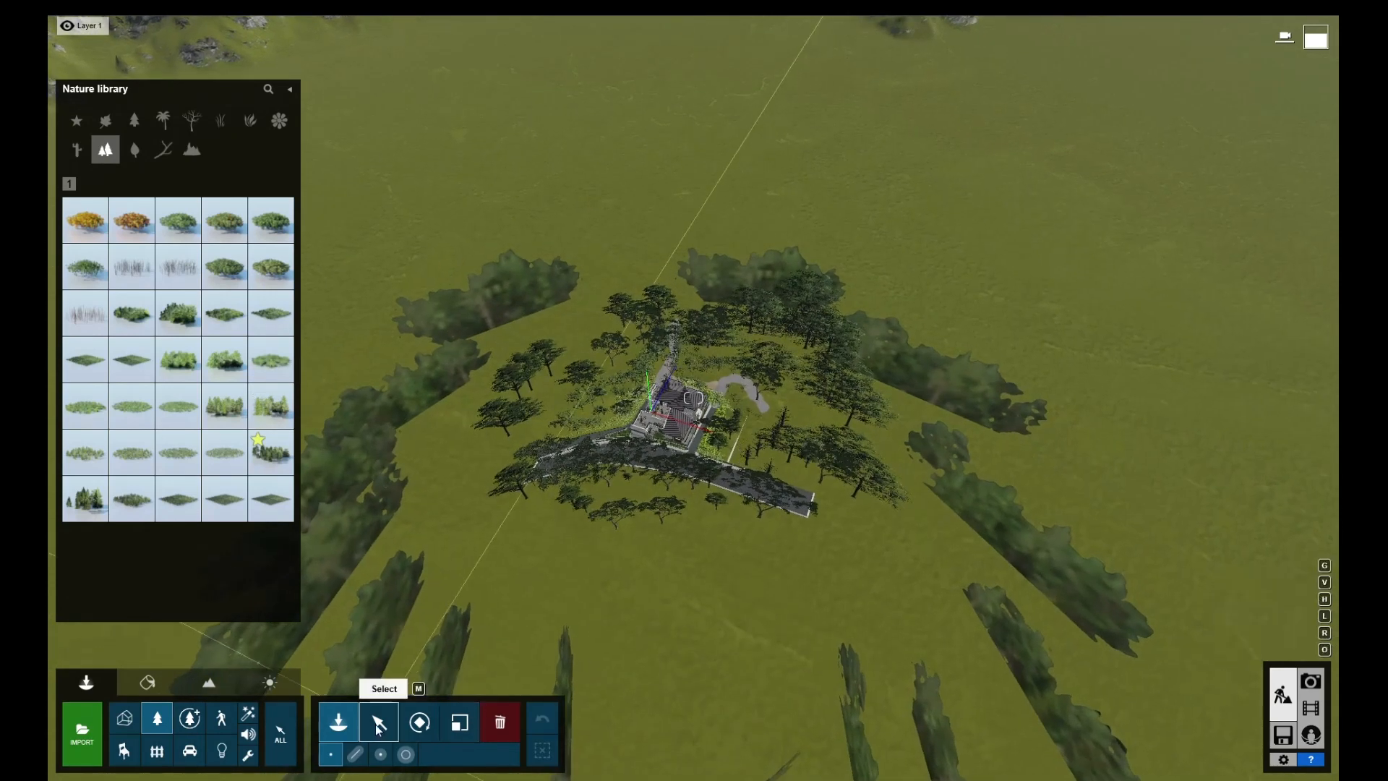
pyautogui.click(377, 723)
# Step: Examine the trees around the house and the road beside the lower terrace from above
pyautogui.scroll(5, 660, 491)
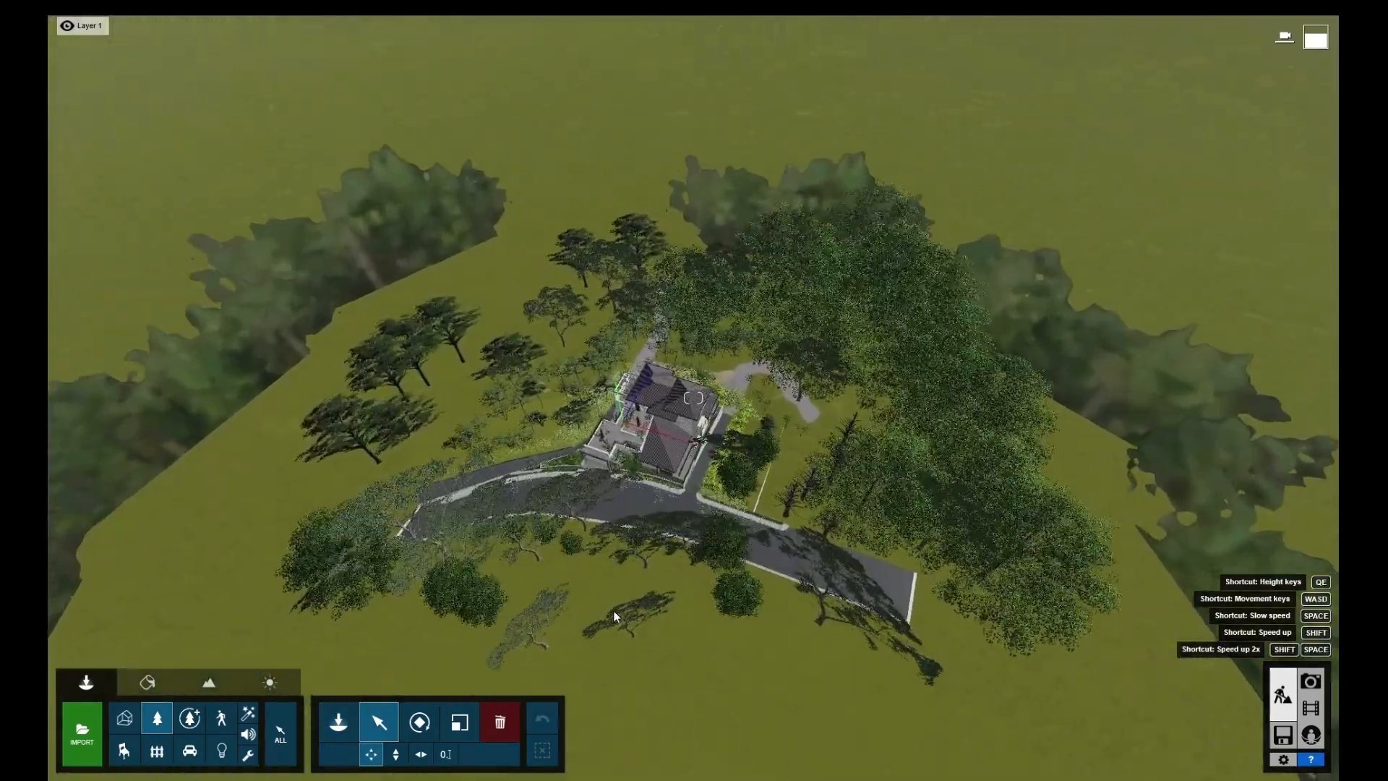
pyautogui.scroll(5, 613, 610)
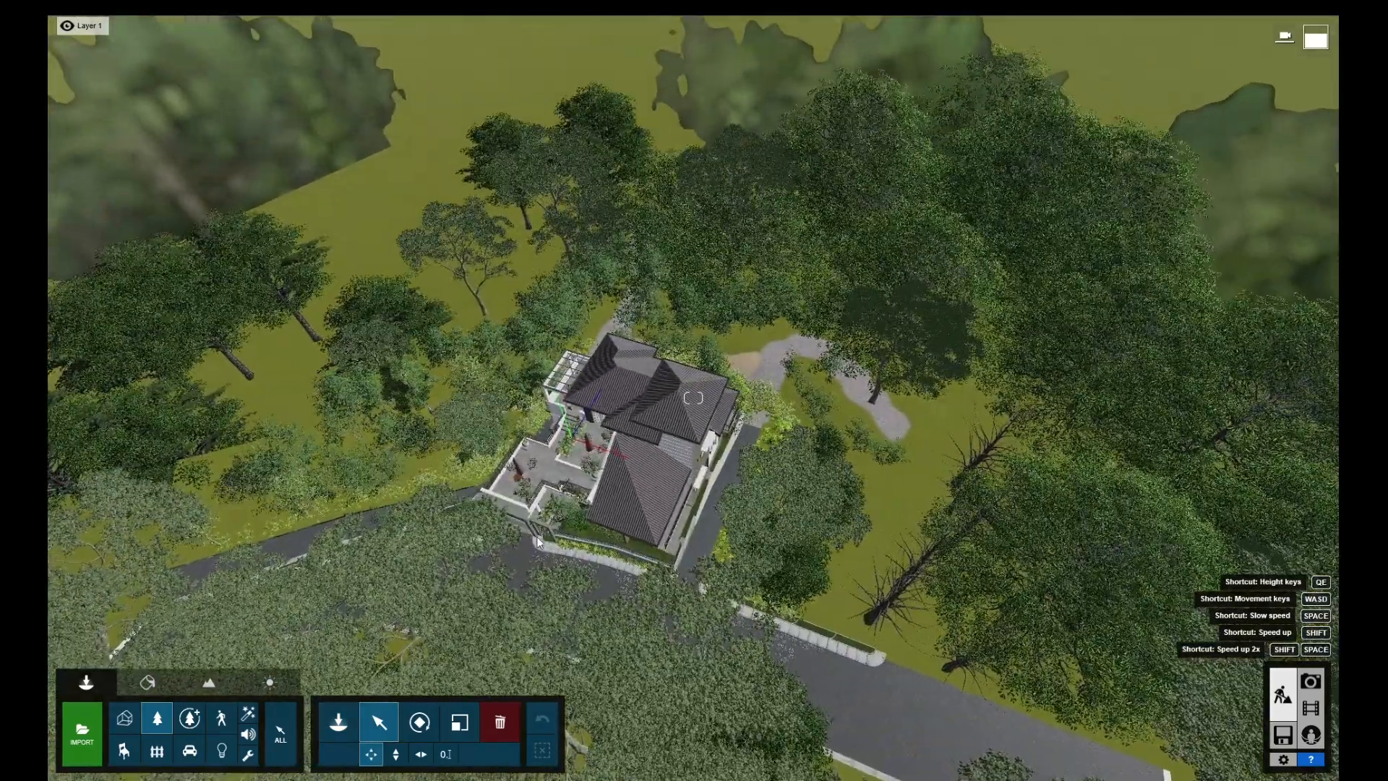
pyautogui.scroll(3, 536, 536)
pyautogui.press('w')
pyautogui.moveTo(609, 542); pyautogui.dragTo(757, 465, button='right')
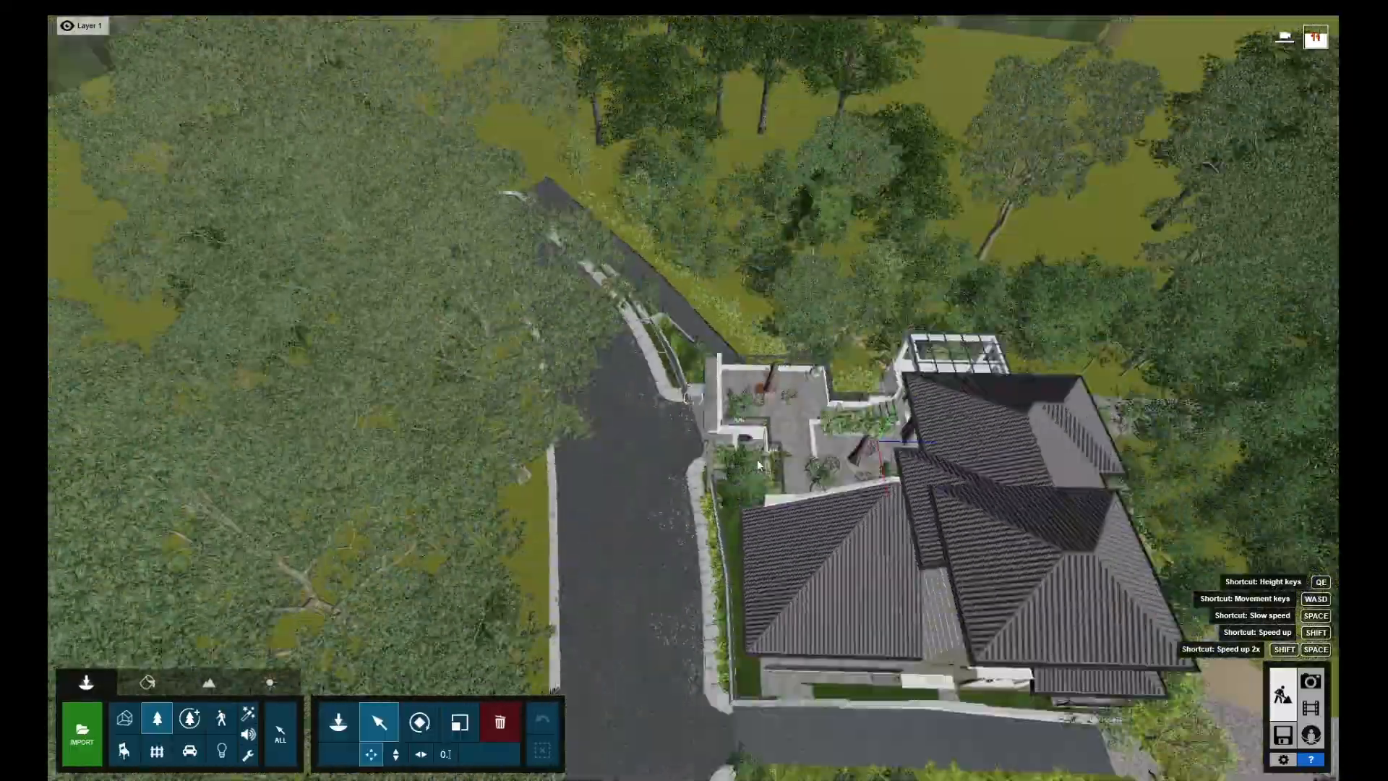
pyautogui.scroll(5, 758, 465)
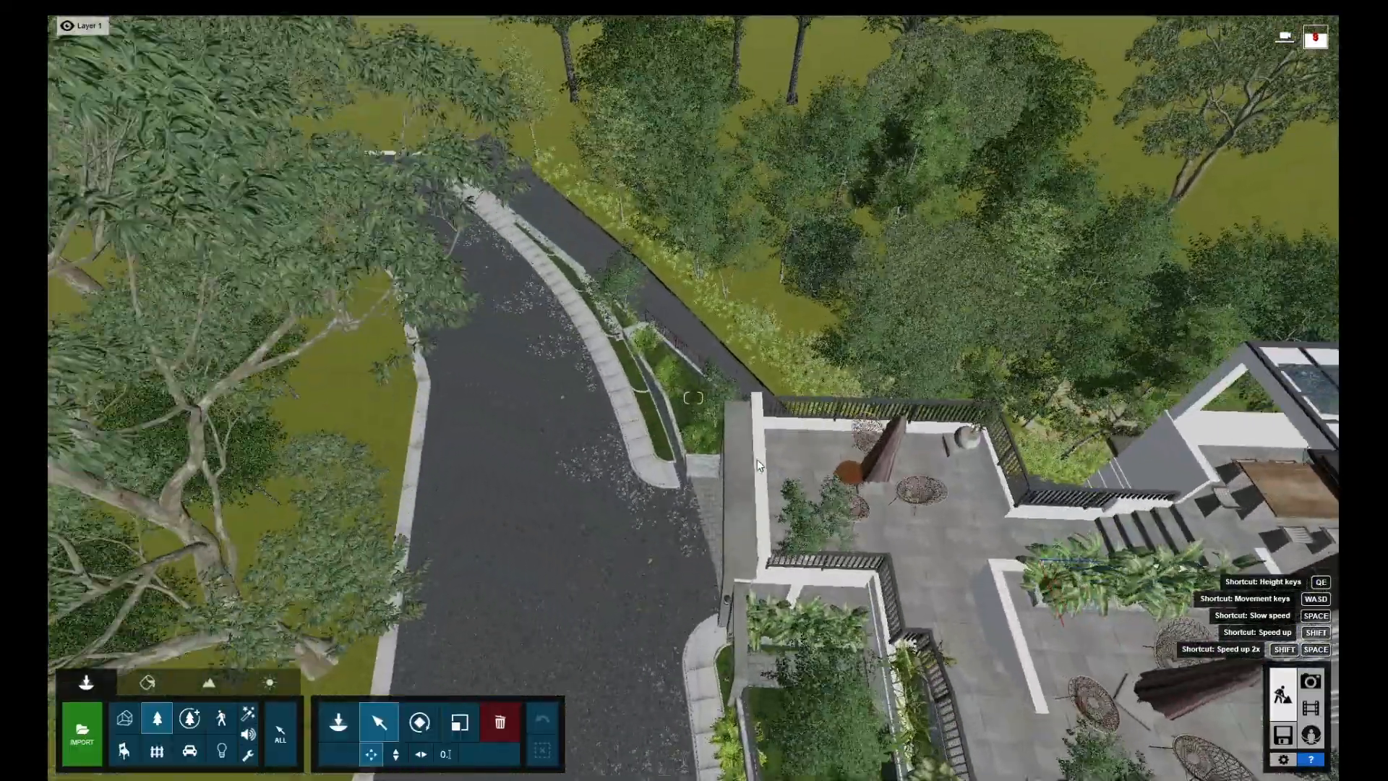
pyautogui.press('w')
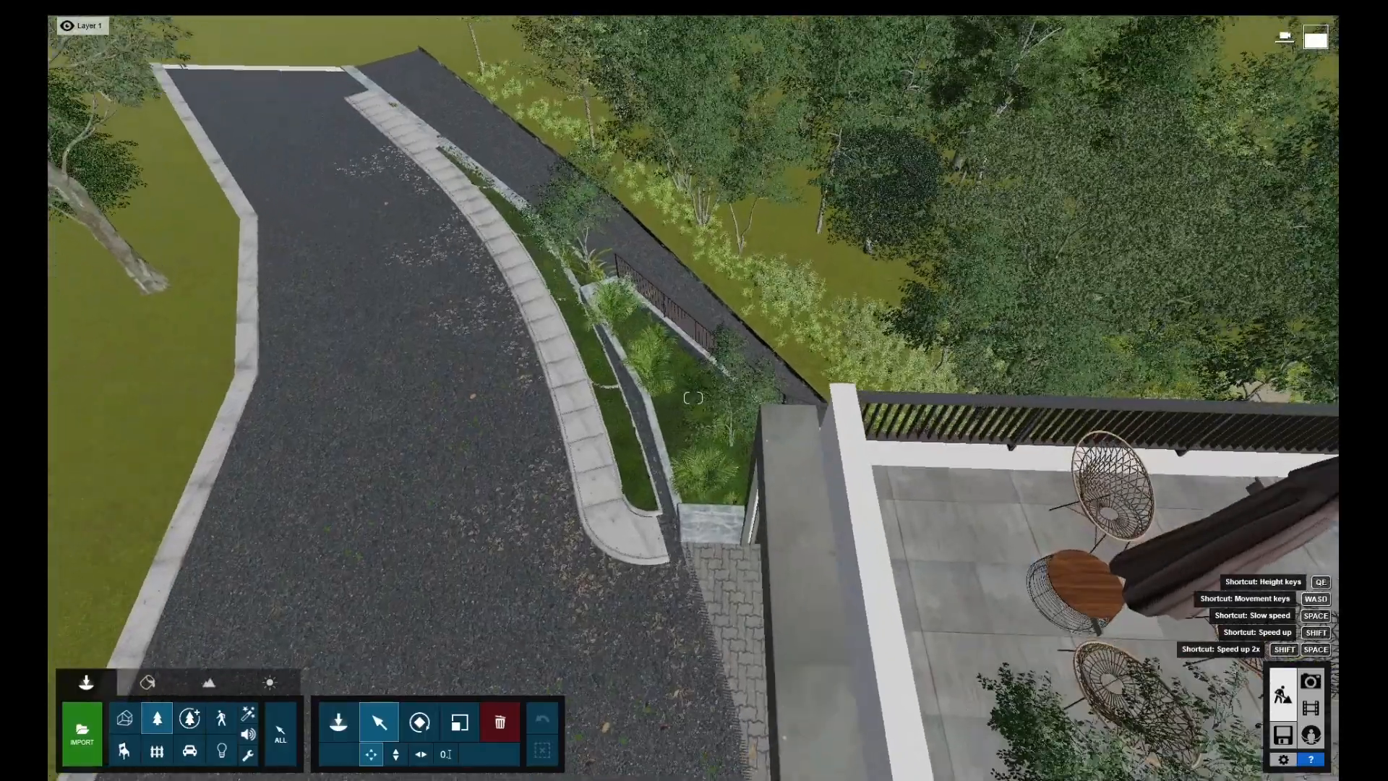
# Step: Inspect the Lumion trees placed in the pots on the upper and lower terraces
pyautogui.moveTo(757, 458); pyautogui.dragTo(881, 329, button='right')
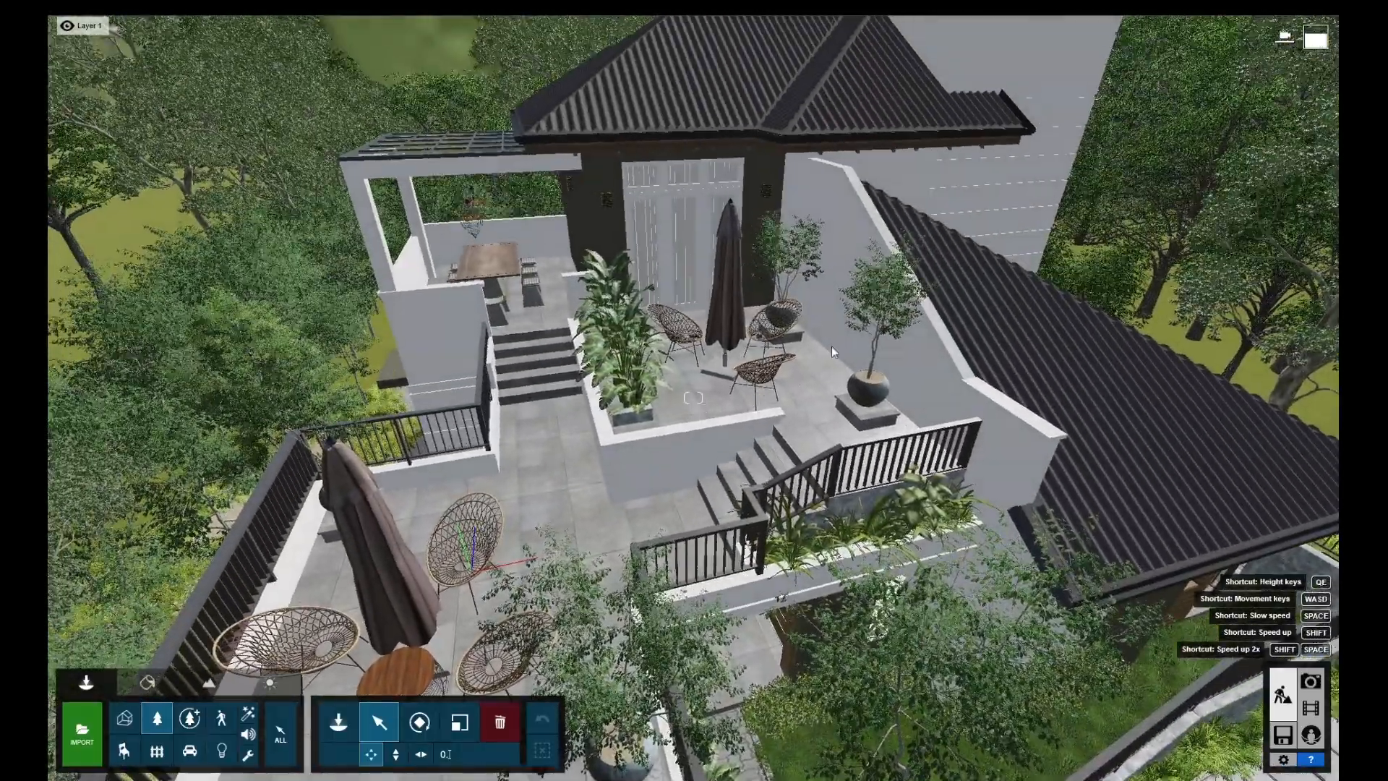
pyautogui.click(879, 285)
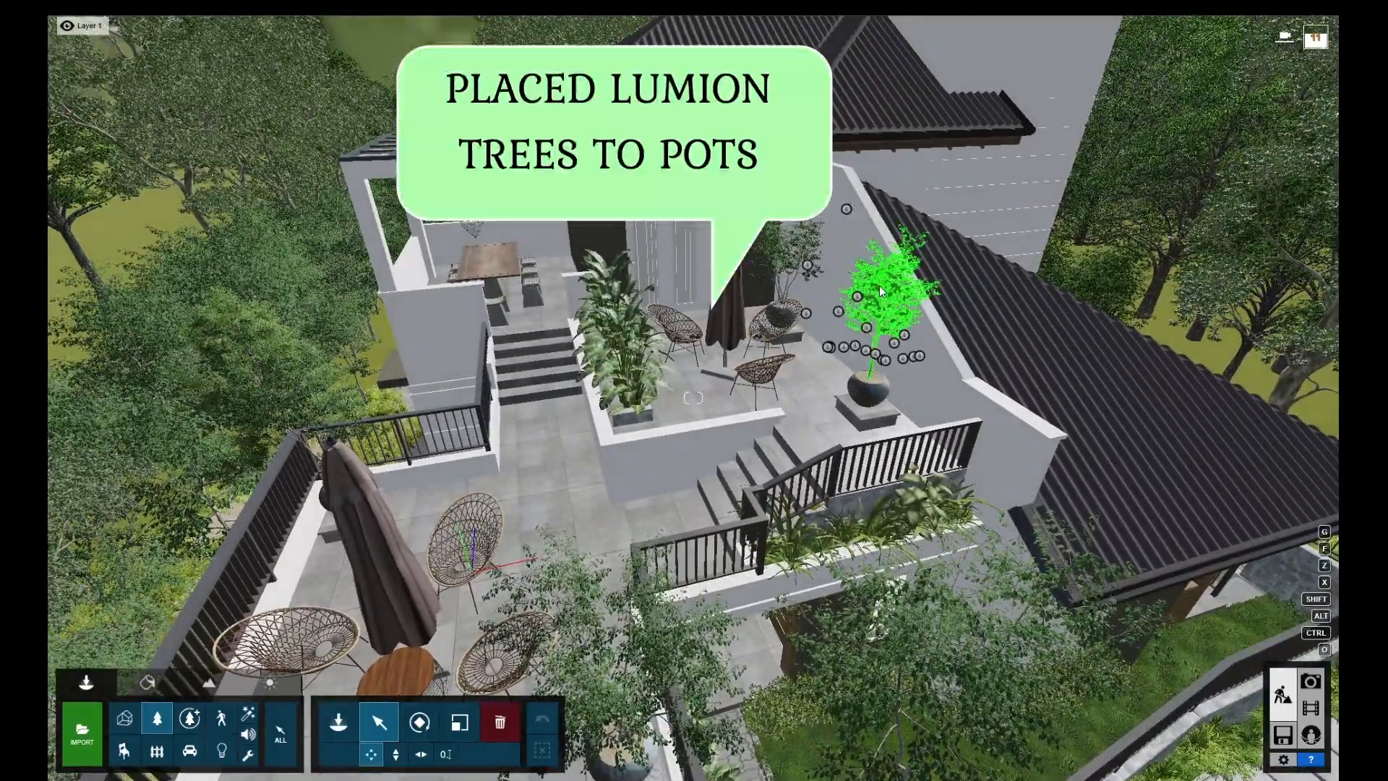
pyautogui.click(791, 267)
pyautogui.moveTo(784, 300); pyautogui.dragTo(717, 534, button='right')
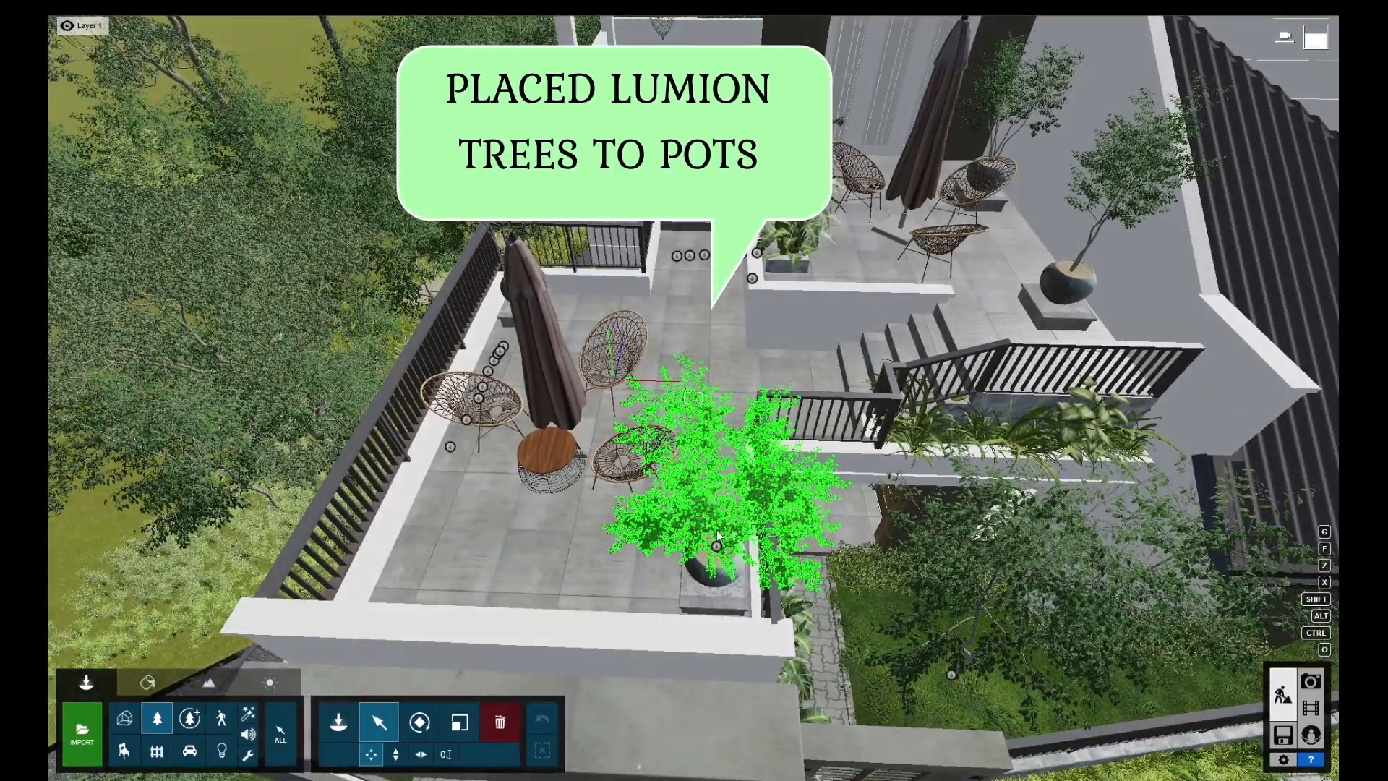
pyautogui.press('s')
pyautogui.moveTo(717, 535); pyautogui.dragTo(726, 480, button='right')
pyautogui.press('s')
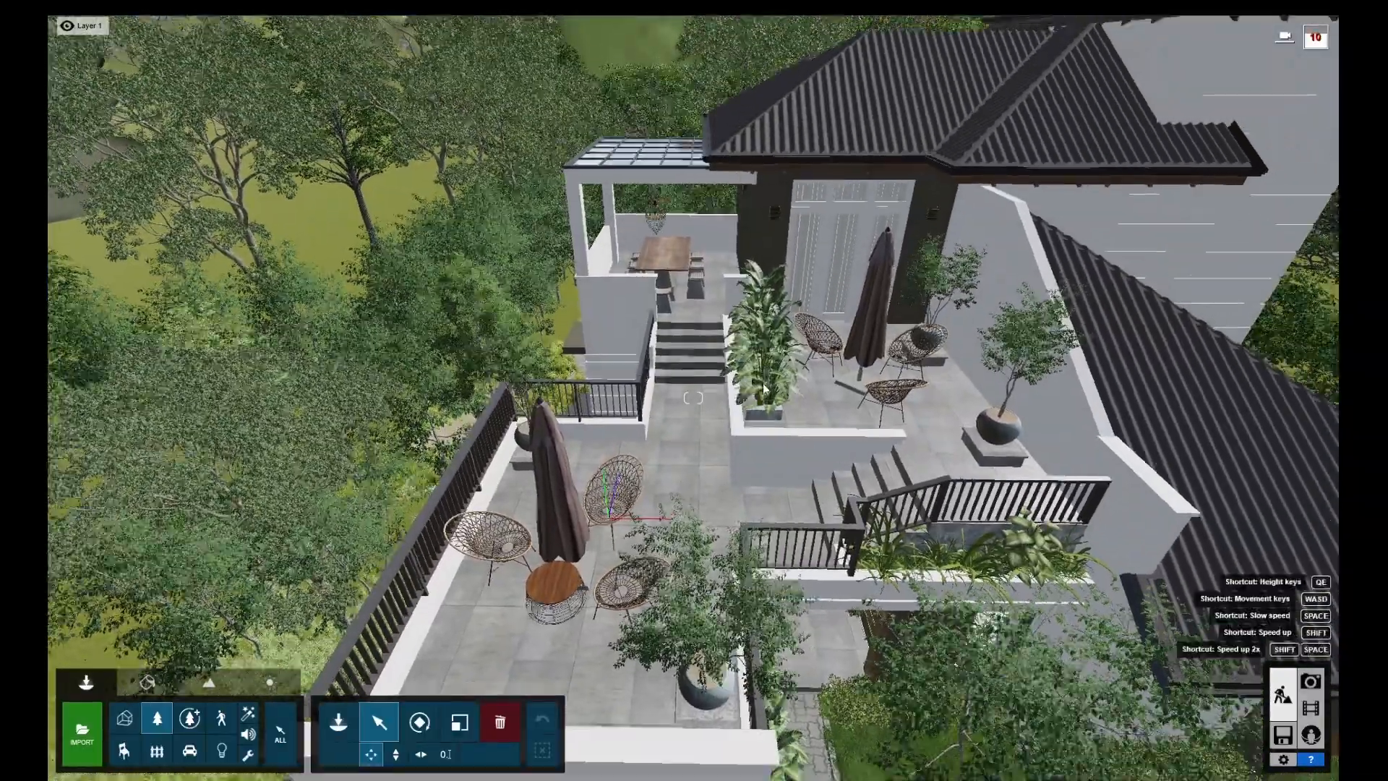
# Step: Inspect the driveway entrance and the plants lining the boundary fence along the road
pyautogui.press('w')
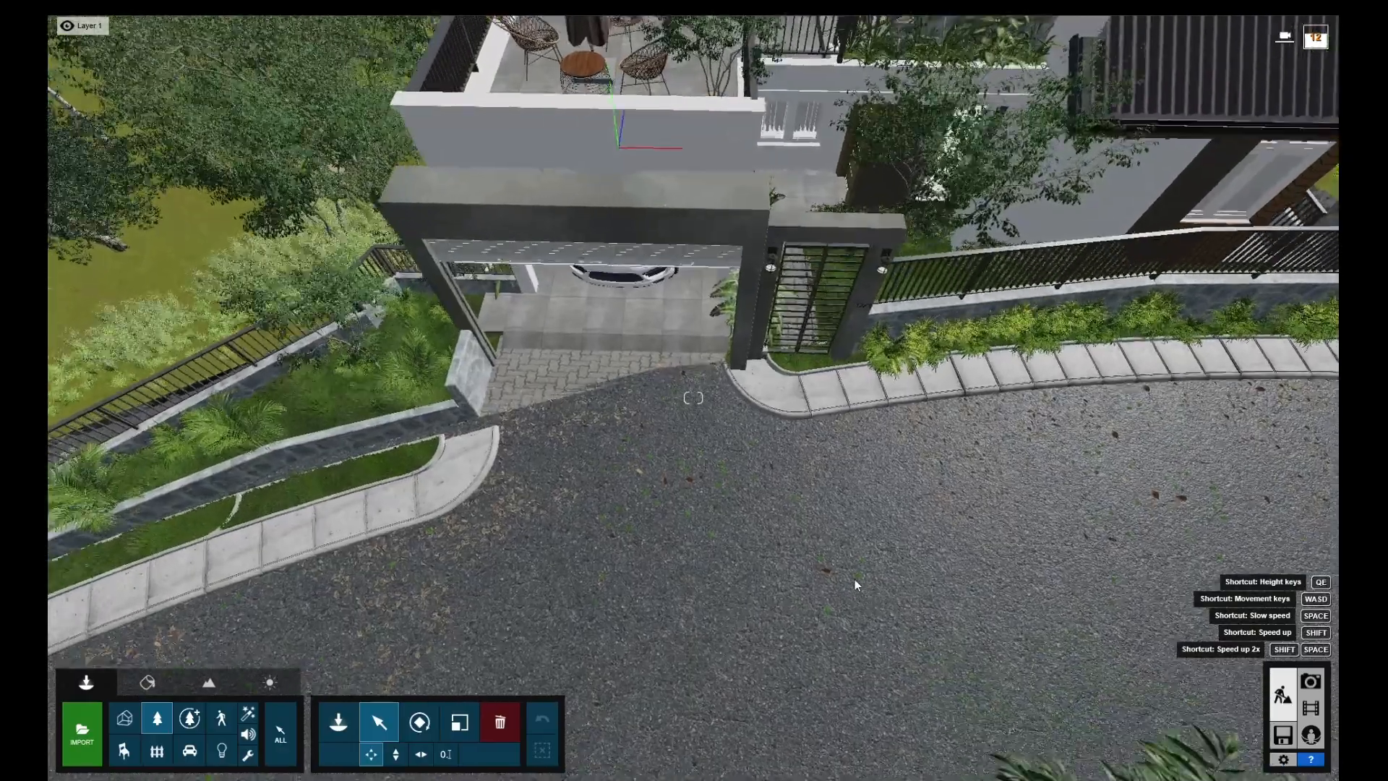
pyautogui.press('w')
pyautogui.moveTo(854, 579); pyautogui.dragTo(1036, 318, button='right')
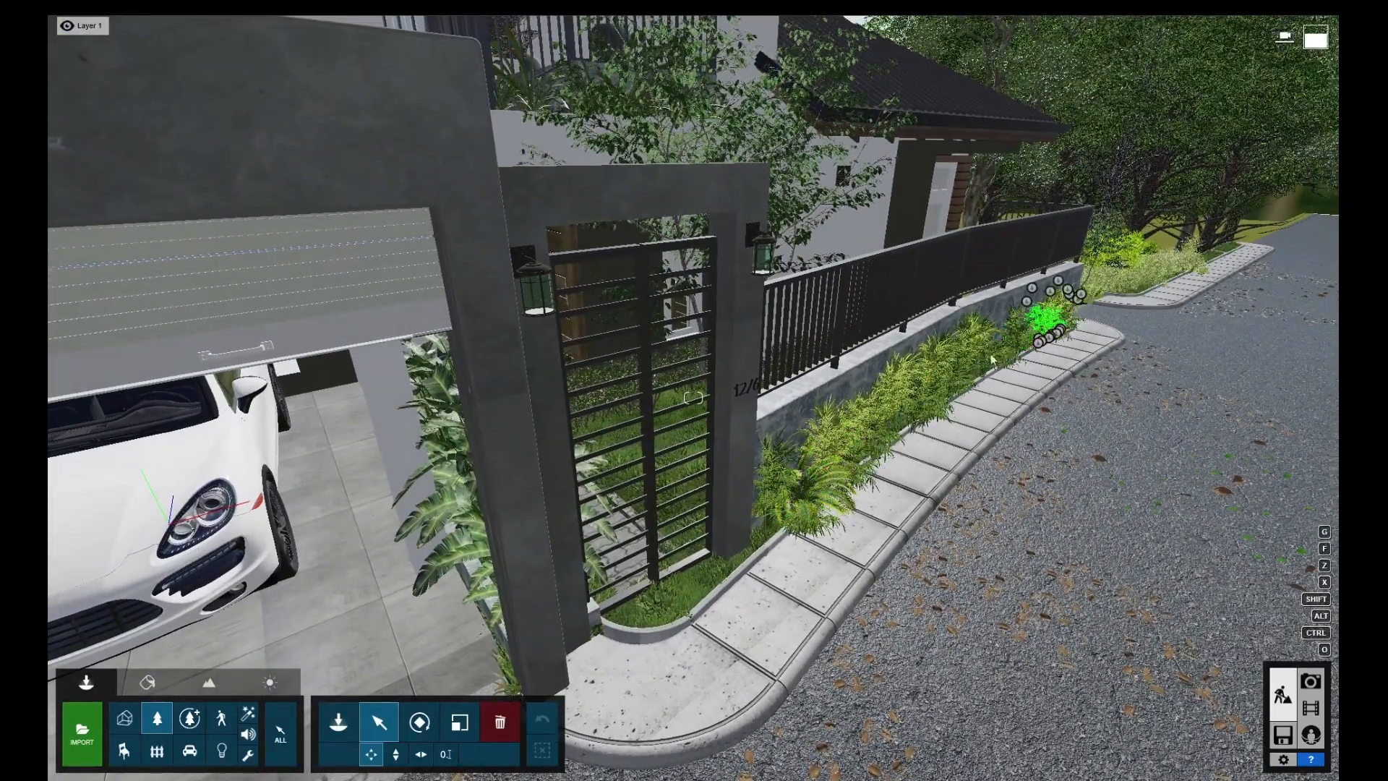
# Step: Examine the driveway planting, the palms in the stone-walled bed and the trees along the curved road at street level
pyautogui.moveTo(831, 466); pyautogui.dragTo(383, 466, button='right')
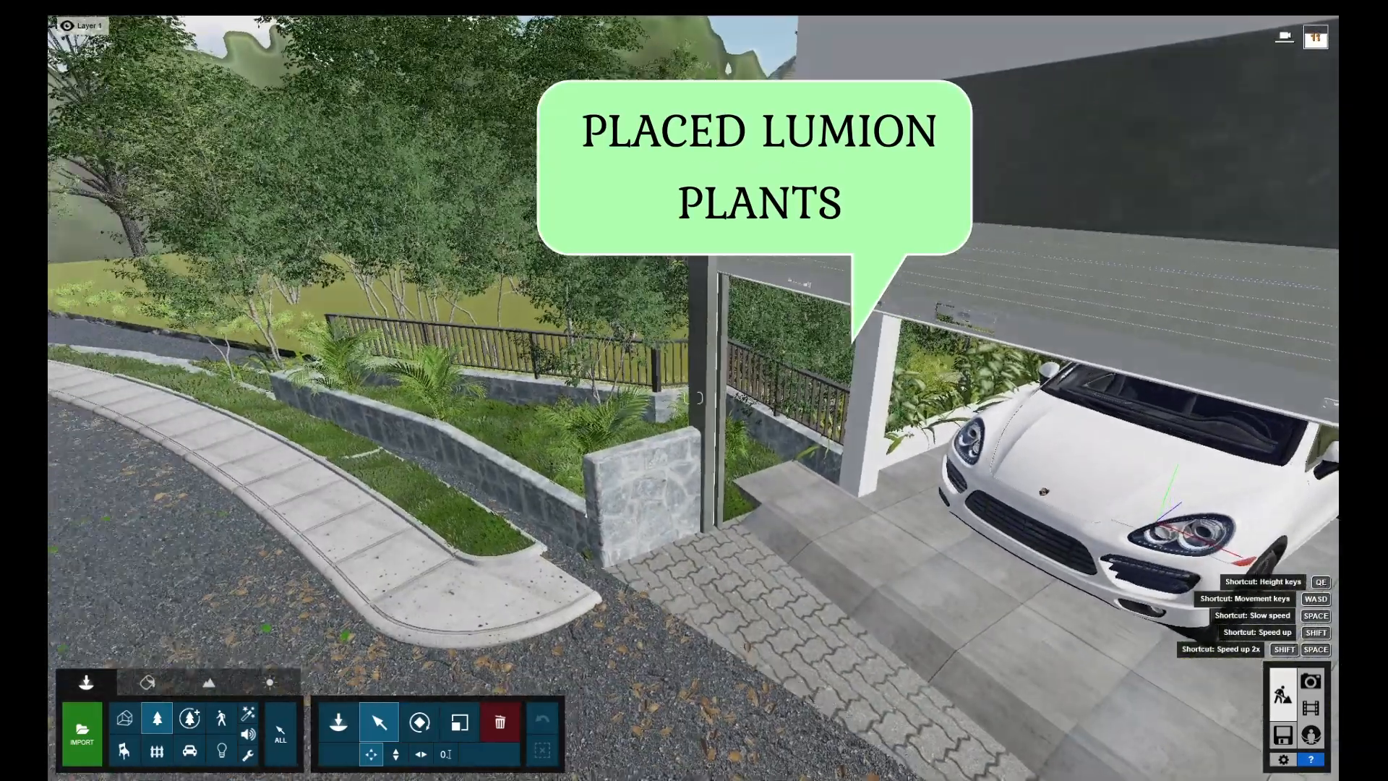
pyautogui.moveTo(477, 340); pyautogui.dragTo(413, 332, button='right')
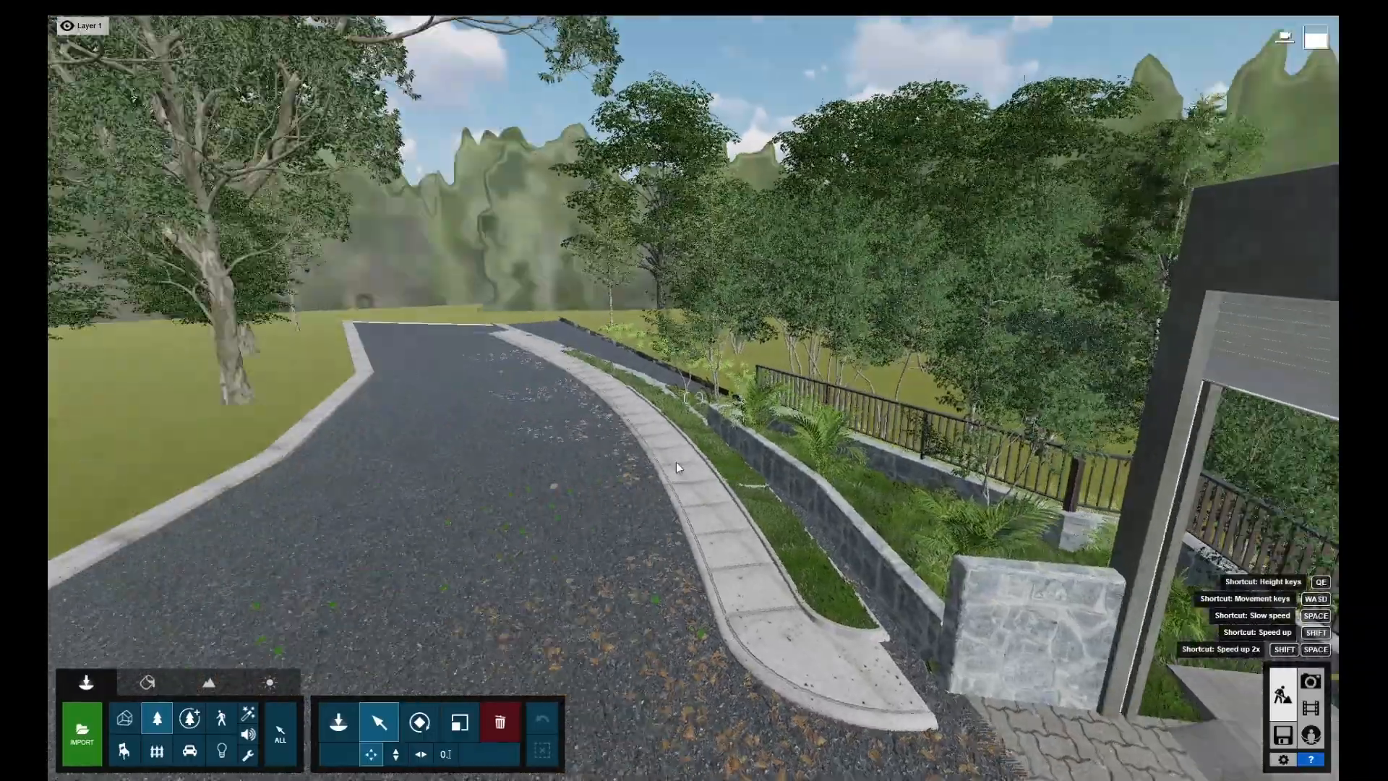
pyautogui.press('w')
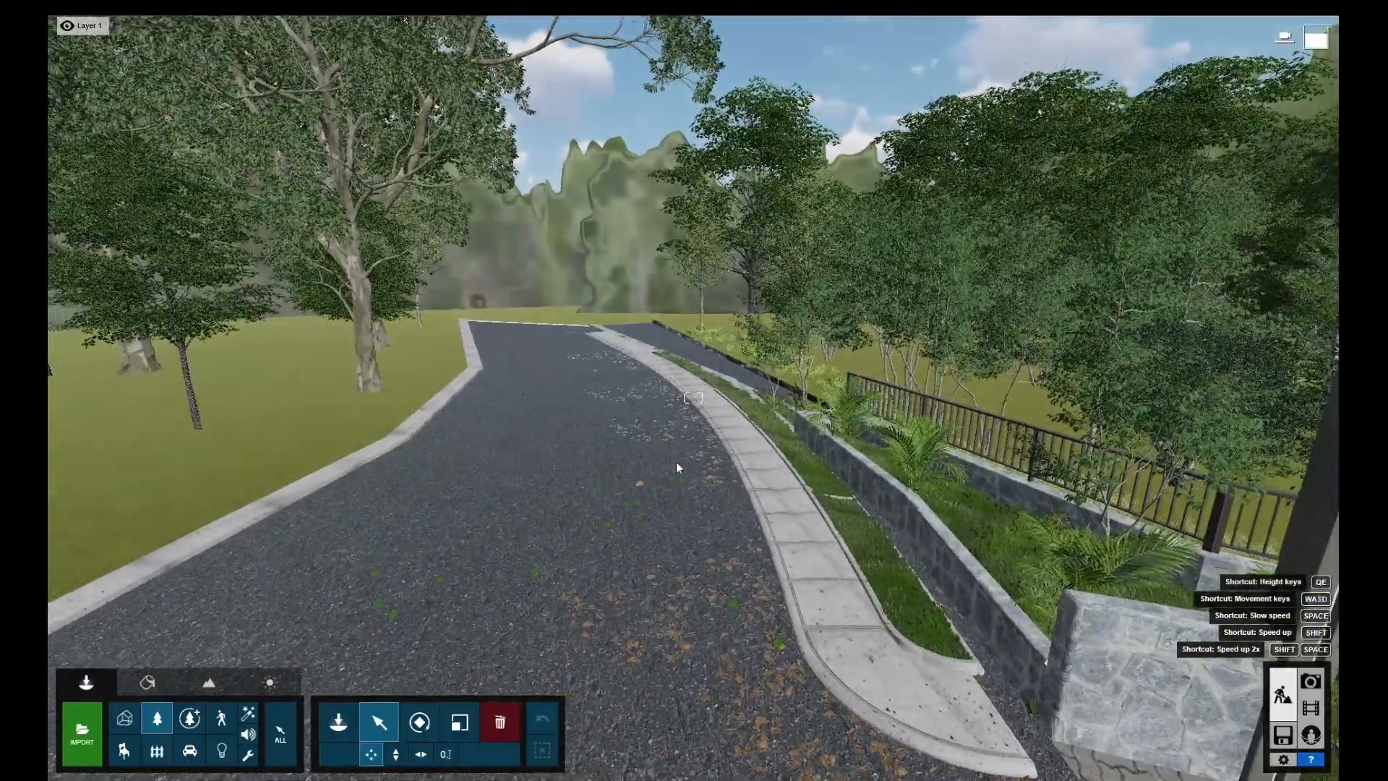
pyautogui.press('w')
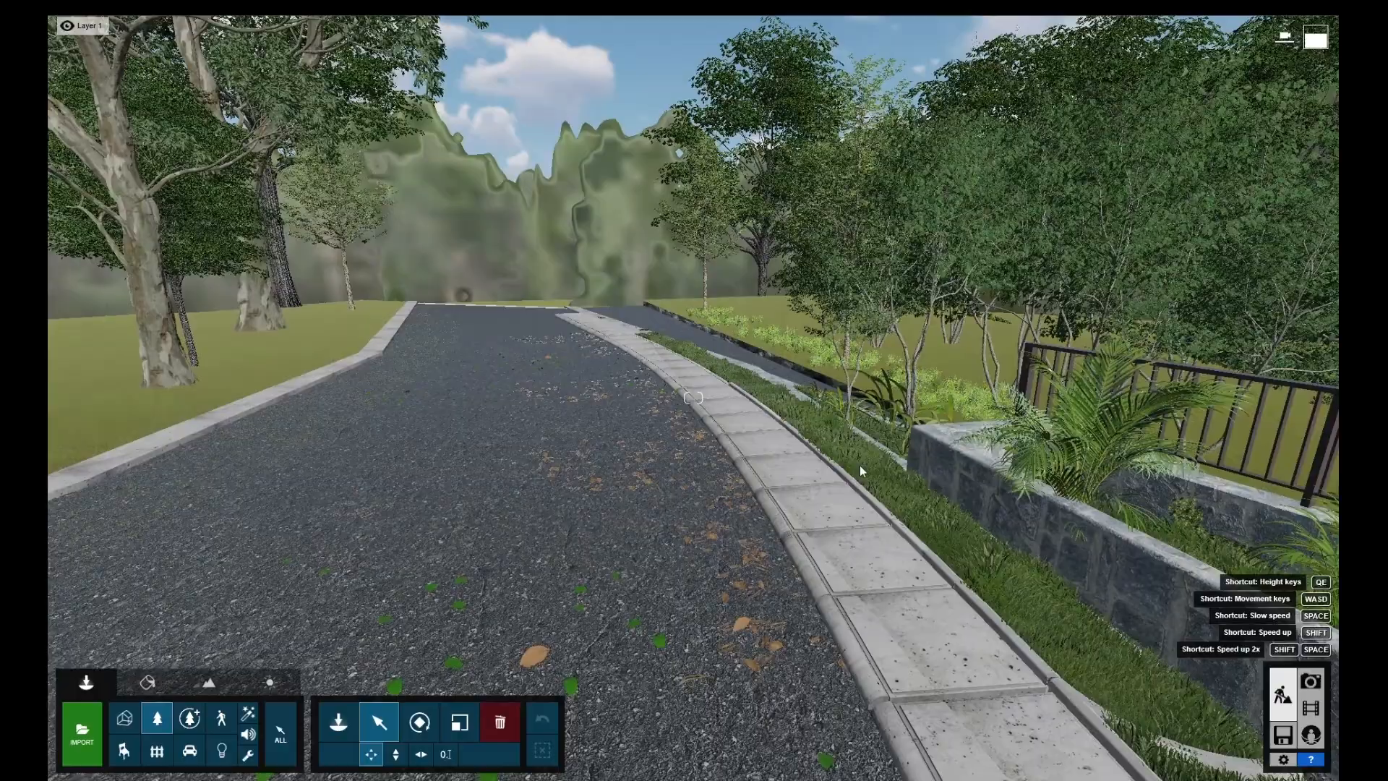
pyautogui.moveTo(860, 470); pyautogui.dragTo(1106, 474, button='right')
pyautogui.moveTo(869, 499); pyautogui.dragTo(869, 465, button='right')
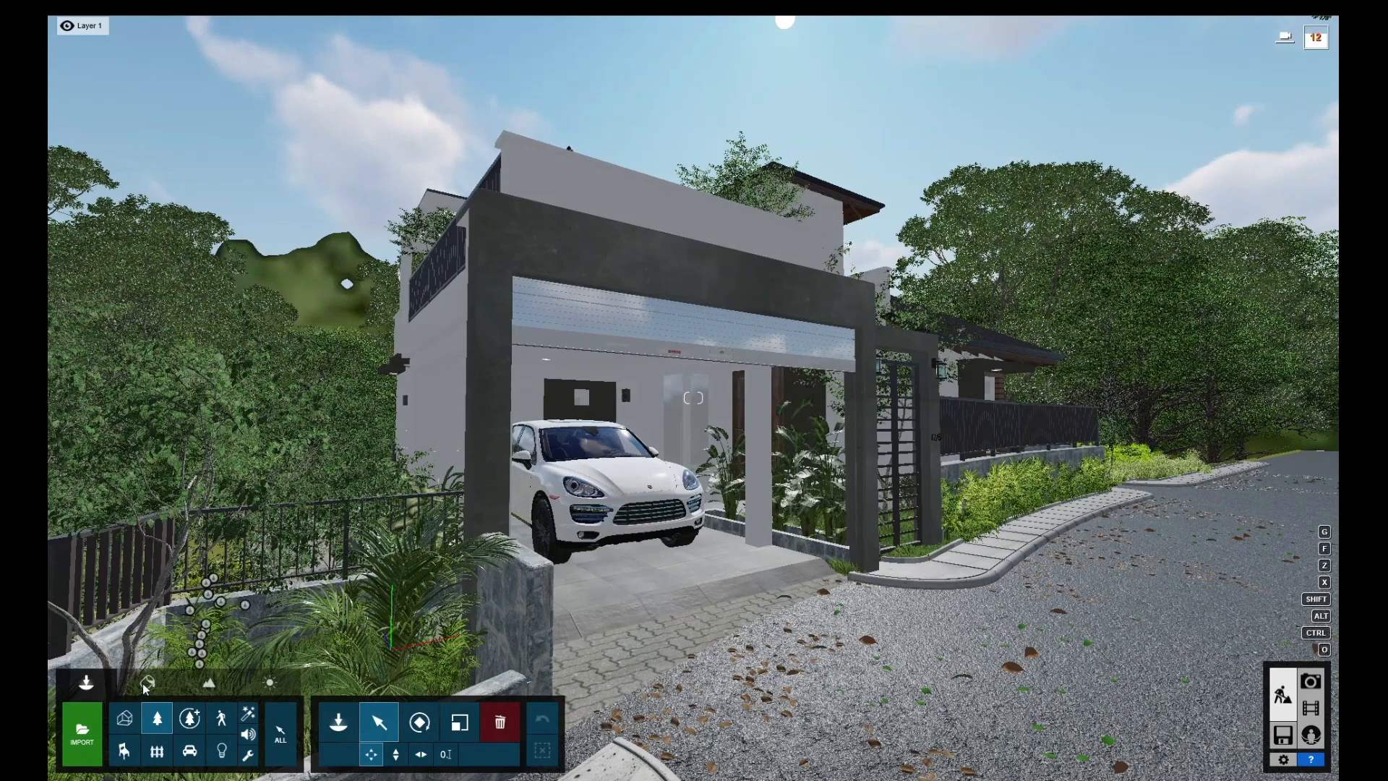
# Step: Switch to material editing and inspect the metal material assigned to the garage roller door
pyautogui.click(148, 682)
pyautogui.click(681, 331)
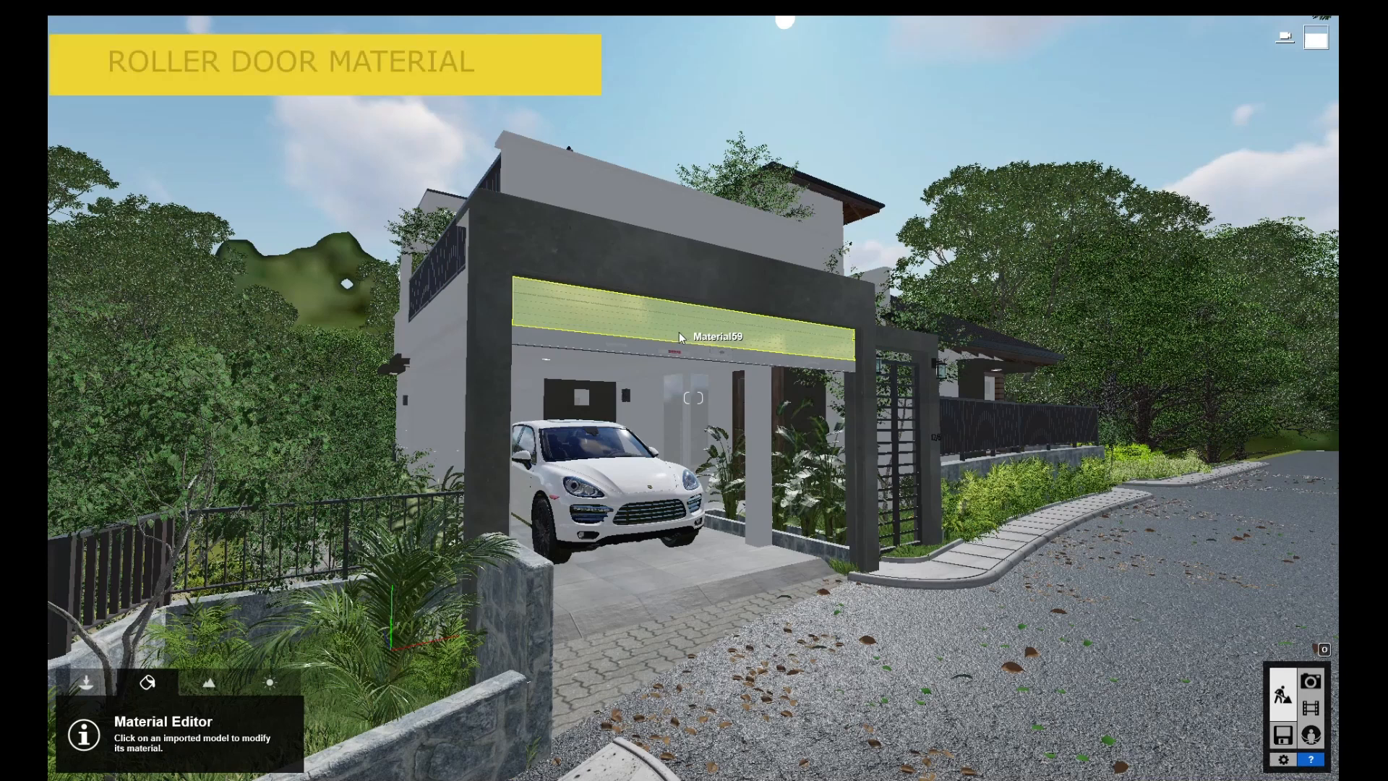
pyautogui.click(679, 331)
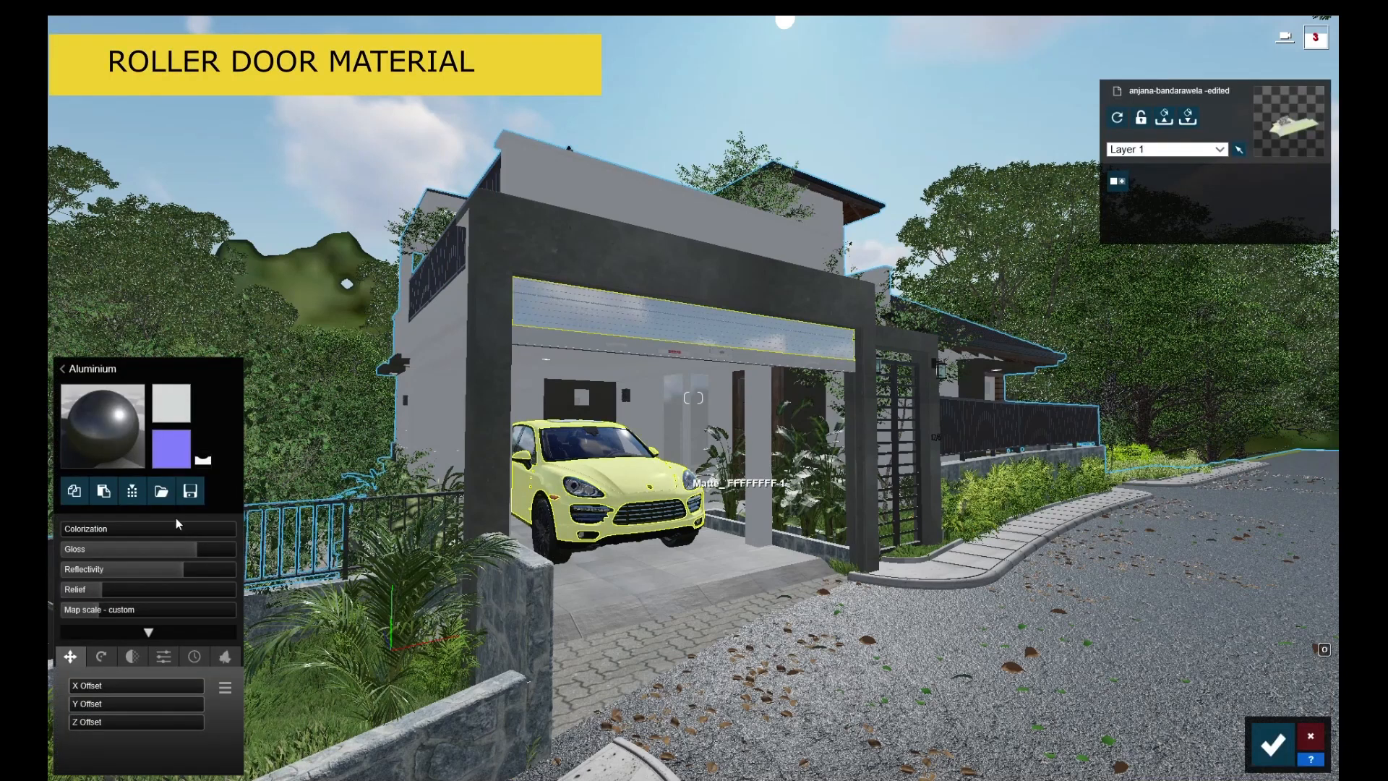
pyautogui.click(90, 448)
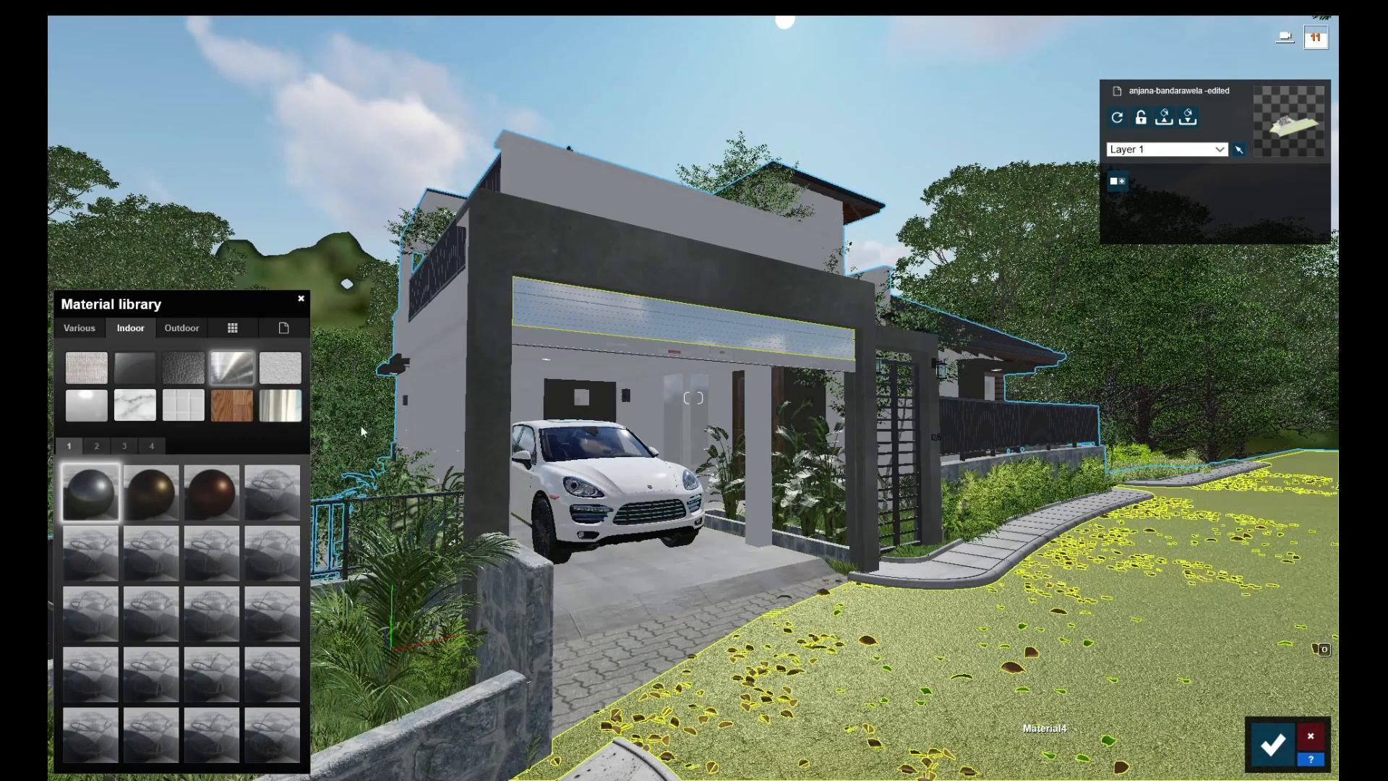
pyautogui.click(524, 504)
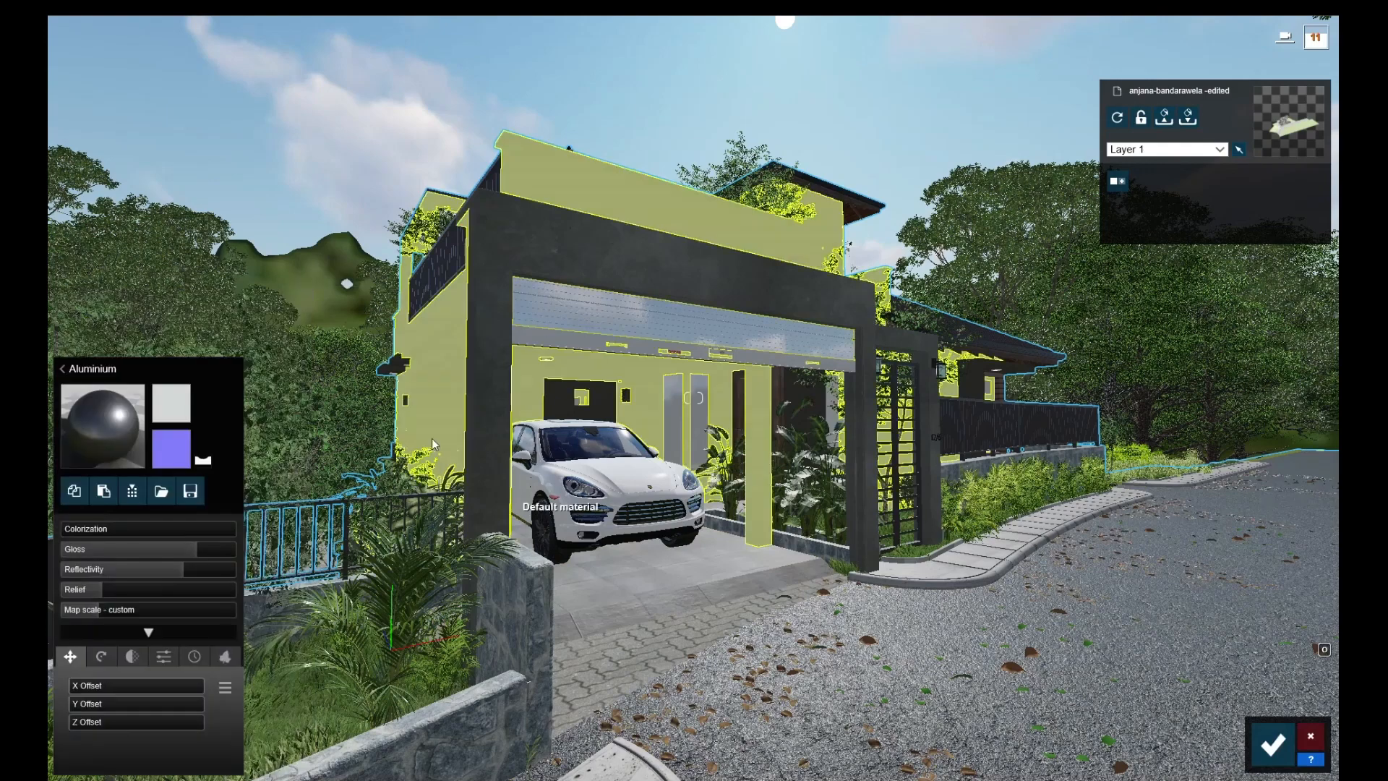
# Step: Inspect the materials assigned to the stone boundary wall, the asphalt road and the driveway floor tiles
pyautogui.click(532, 587)
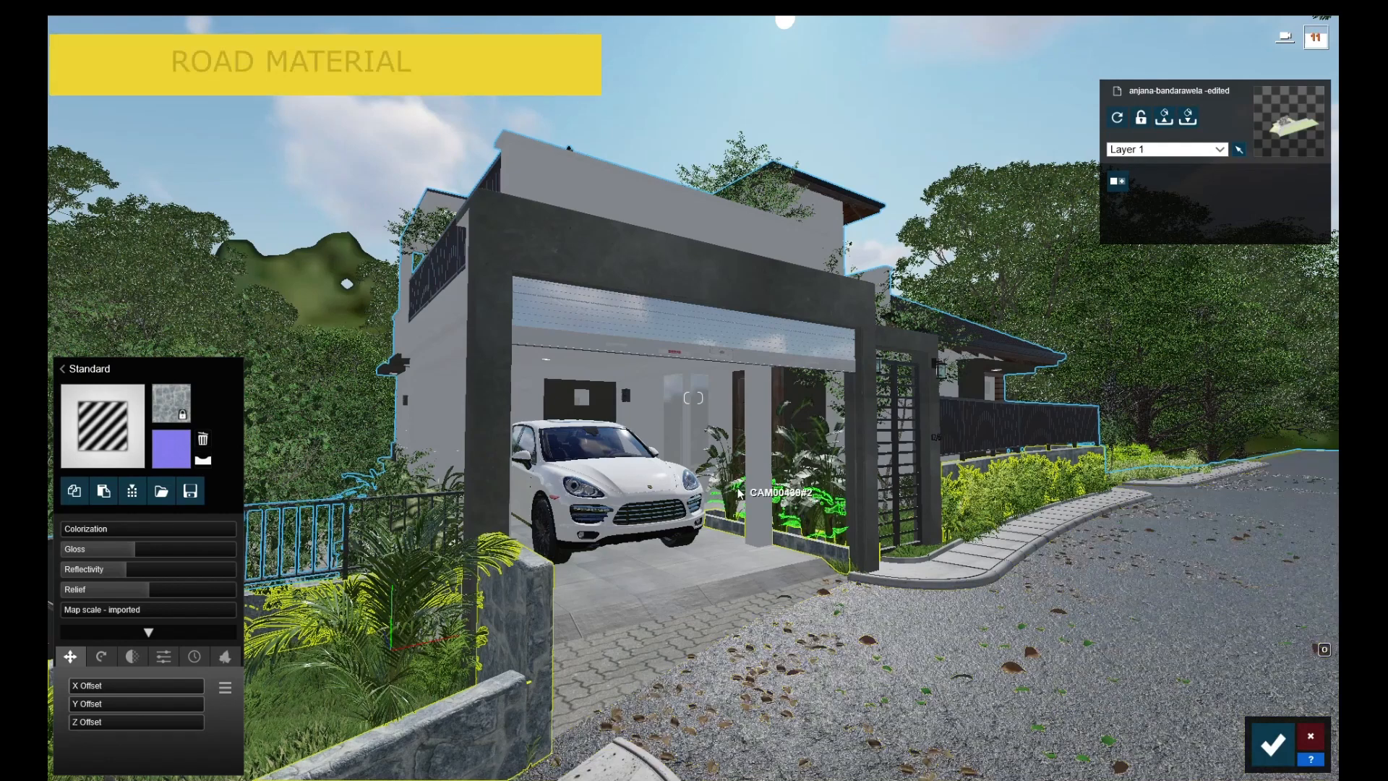
pyautogui.click(1114, 669)
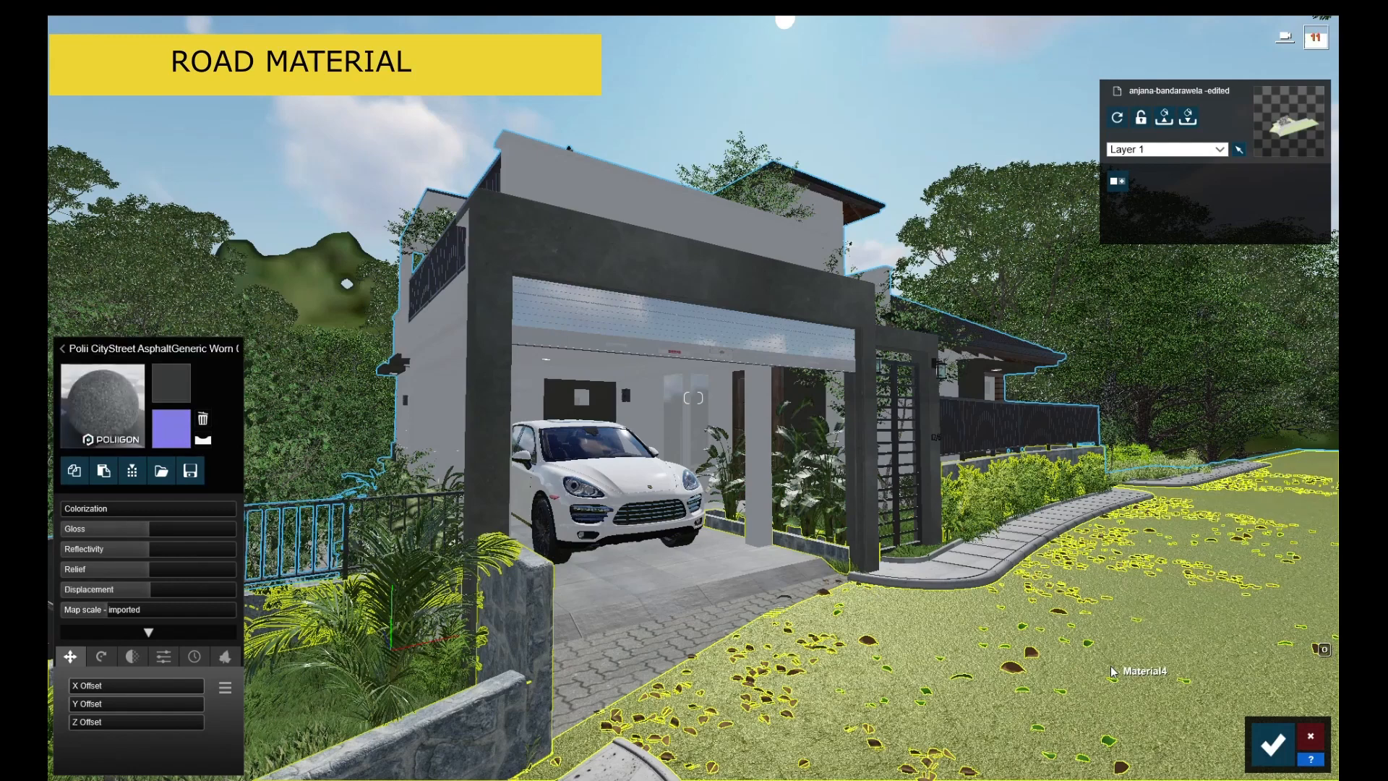
pyautogui.click(92, 421)
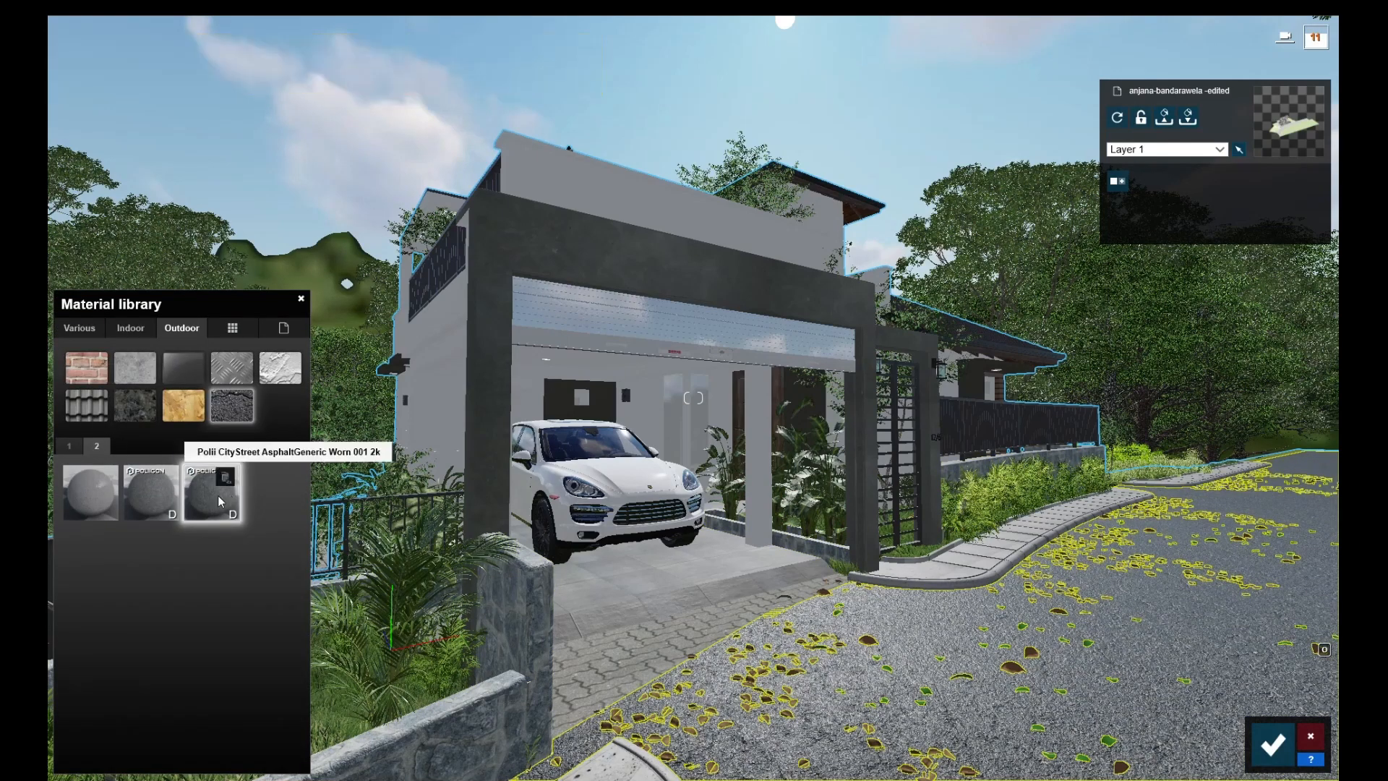
pyautogui.click(637, 593)
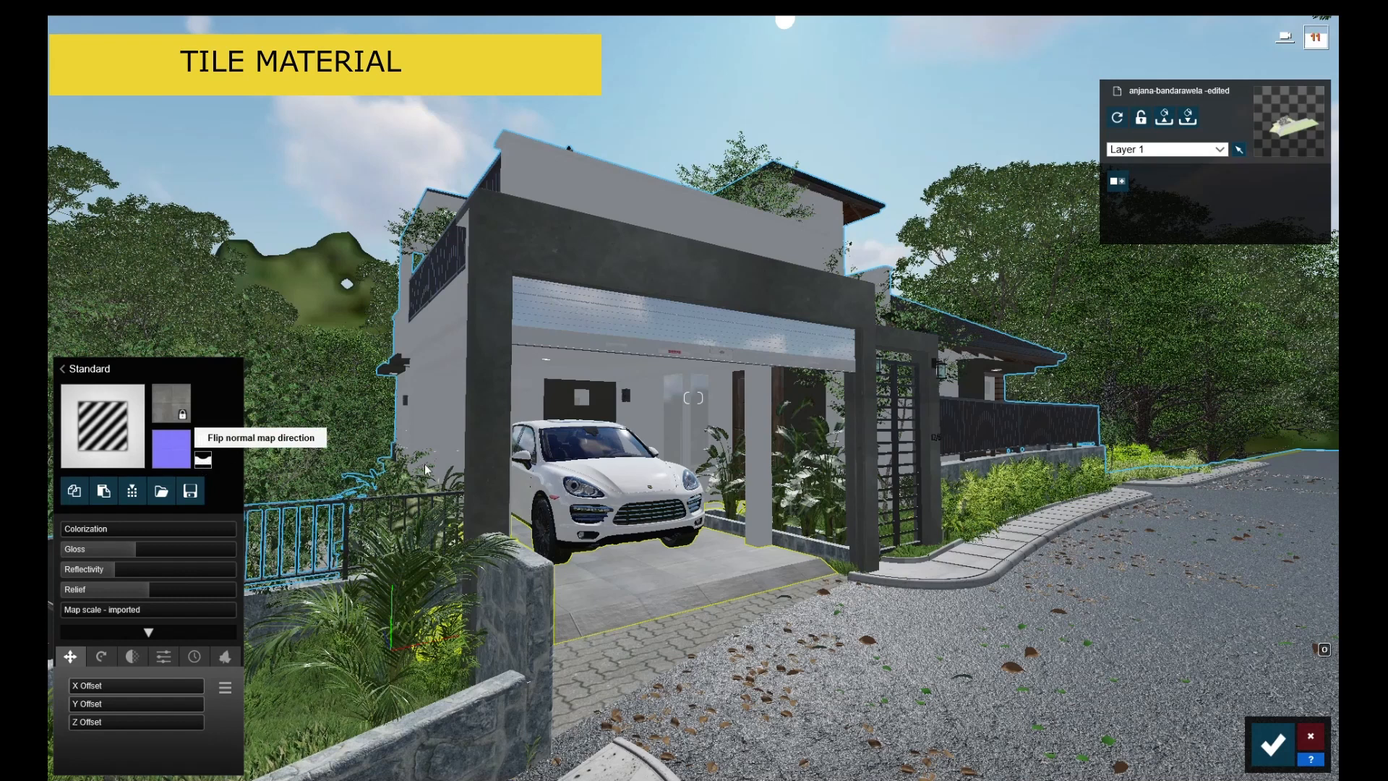
# Step: Assign a Standard material to the cement frame around the garage, with reflectivity 0.5 and the normal map direction flipped
pyautogui.click(873, 434)
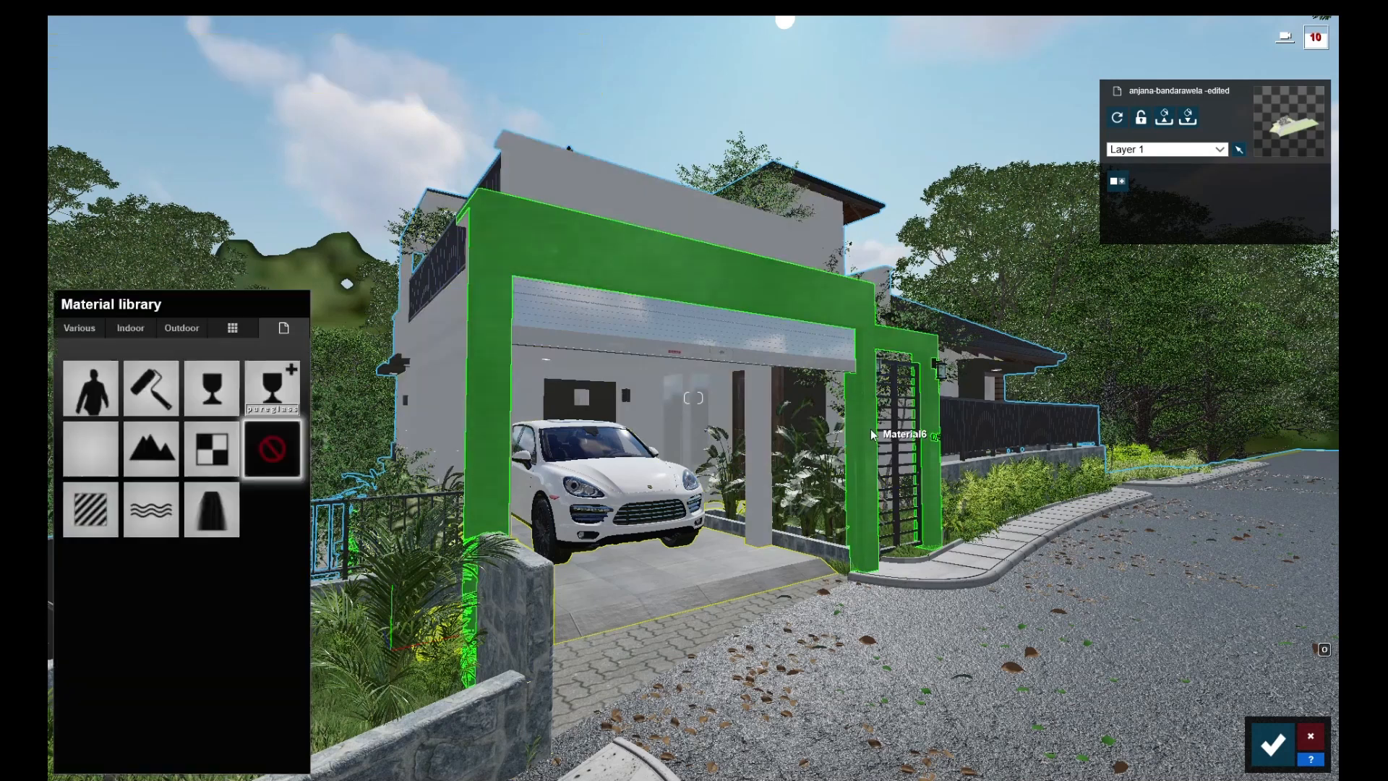
pyautogui.click(98, 520)
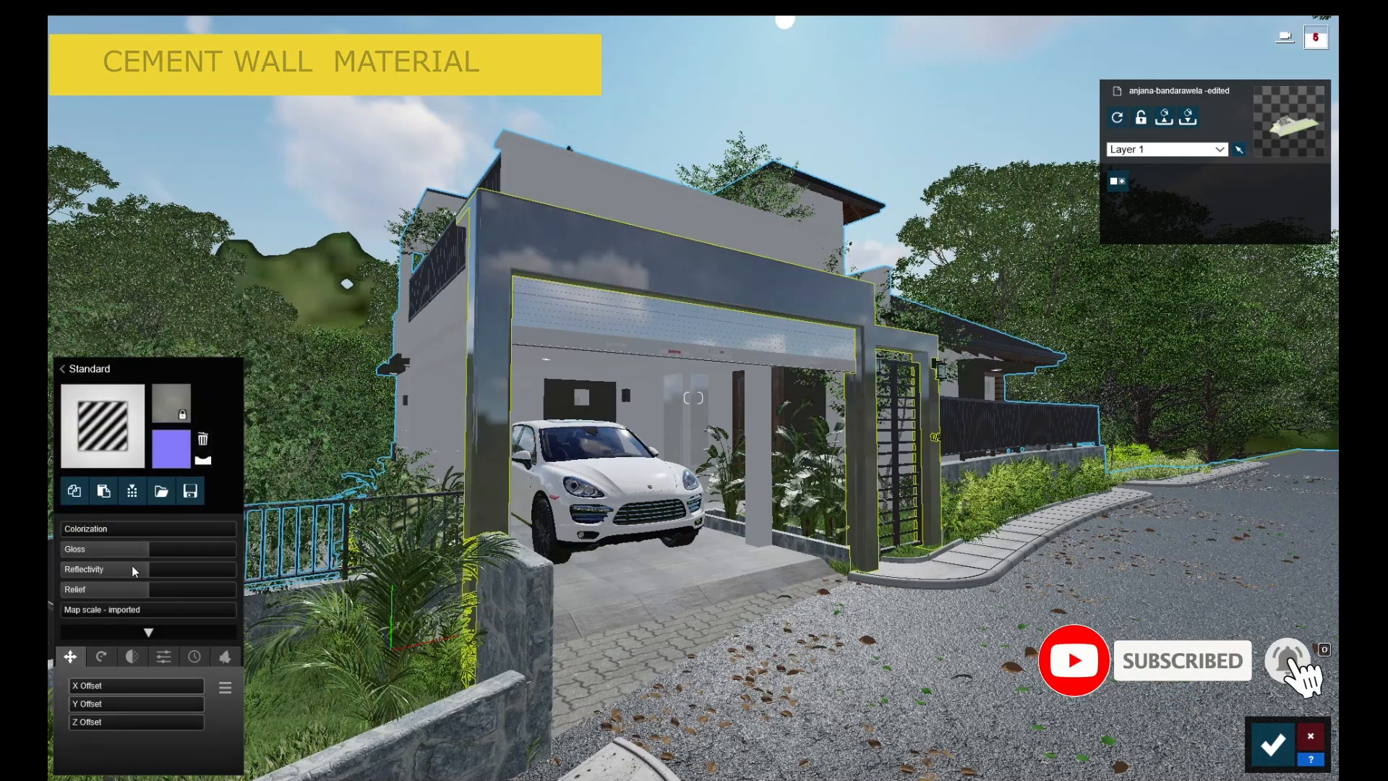
pyautogui.moveTo(142, 567); pyautogui.dragTo(110, 568)
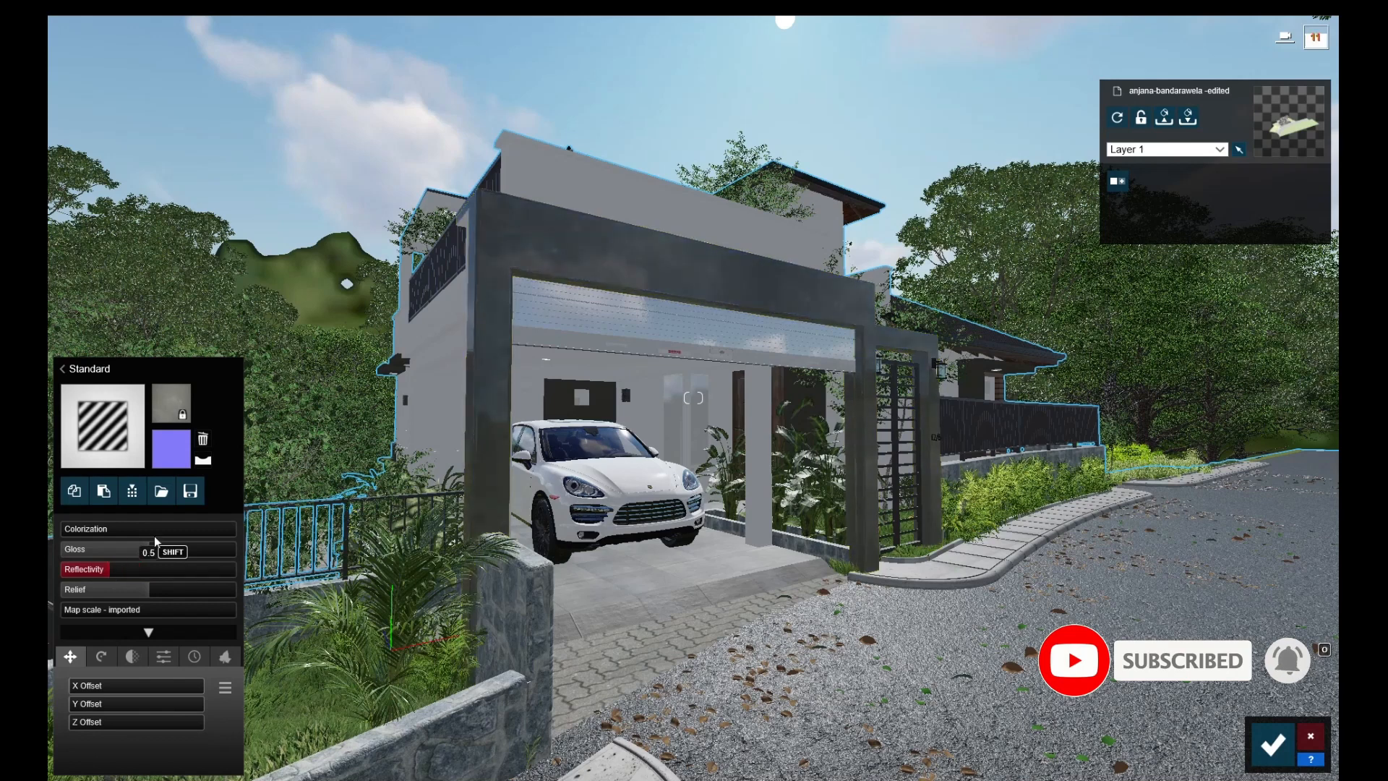
pyautogui.click(203, 462)
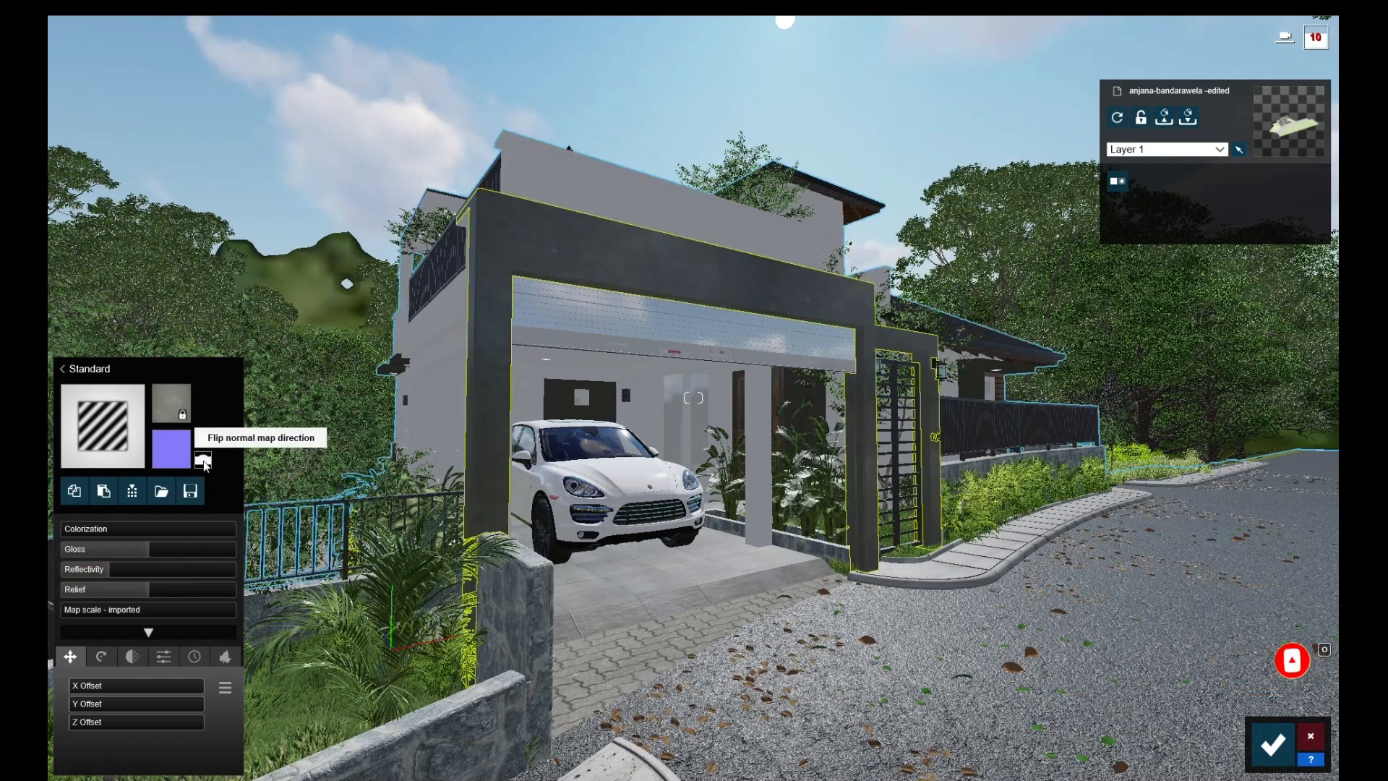
# Step: Inspect the car's paint material and the leather material used on its tyres
pyautogui.click(626, 491)
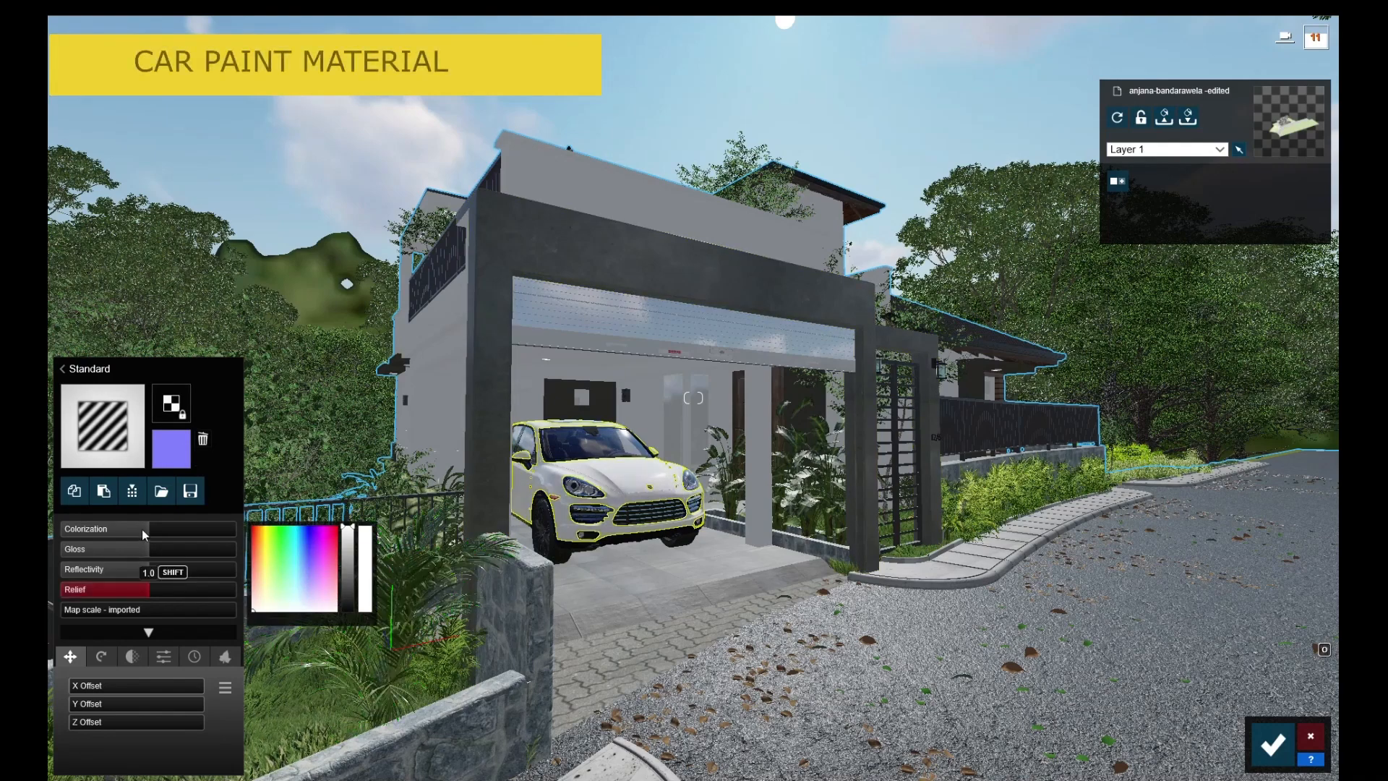
pyautogui.click(561, 556)
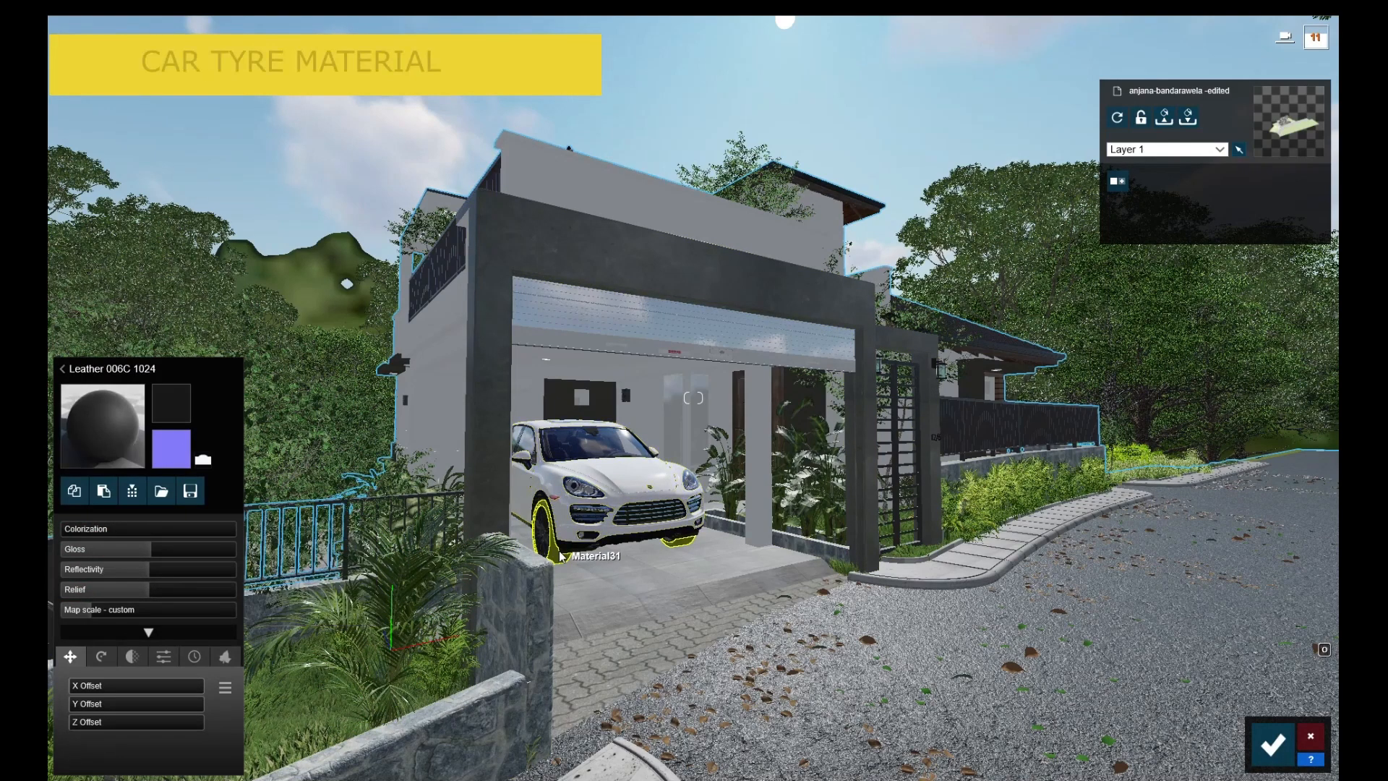
pyautogui.click(104, 454)
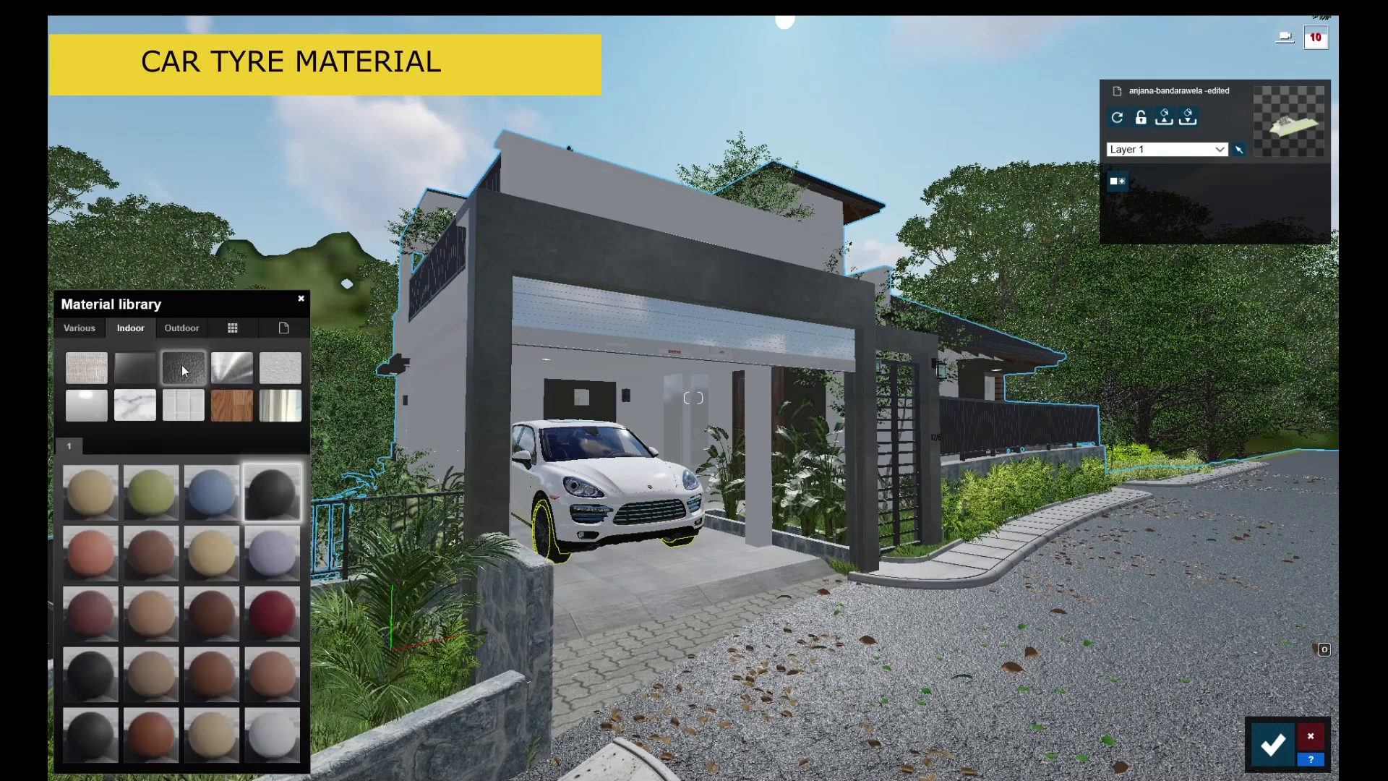
# Step: Apply the Brass material from the indoor metals to the car's rims
pyautogui.click(547, 540)
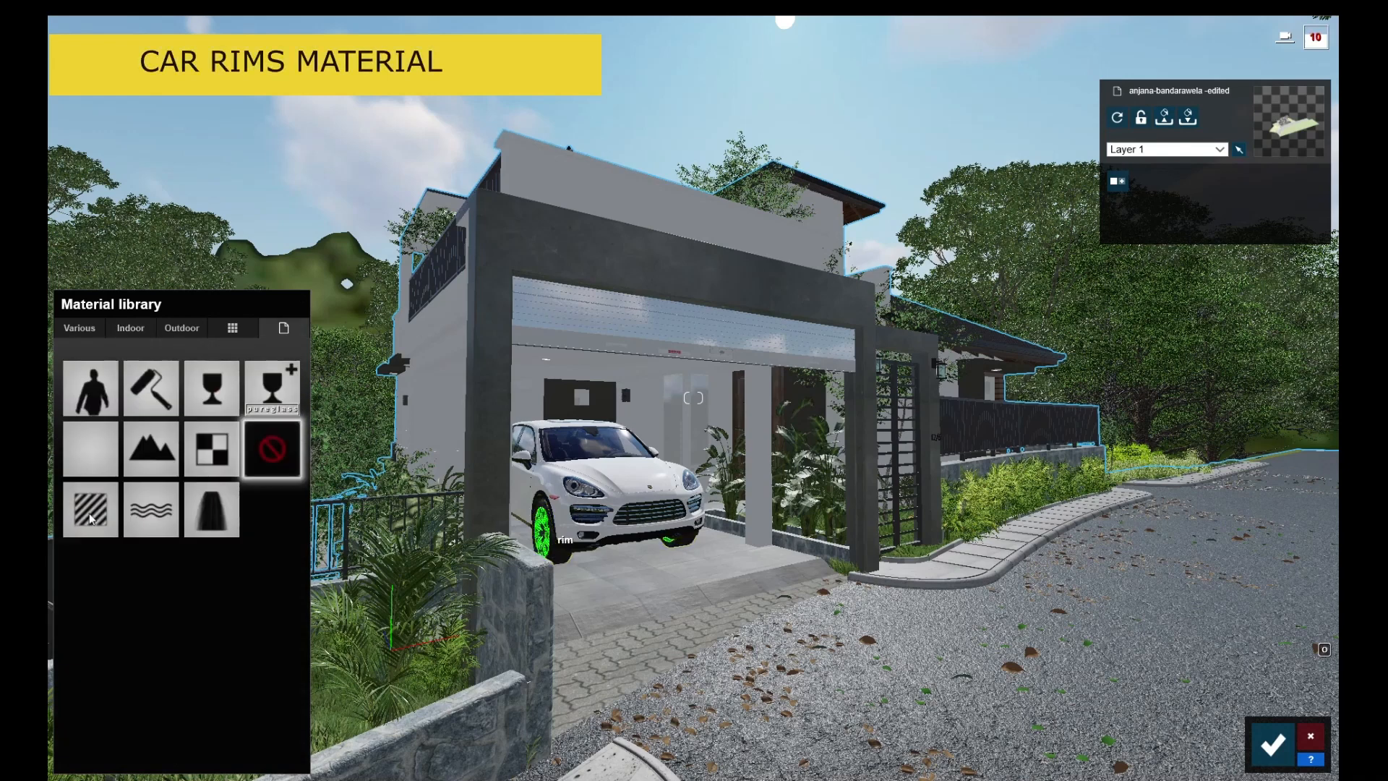
pyautogui.click(133, 332)
pyautogui.click(235, 374)
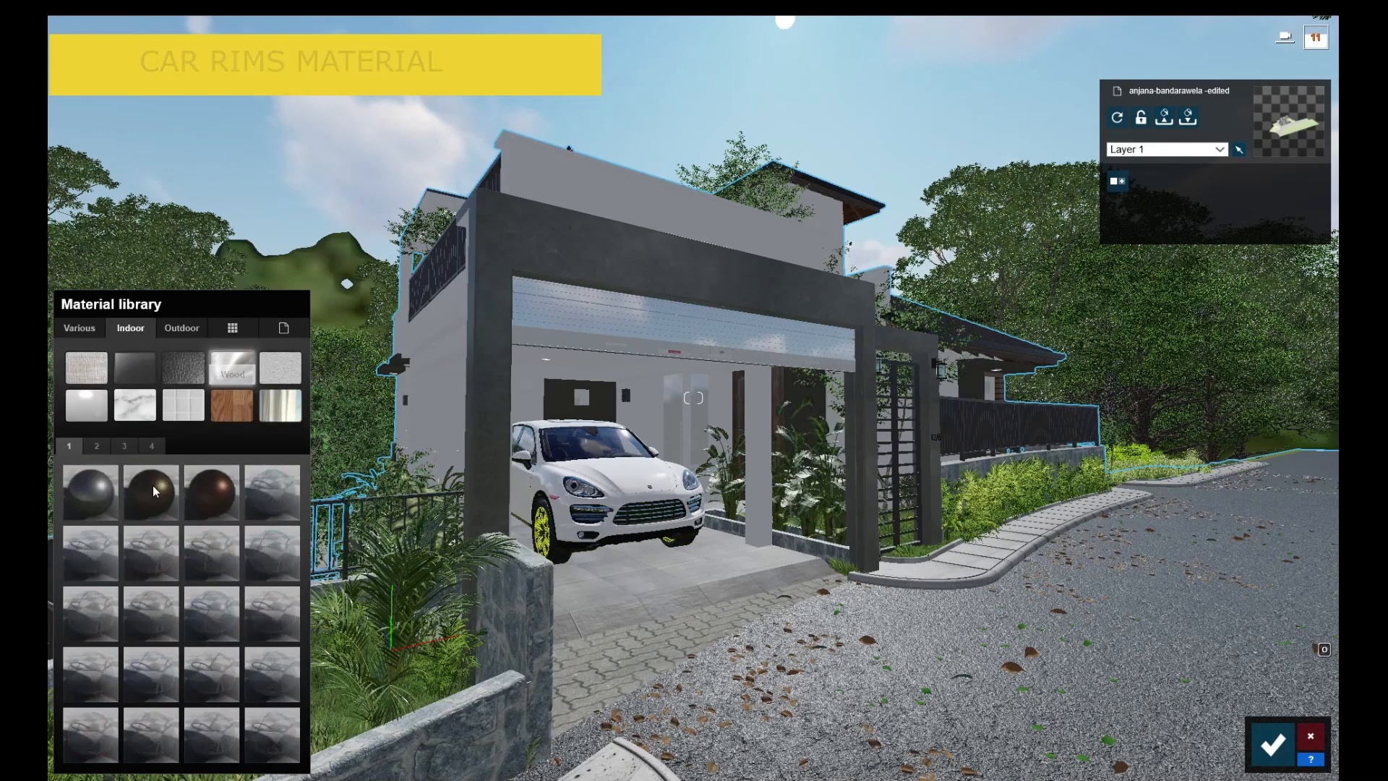
pyautogui.click(153, 489)
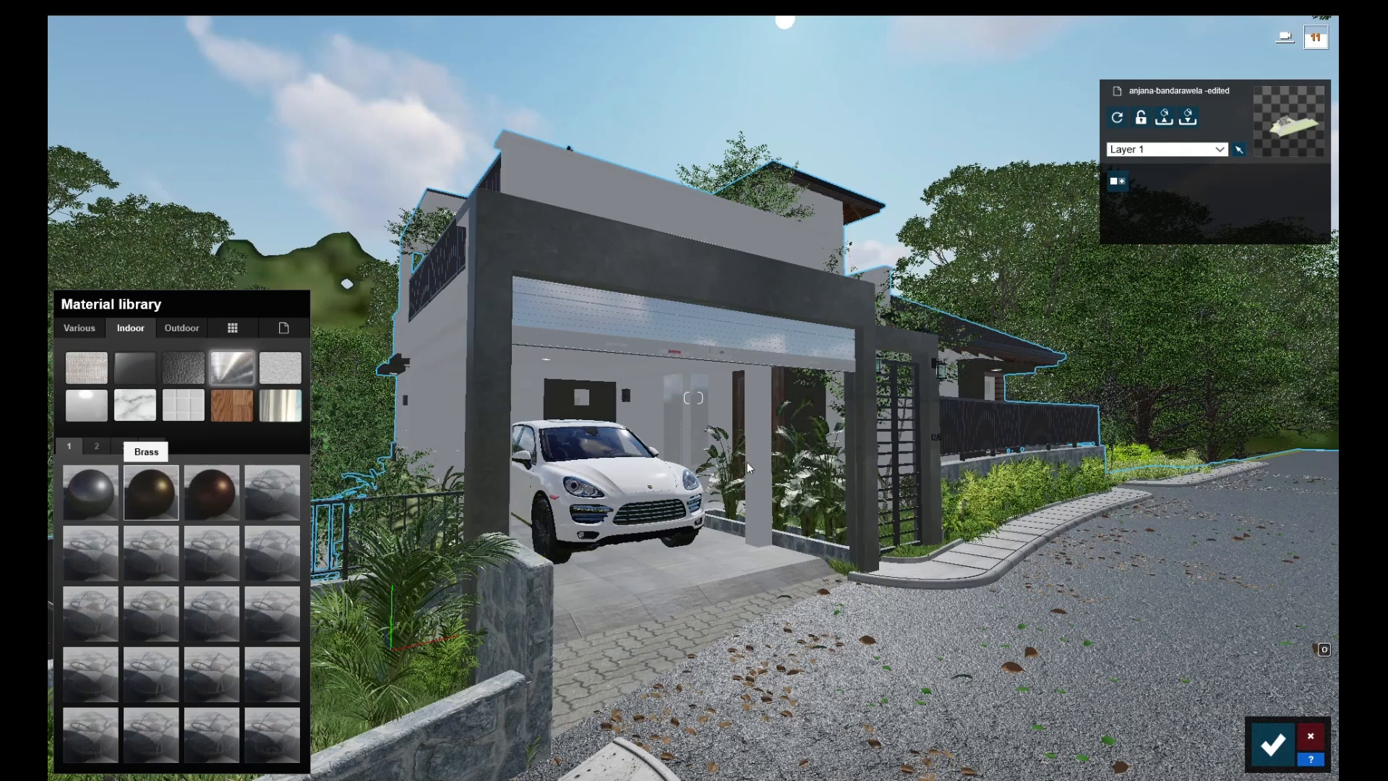
# Step: Inspect the car windscreen's glass material and the steel boundary fence's material
pyautogui.click(595, 451)
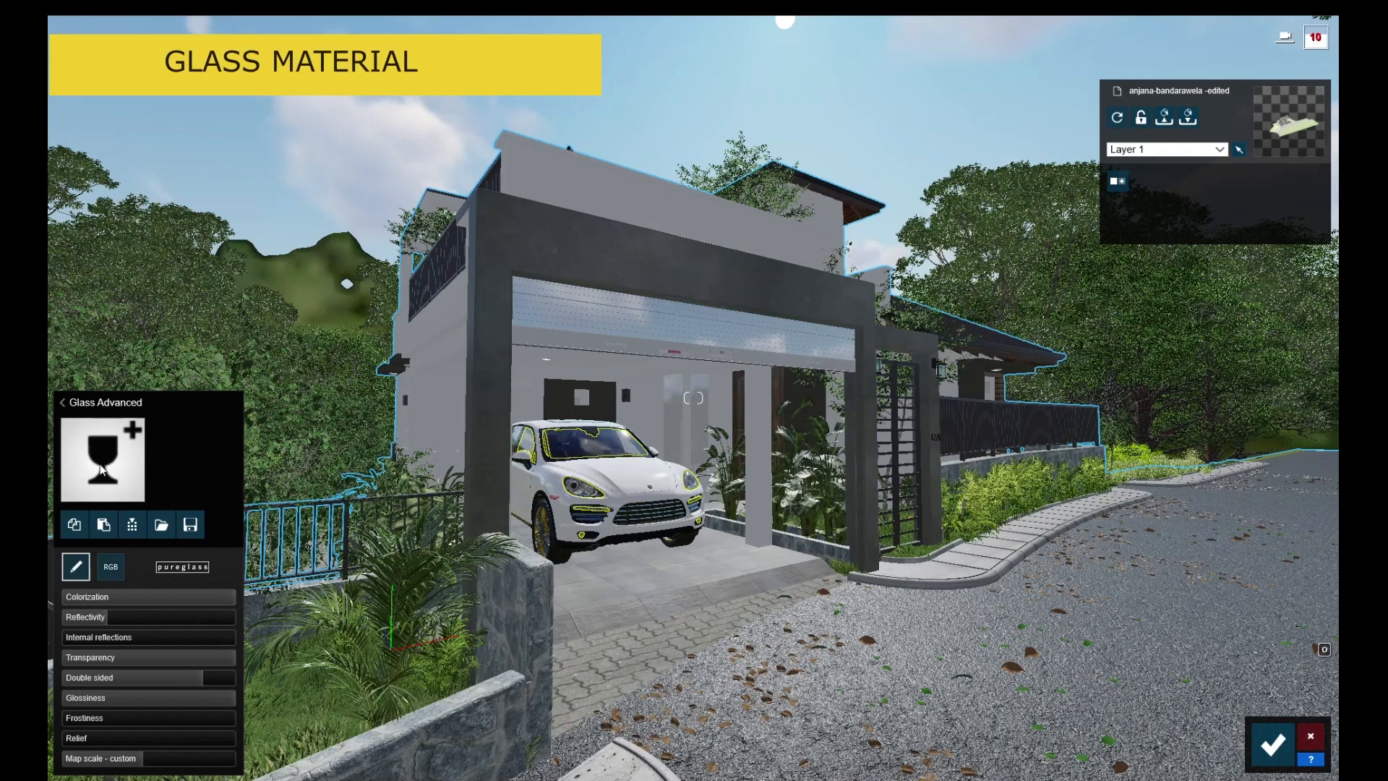
pyautogui.click(63, 401)
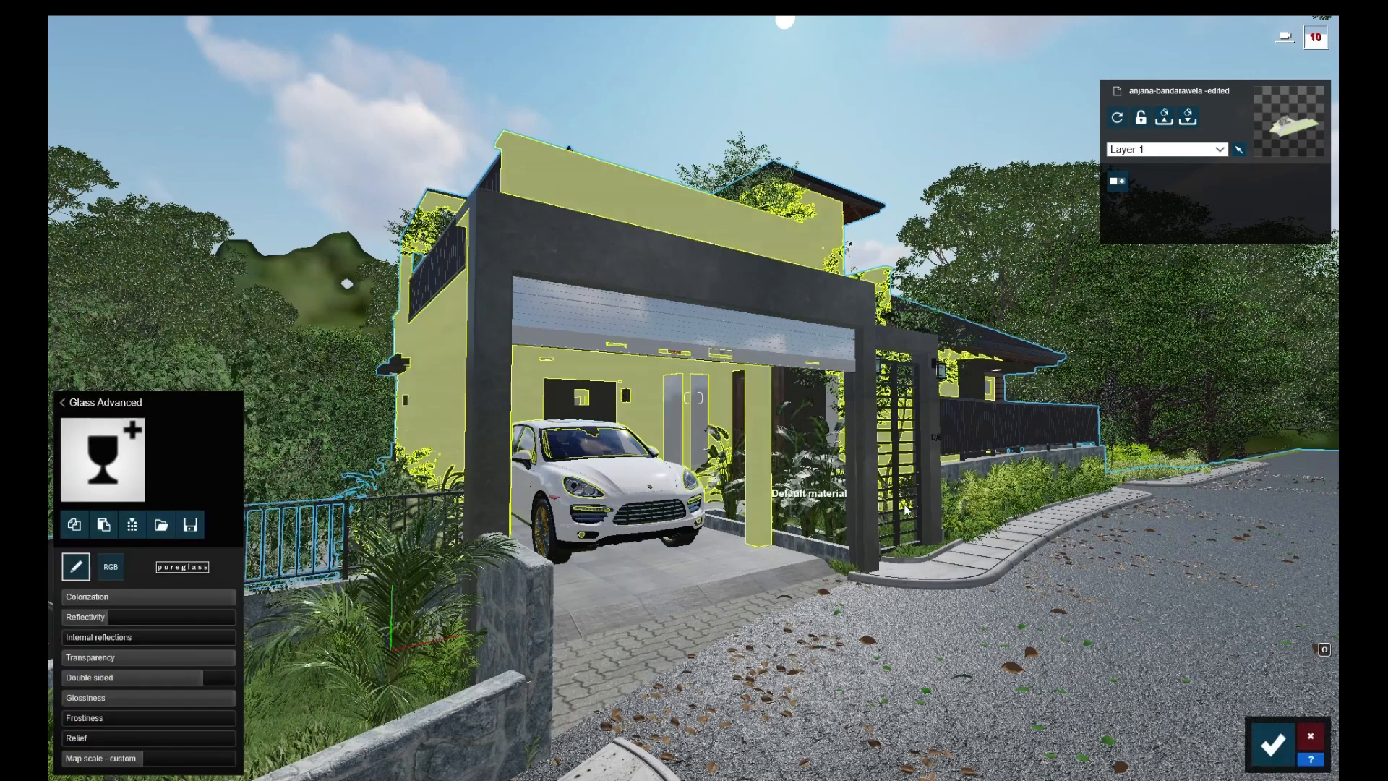
pyautogui.click(1025, 440)
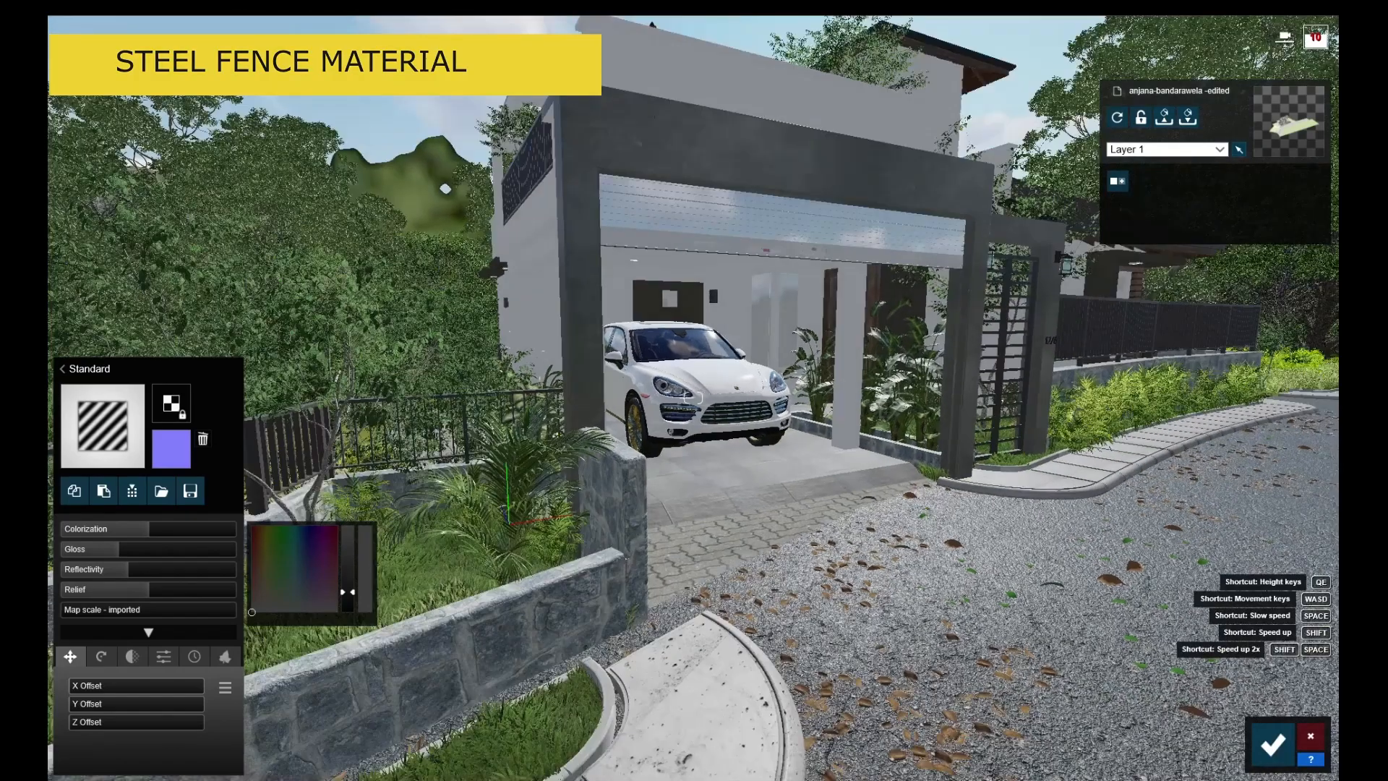
# Step: Inspect the grass material on the strip beside the pavement and its selection in the material library
pyautogui.moveTo(730, 524); pyautogui.dragTo(706, 581, button='right')
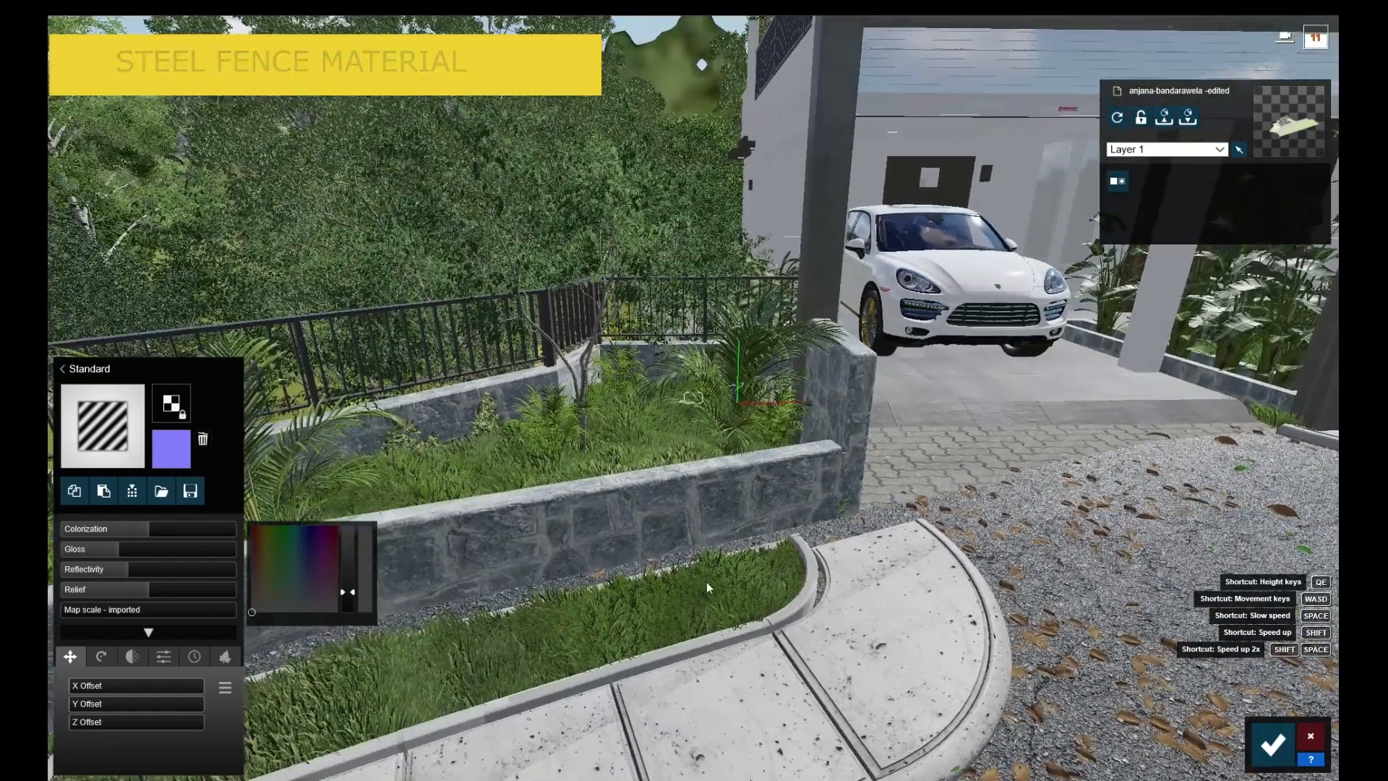
pyautogui.click(709, 589)
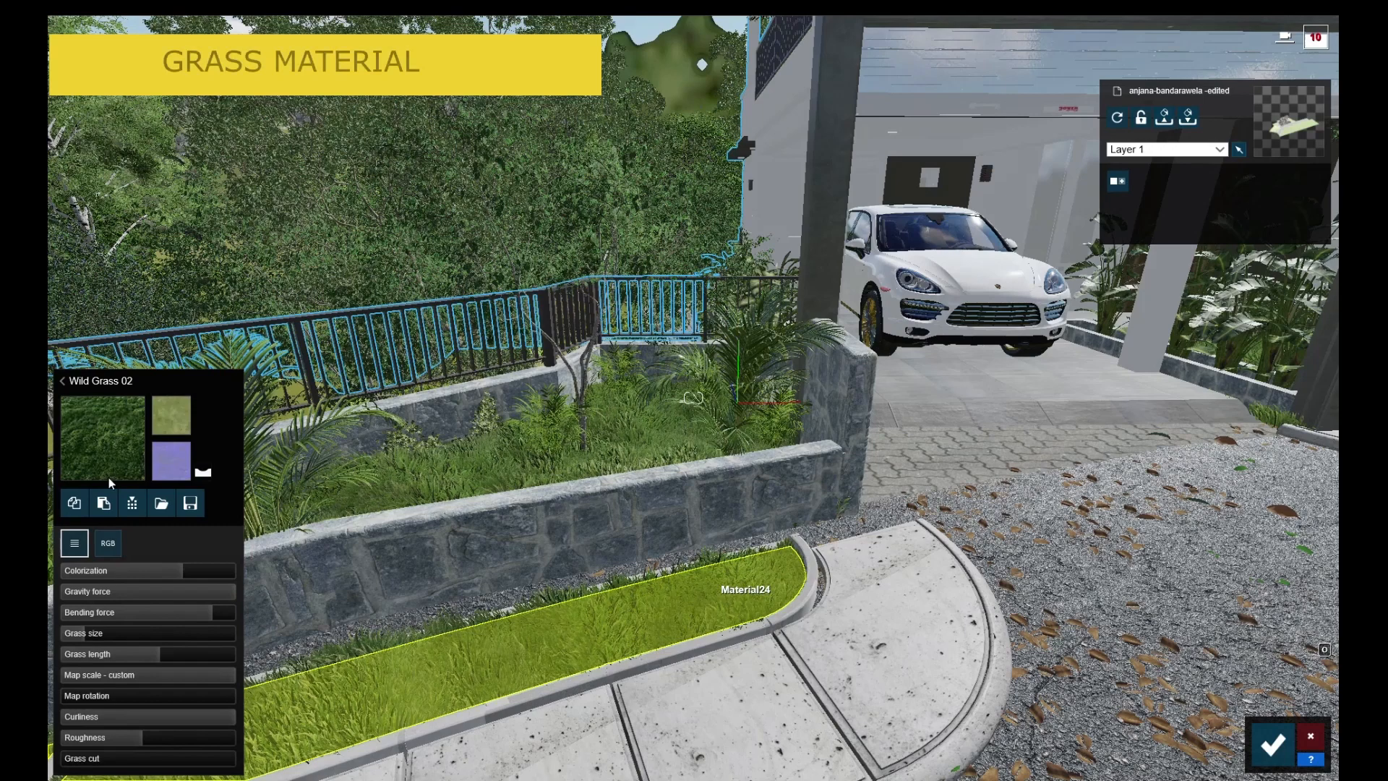
pyautogui.click(116, 440)
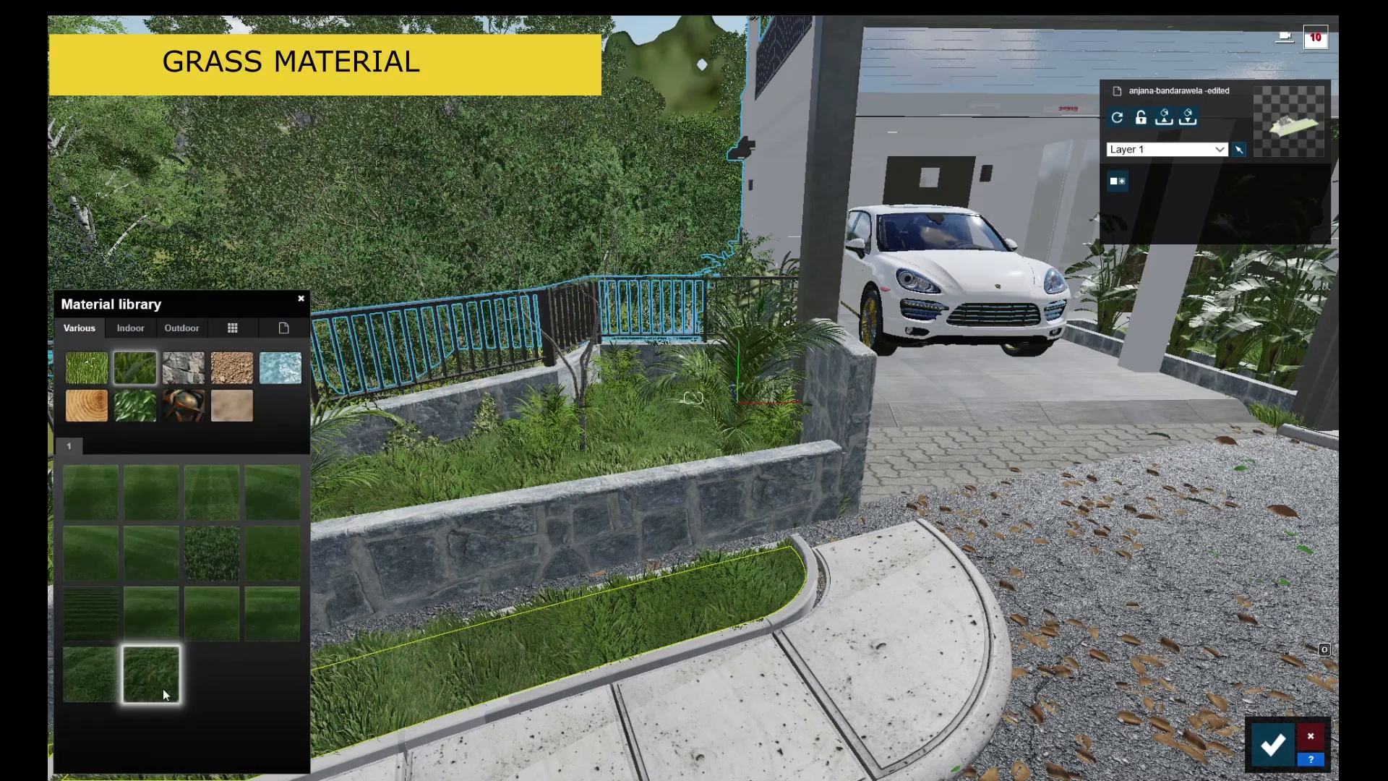
pyautogui.click(301, 298)
# Step: Inspect the concrete pavement's material settings beside the driveway
pyautogui.press('s')
pyautogui.moveTo(867, 556); pyautogui.dragTo(710, 684, button='right')
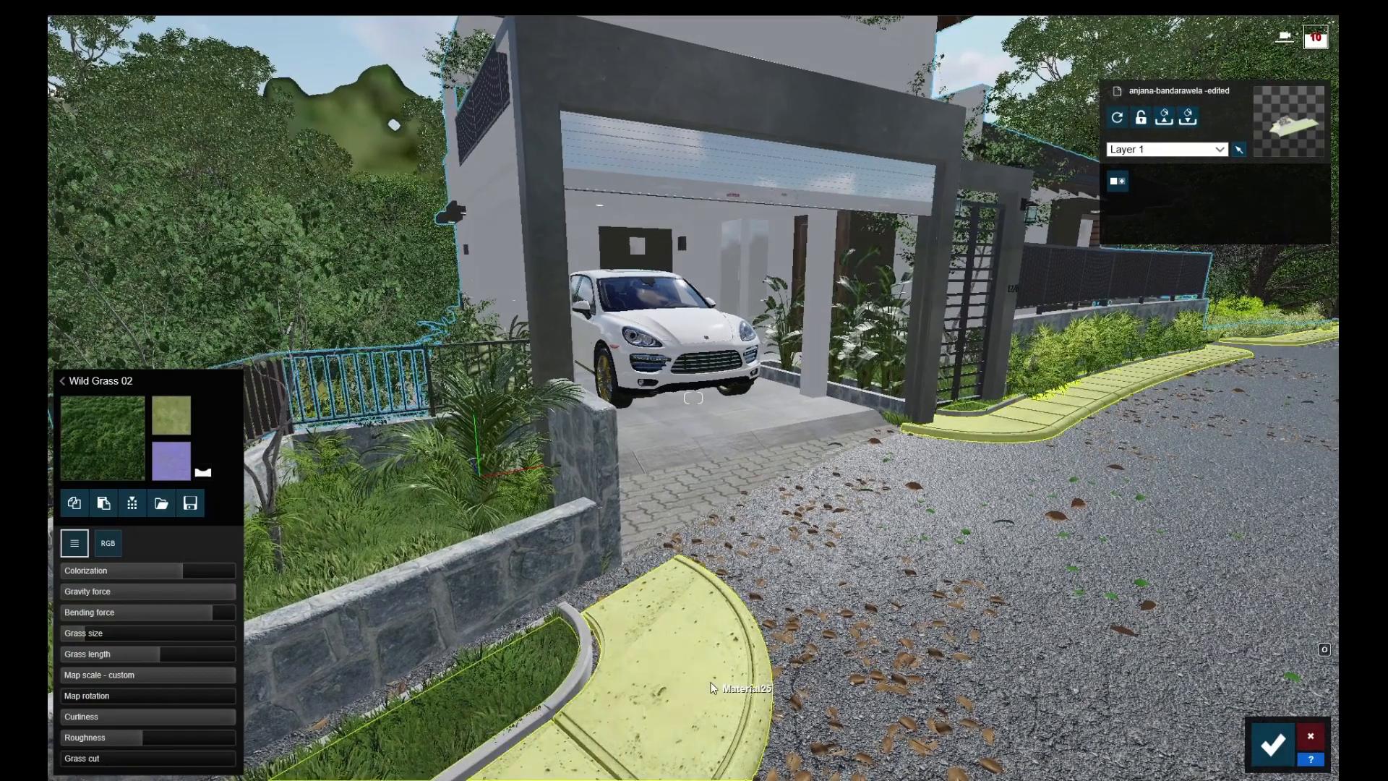
pyautogui.click(710, 683)
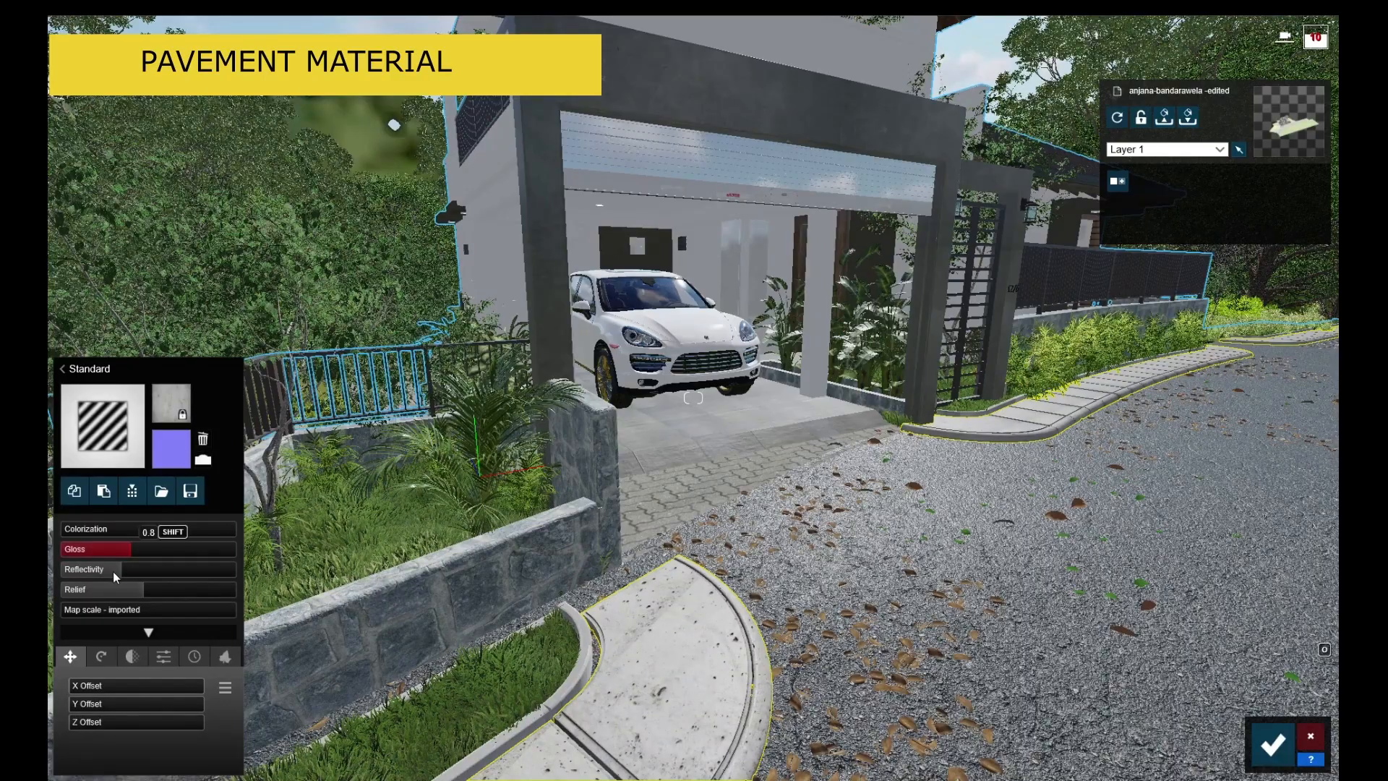
# Step: Examine the garage front, the entrance gate and the planted boundary wall from the road
pyautogui.moveTo(856, 605); pyautogui.dragTo(887, 593, button='right')
pyautogui.press('d')
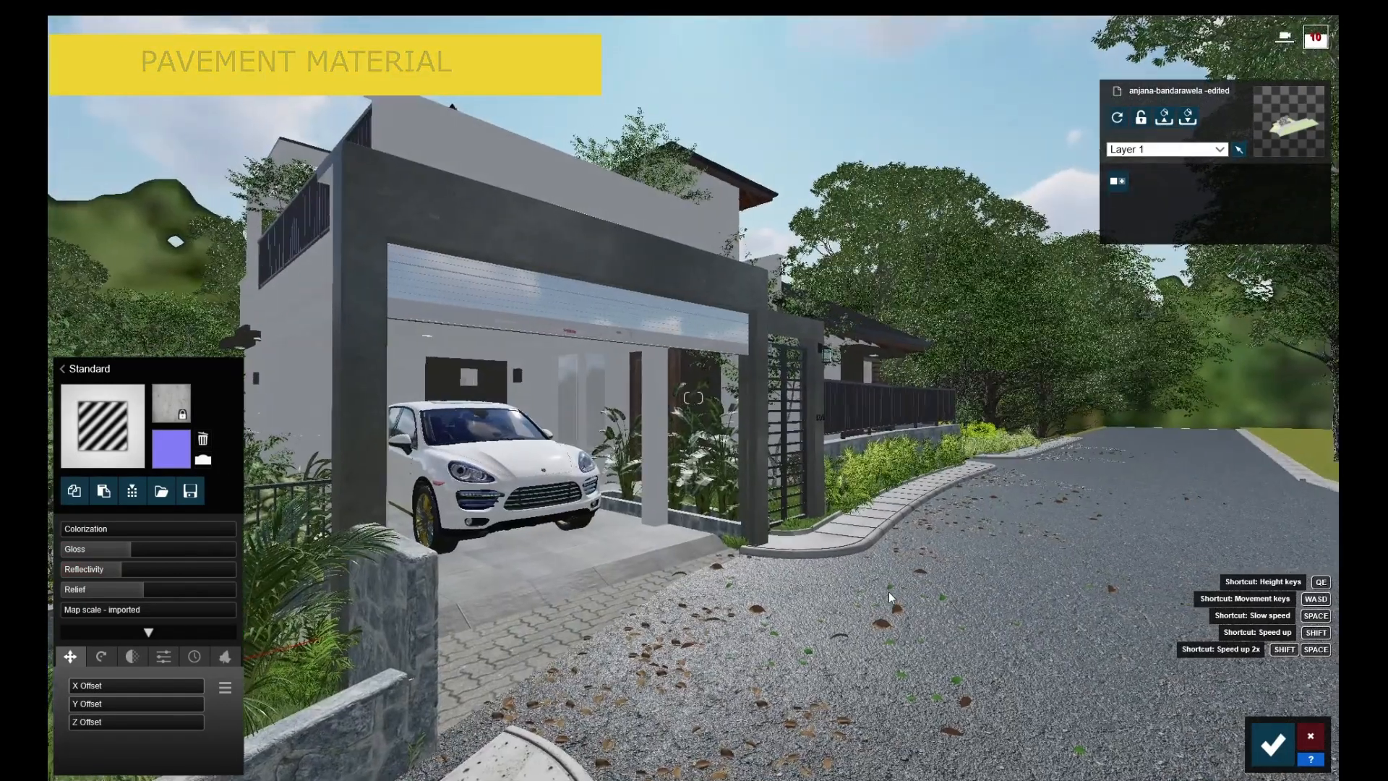
pyautogui.press('d')
pyautogui.press('w')
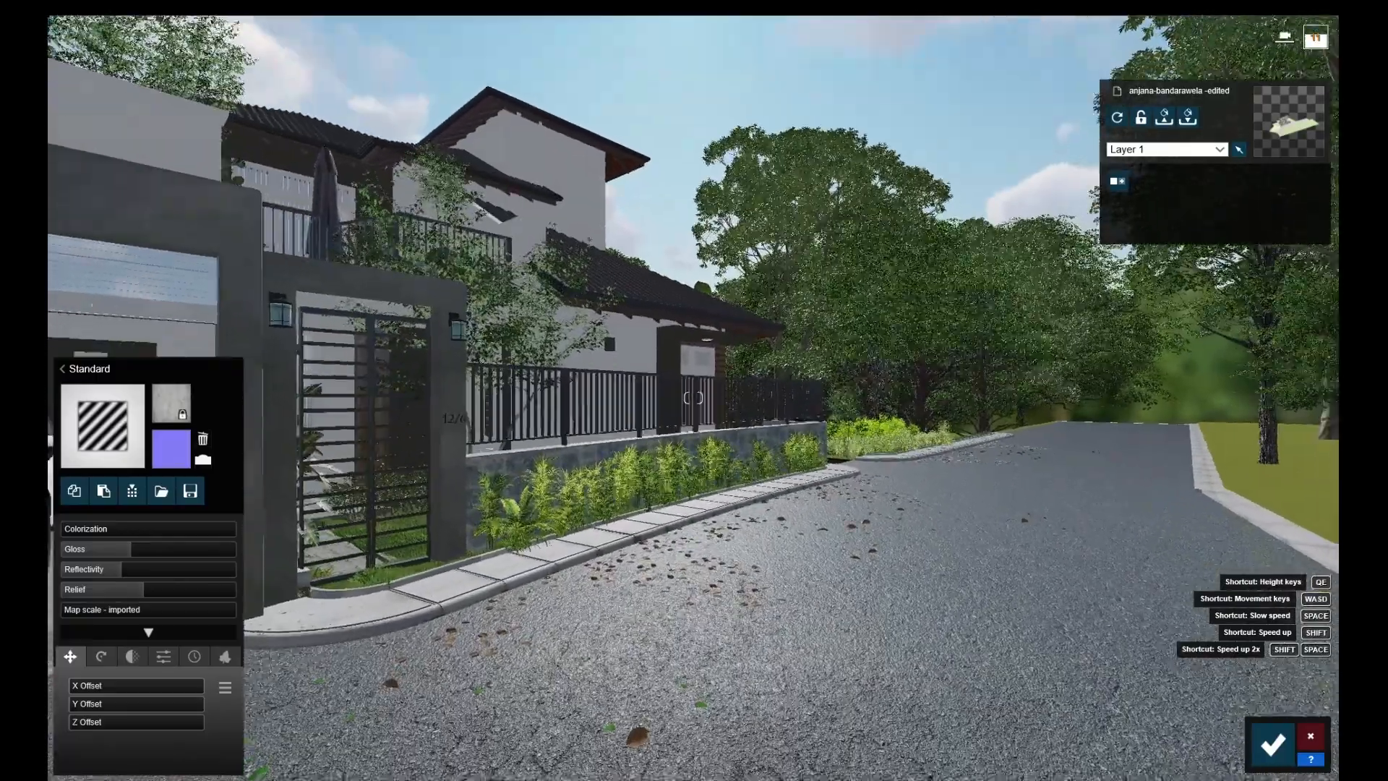
pyautogui.moveTo(908, 627); pyautogui.dragTo(904, 623, button='right')
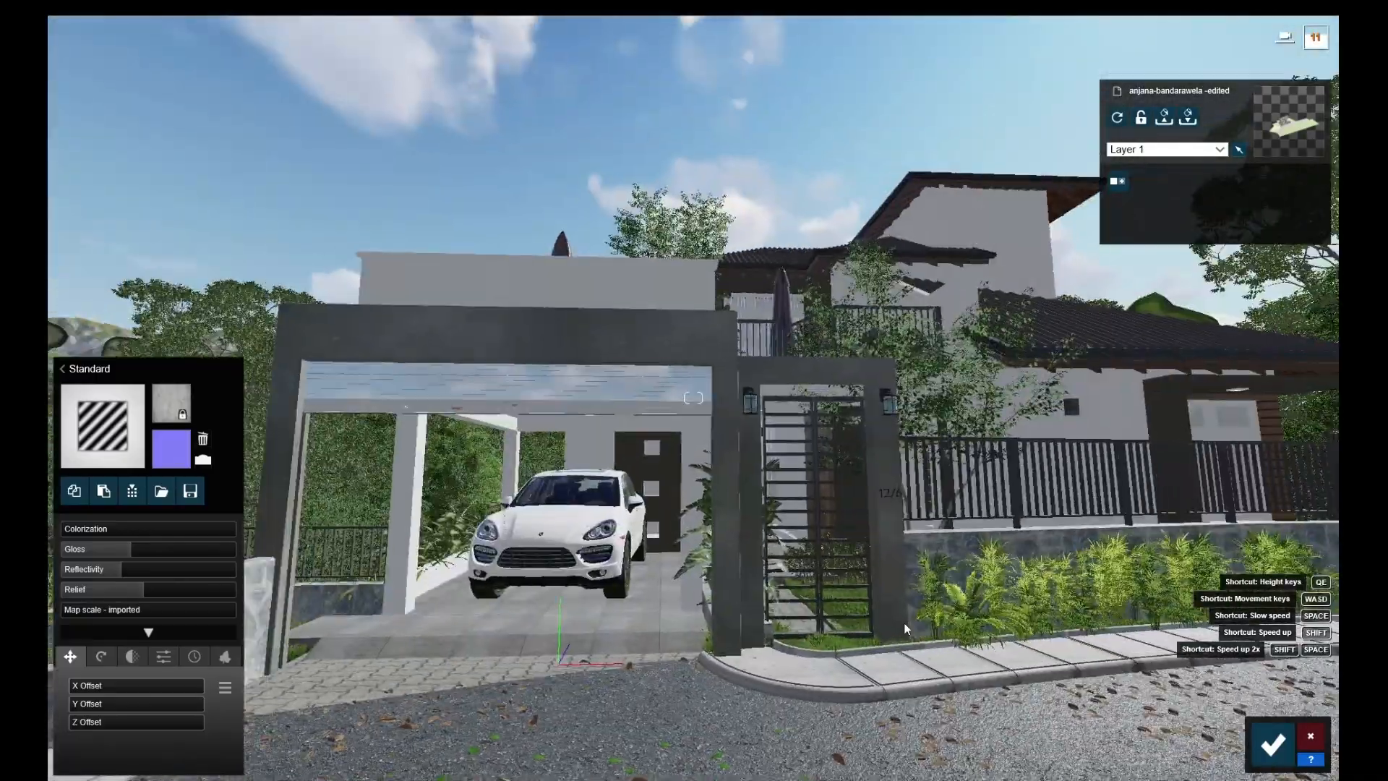
pyautogui.press('d')
pyautogui.press('d')
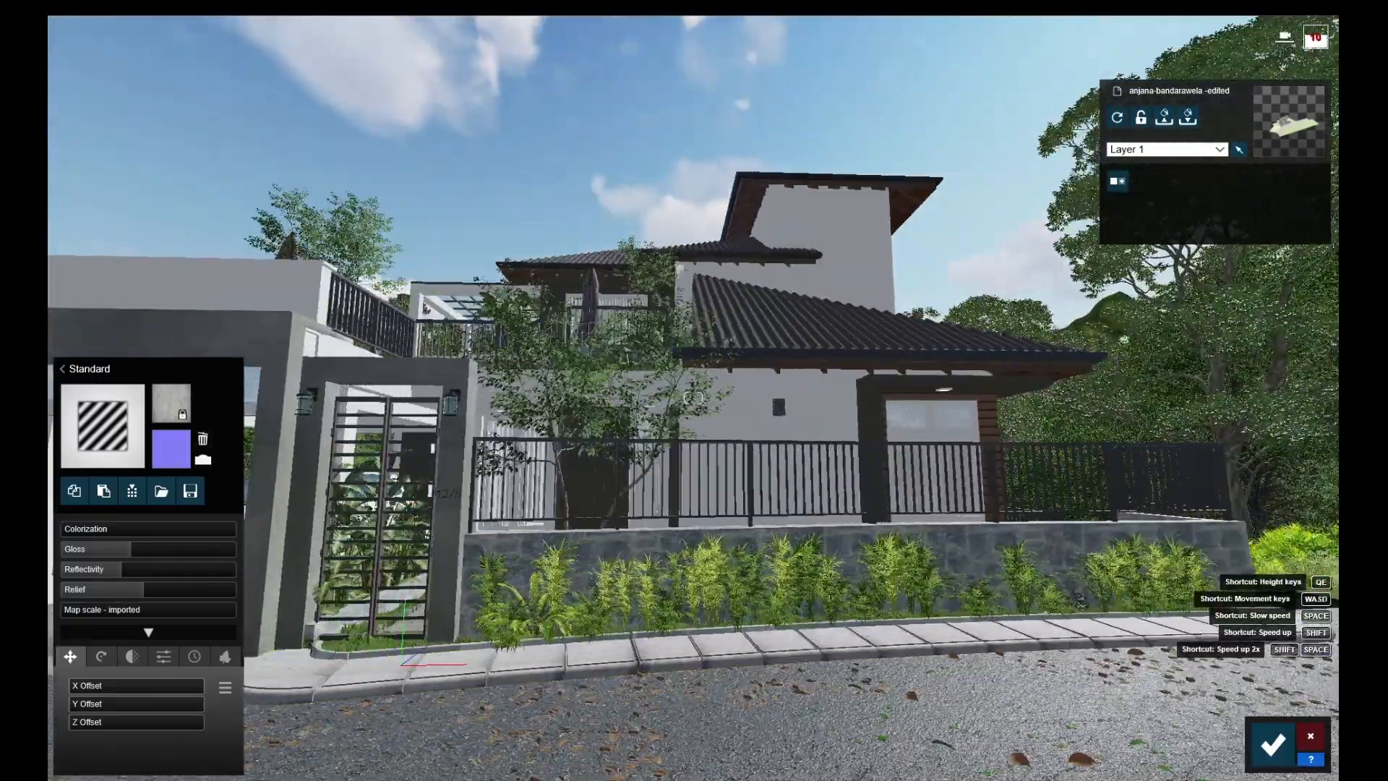
# Step: Examine the roofs, upper terrace and front facade of the house from a raised viewpoint above the road
pyautogui.press('e')
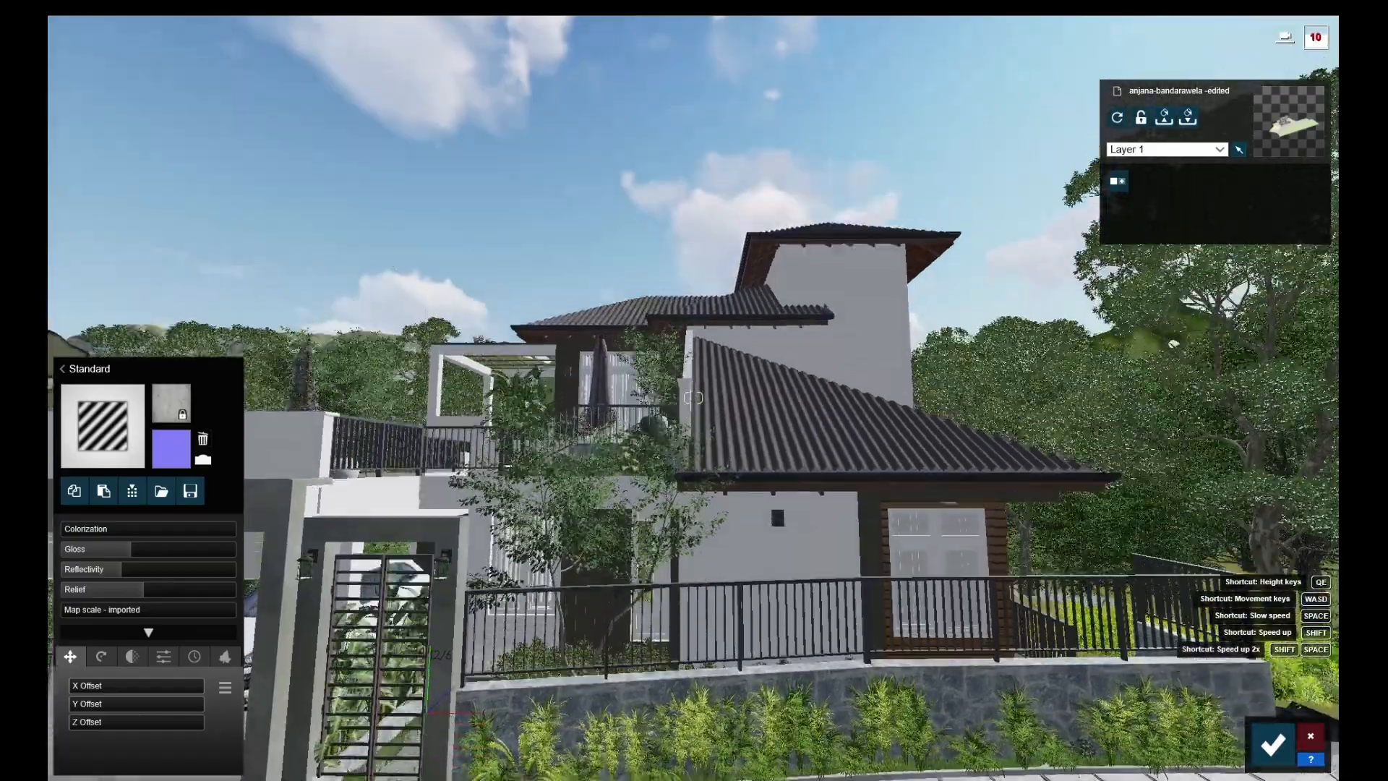
pyautogui.press('q')
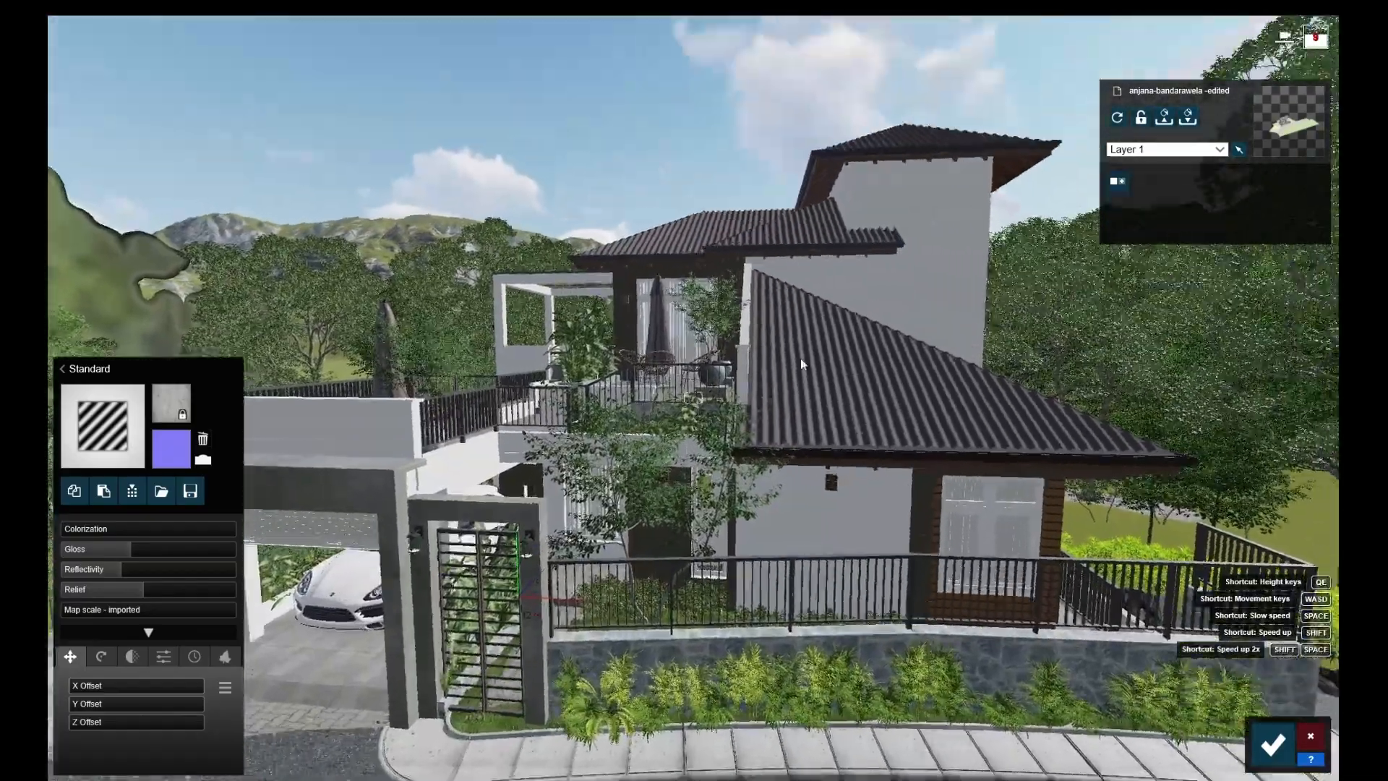
pyautogui.moveTo(800, 361); pyautogui.dragTo(806, 329, button='right')
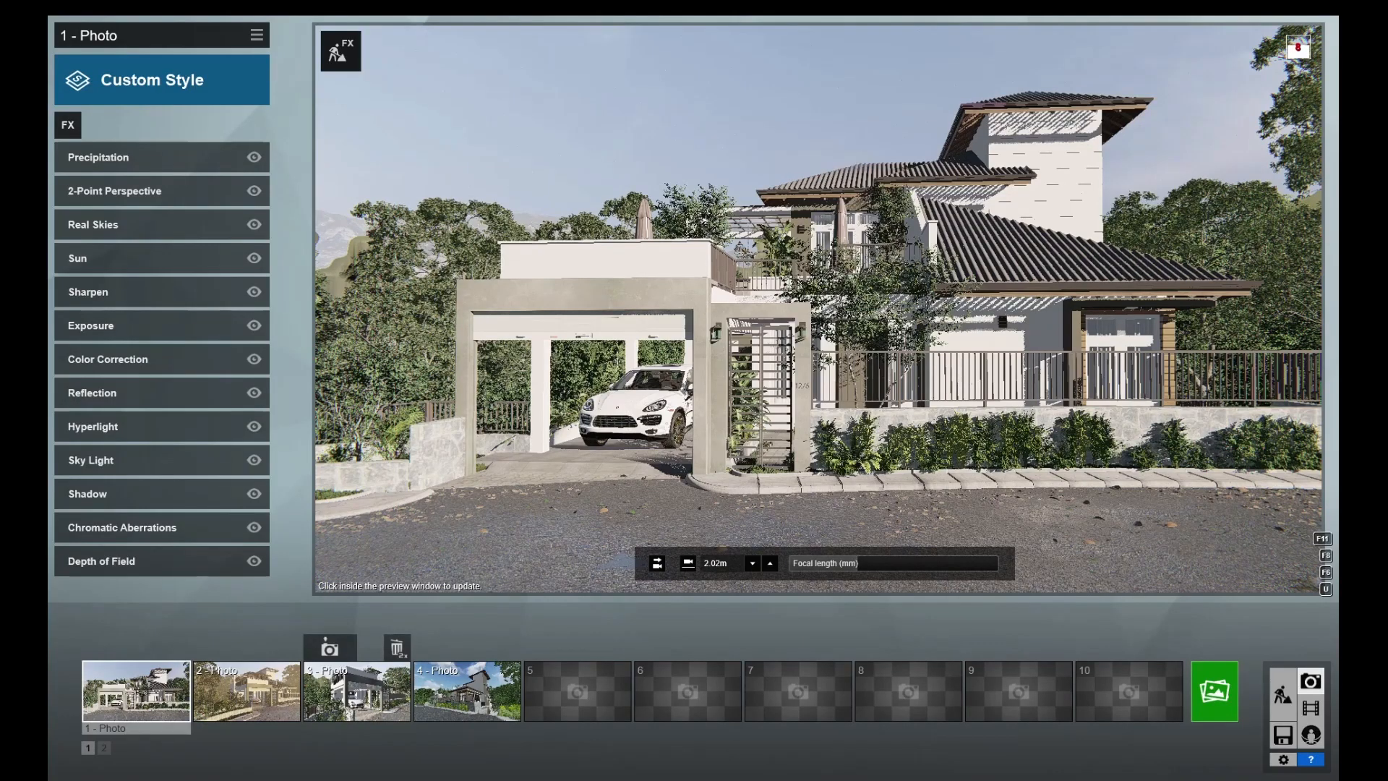
pyautogui.moveTo(818, 309); pyautogui.dragTo(840, 292, button='right')
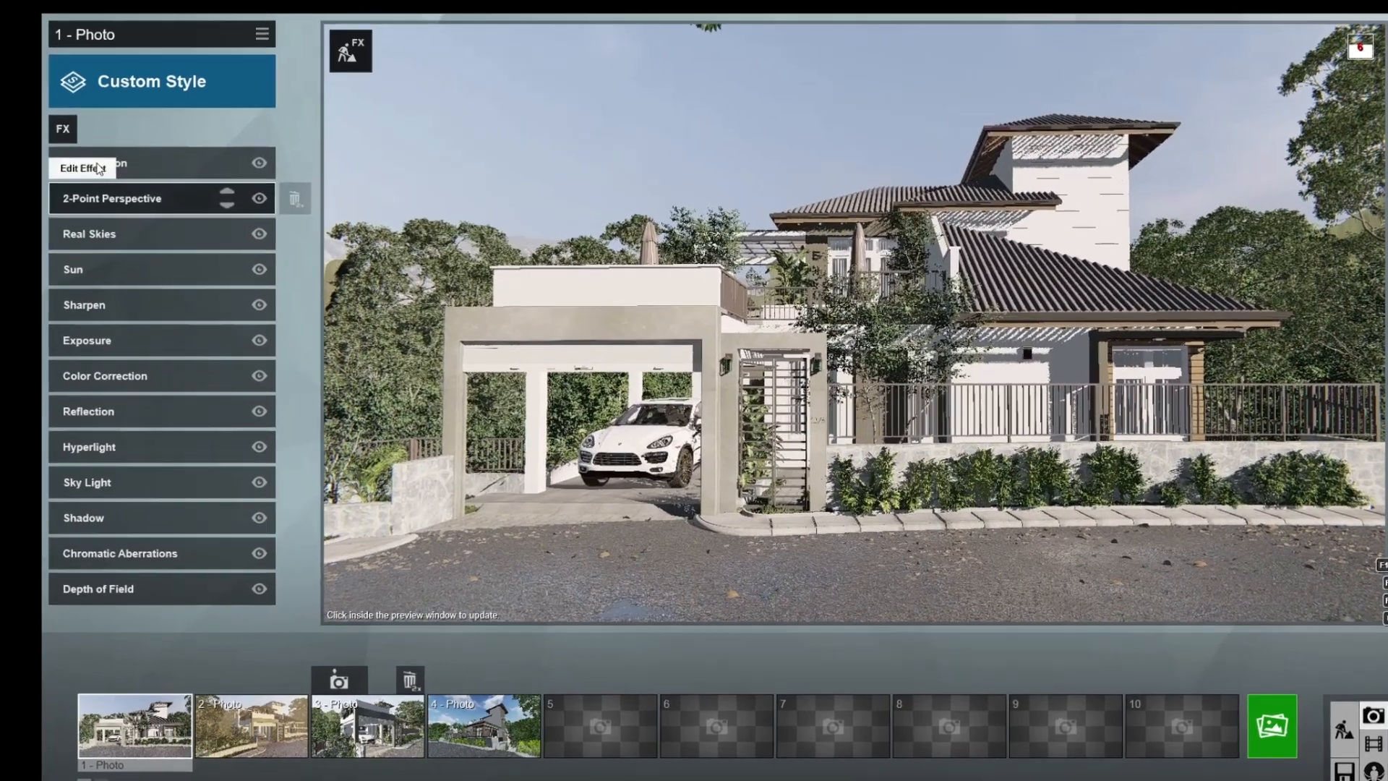
# Step: Set the precipitation phase to 0.5 in photo 1's Precipitation effect to wet the road
pyautogui.click(99, 166)
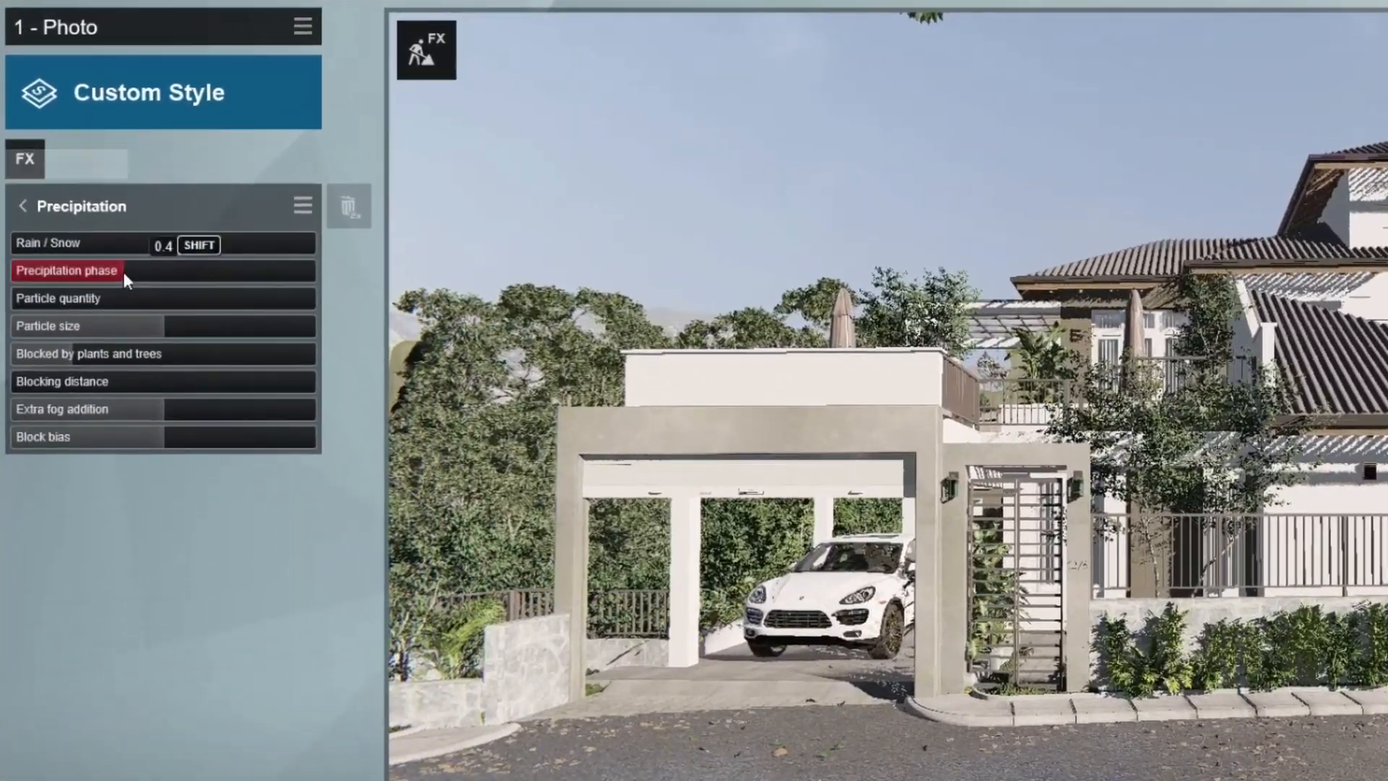
pyautogui.moveTo(123, 272)
pyautogui.mouseDown()
pyautogui.moveTo(154, 271)
pyautogui.moveTo(107, 274)
pyautogui.moveTo(150, 274)
pyautogui.mouseUp()
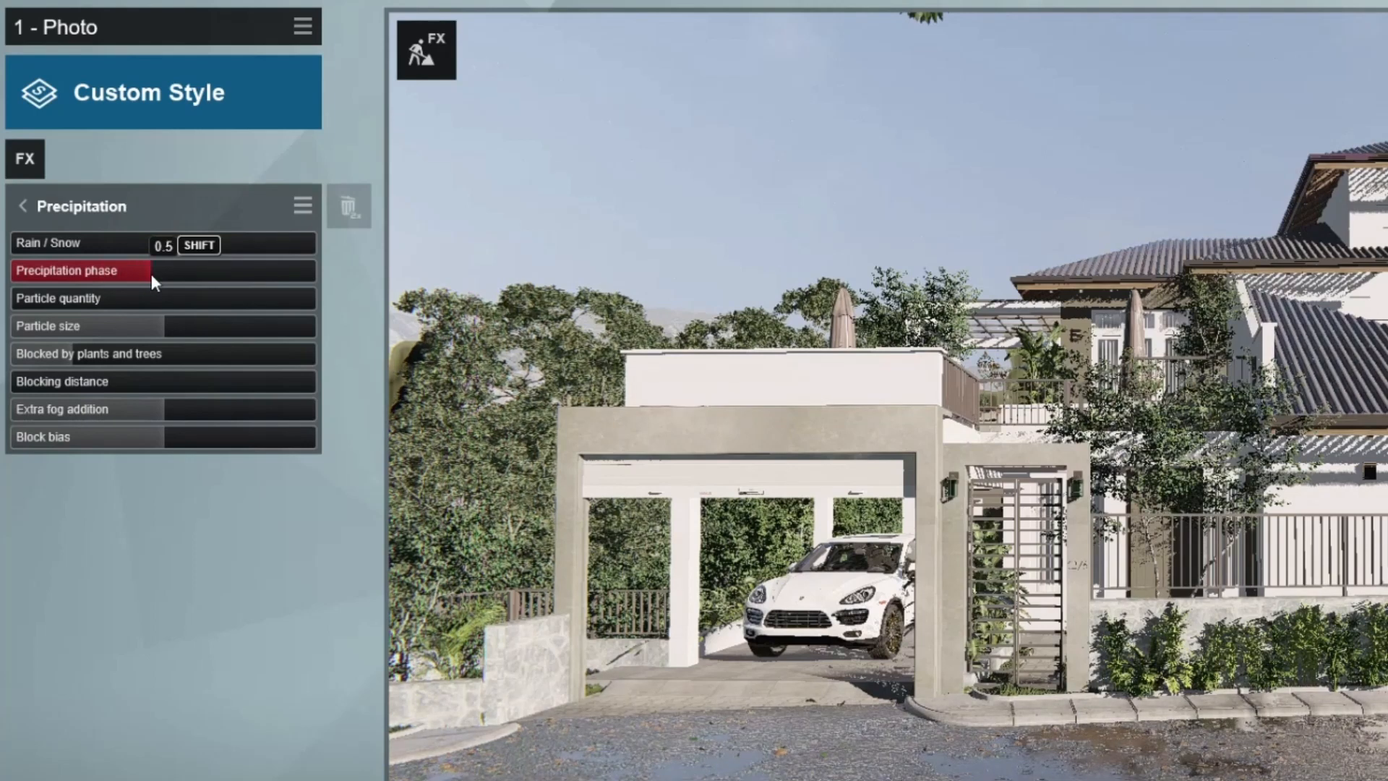
pyautogui.click(21, 208)
# Step: Set the 2-Point Perspective effect's amount to 1.0 for photo 1
pyautogui.click(88, 259)
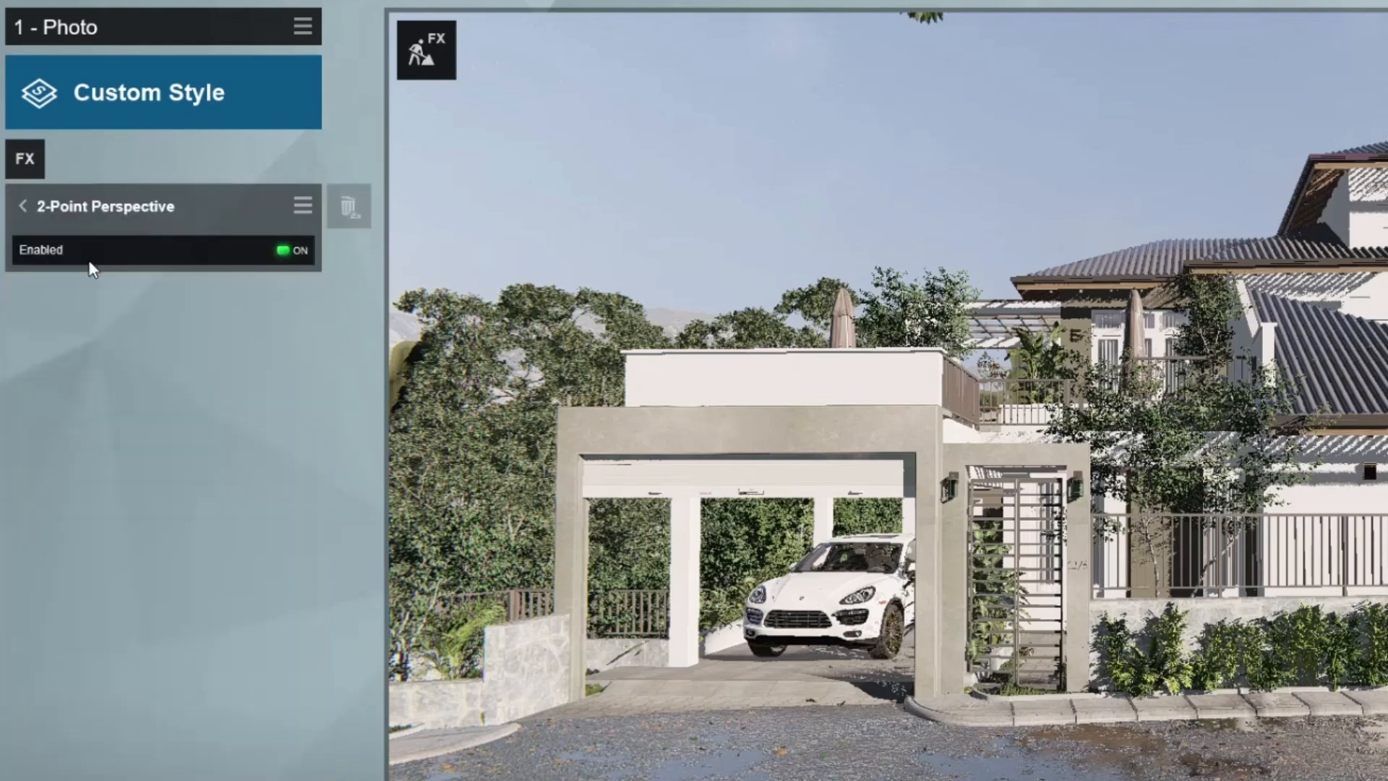
pyautogui.moveTo(230, 290); pyautogui.dragTo(61, 297)
pyautogui.moveTo(245, 285); pyautogui.dragTo(327, 284)
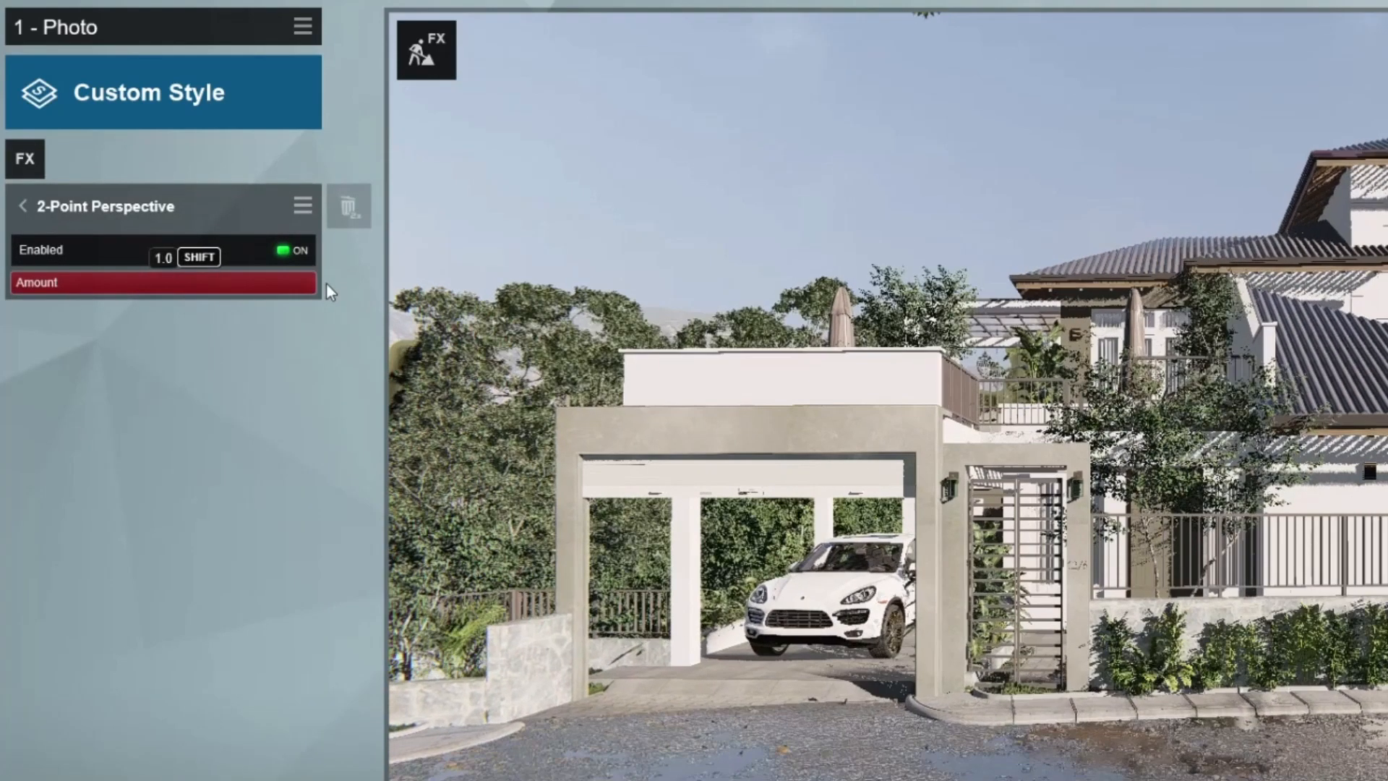
pyautogui.click(23, 207)
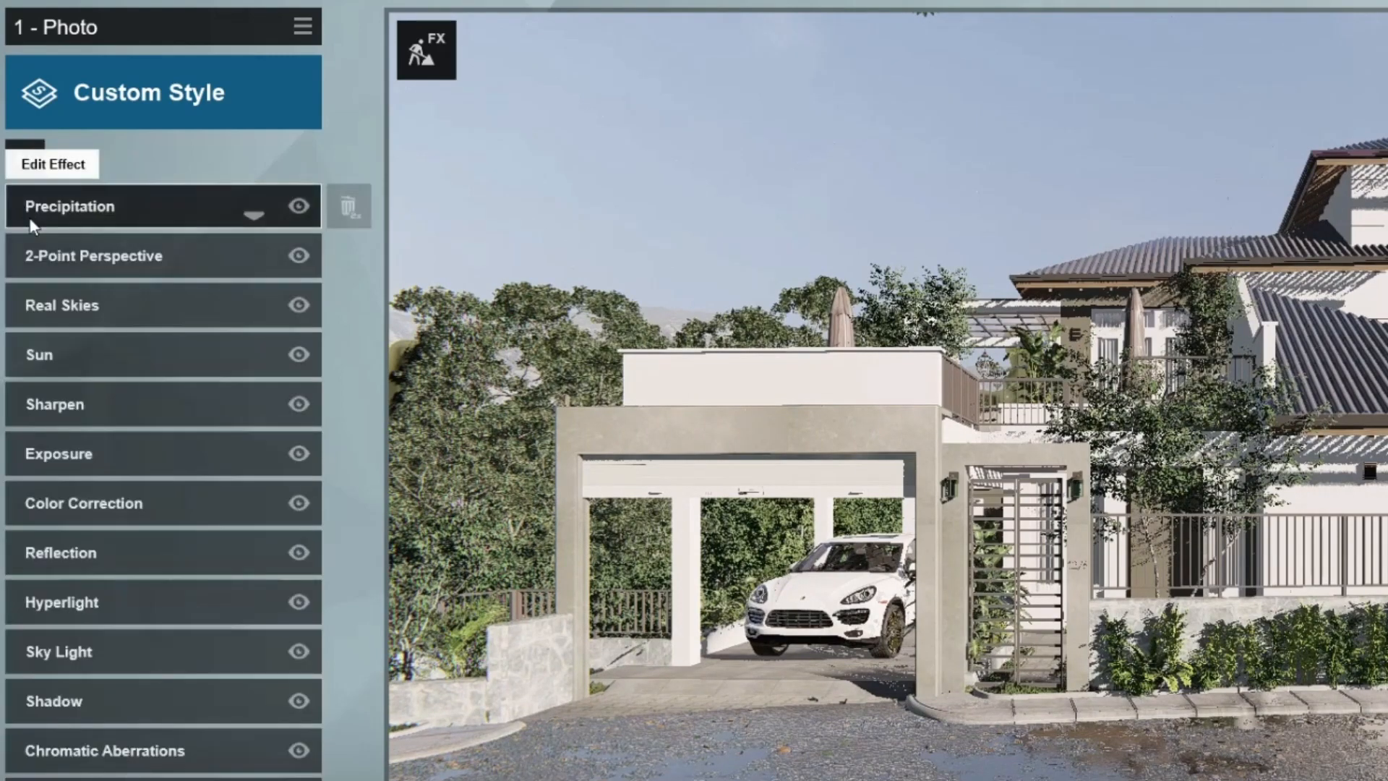
# Step: Inspect the Real Skies effect's sky and brightness settings and the Sun effect's height, heading and brightness
pyautogui.click(75, 301)
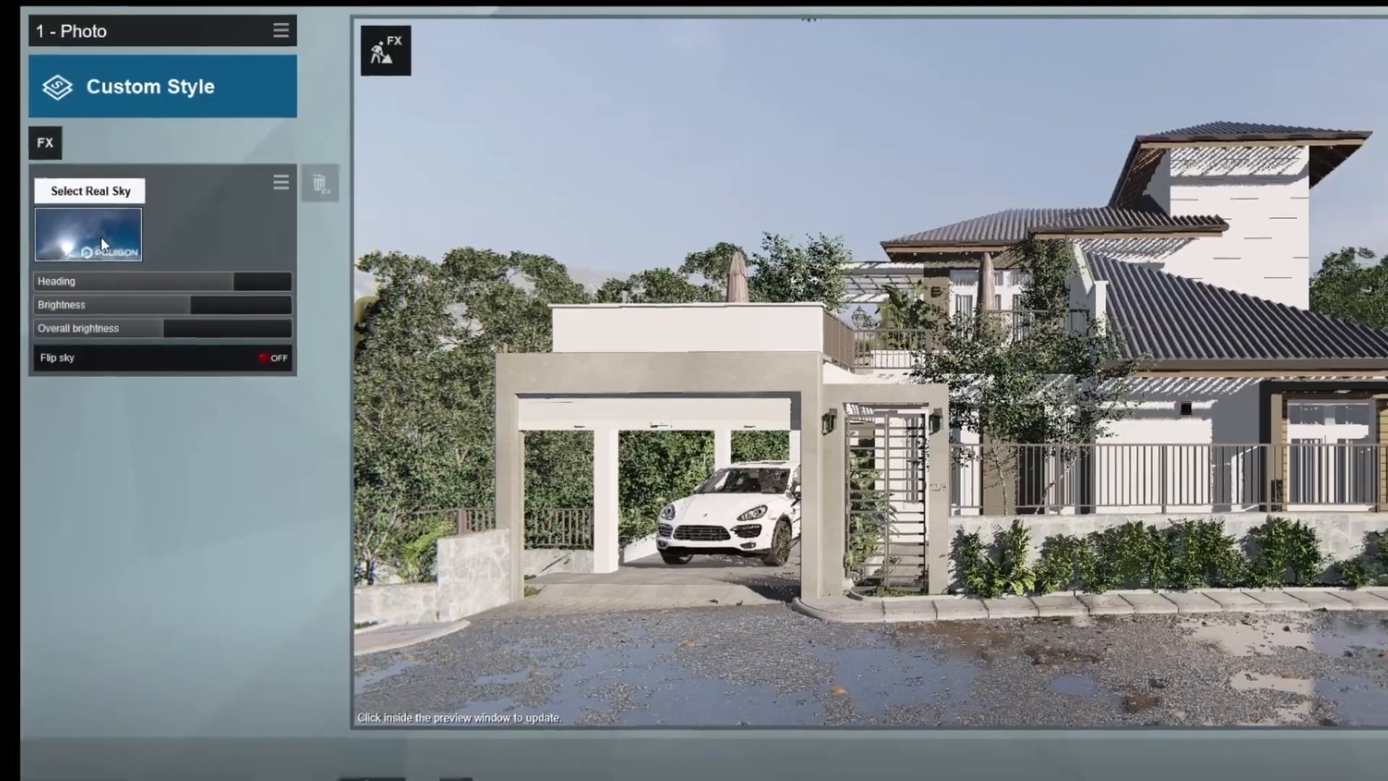
pyautogui.click(94, 267)
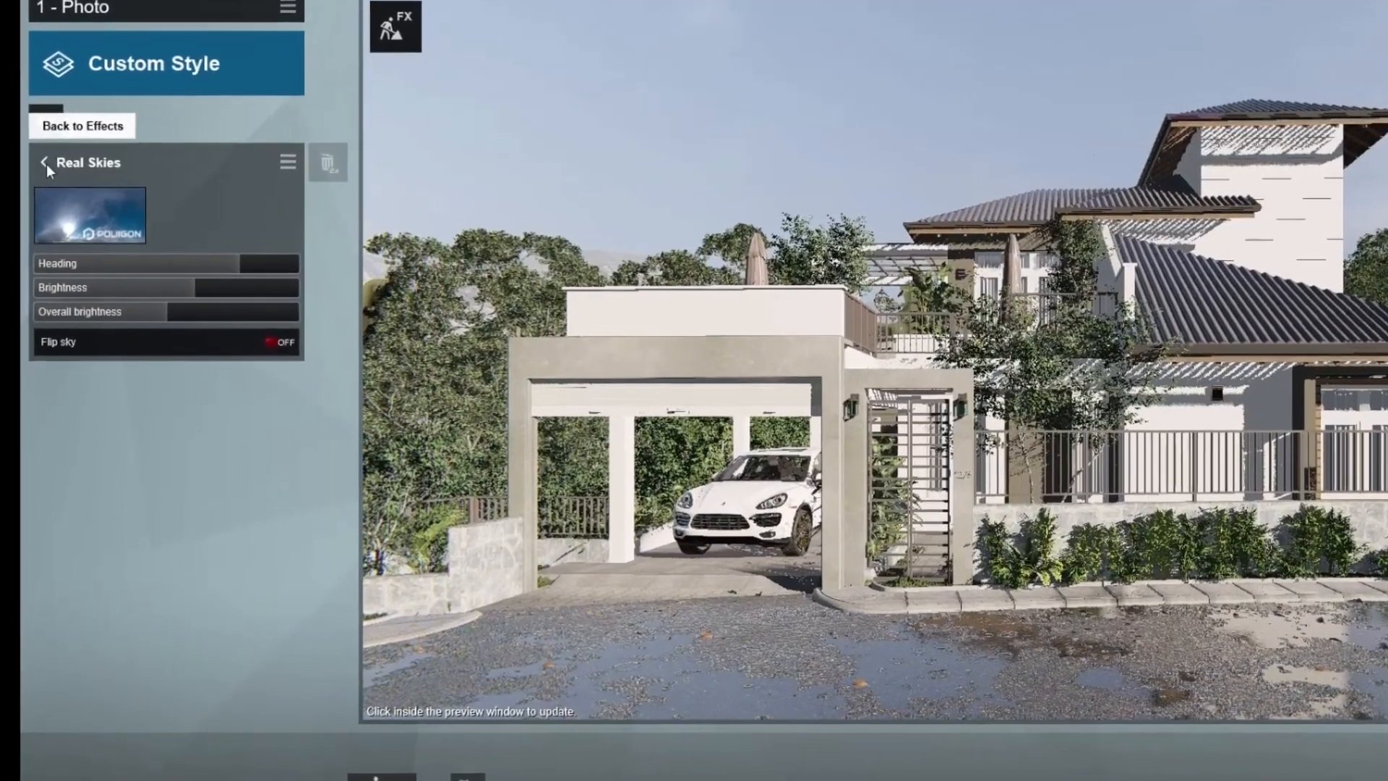
pyautogui.click(55, 165)
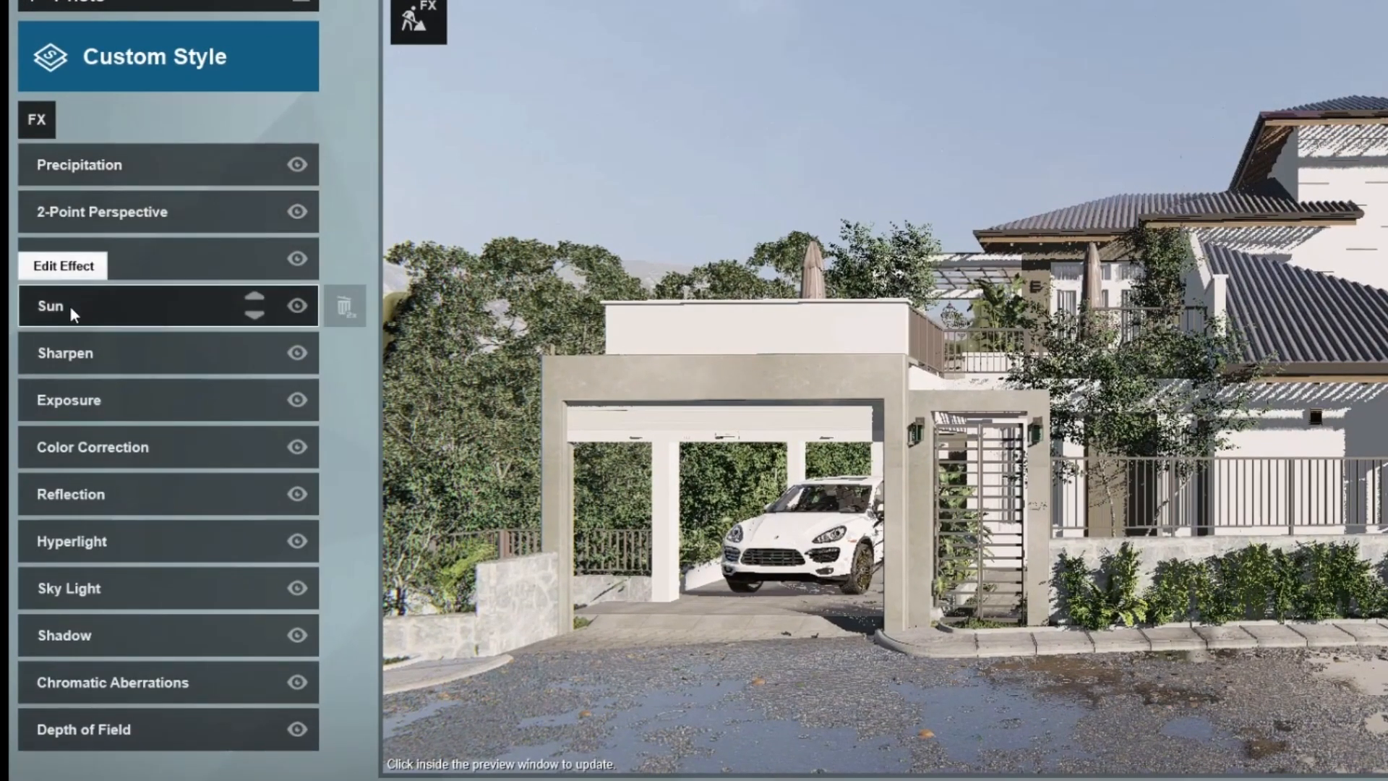
pyautogui.click(72, 309)
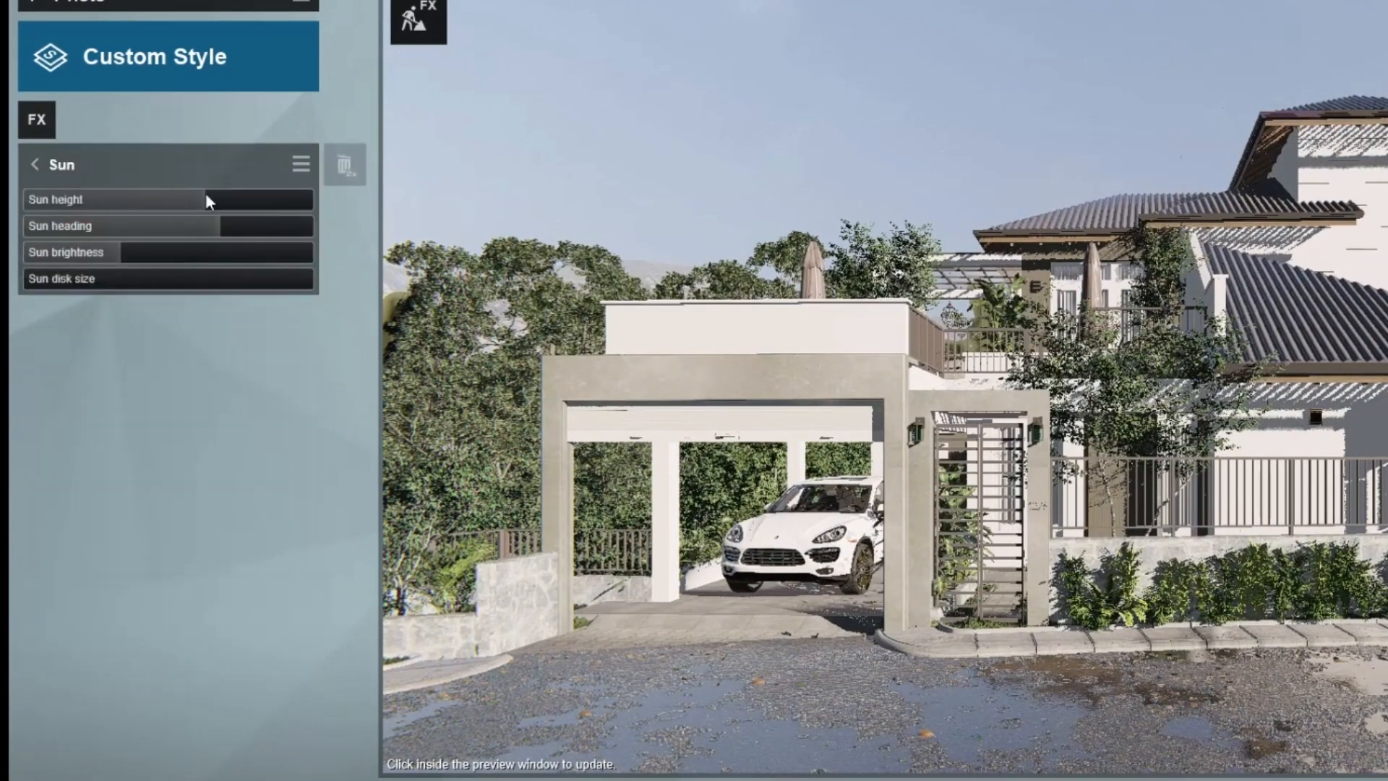
pyautogui.click(34, 163)
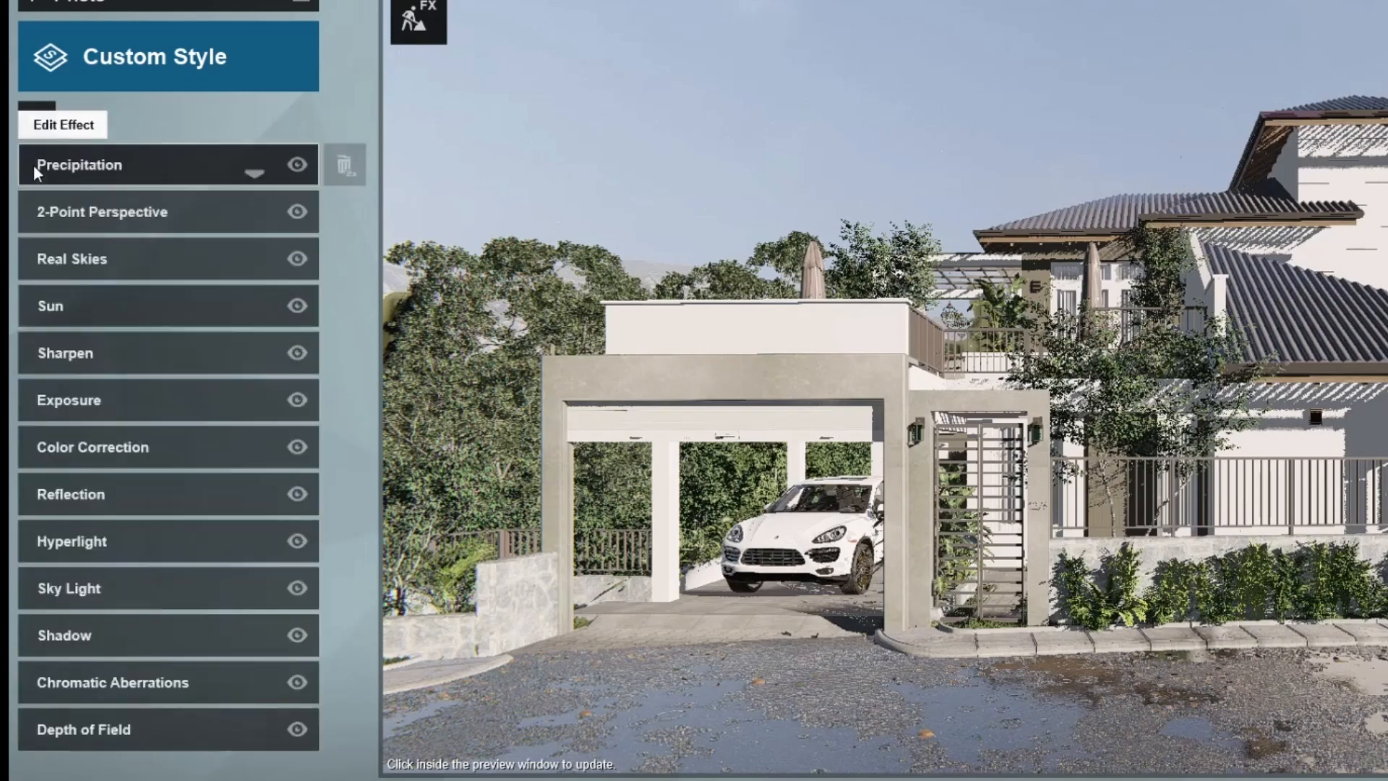
# Step: Inspect the Sharpen effect's intensity and the Exposure effect's value
pyautogui.click(67, 352)
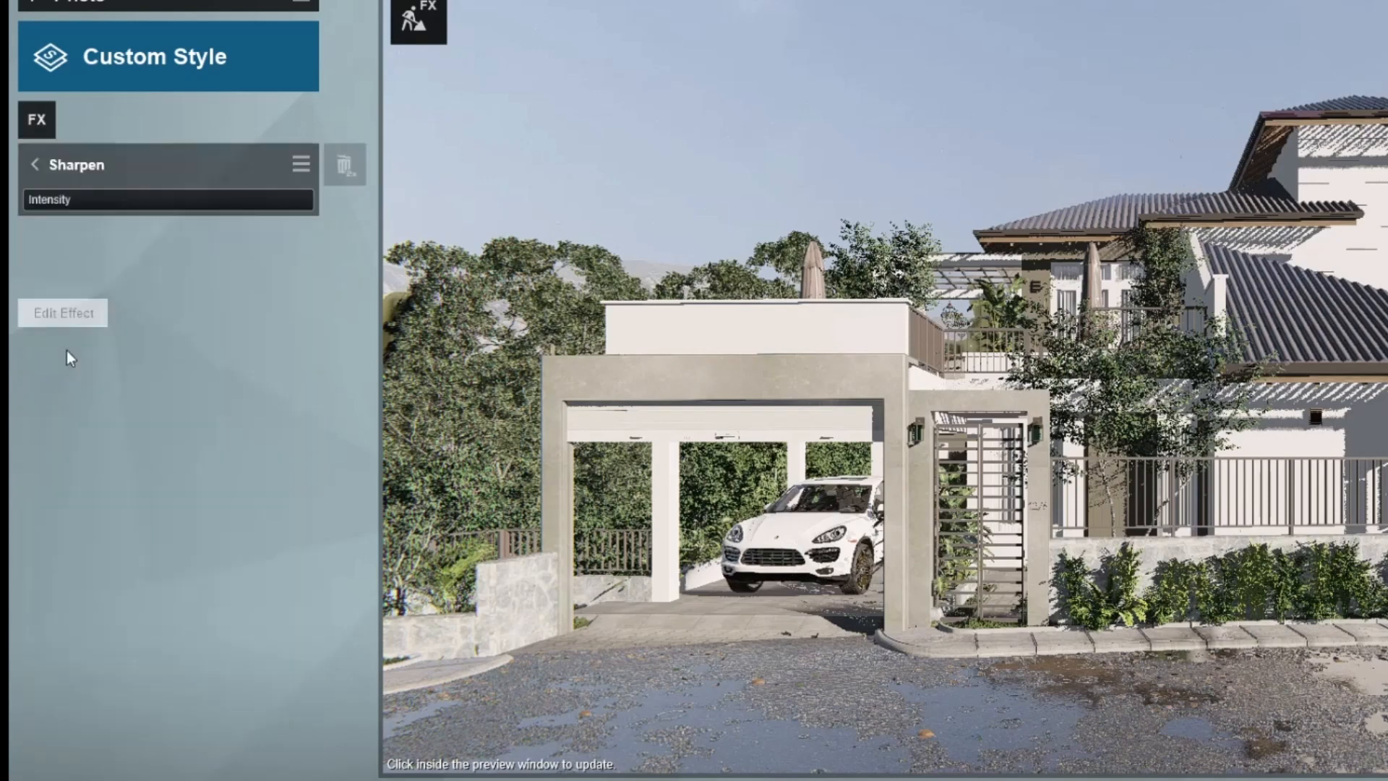
pyautogui.click(33, 163)
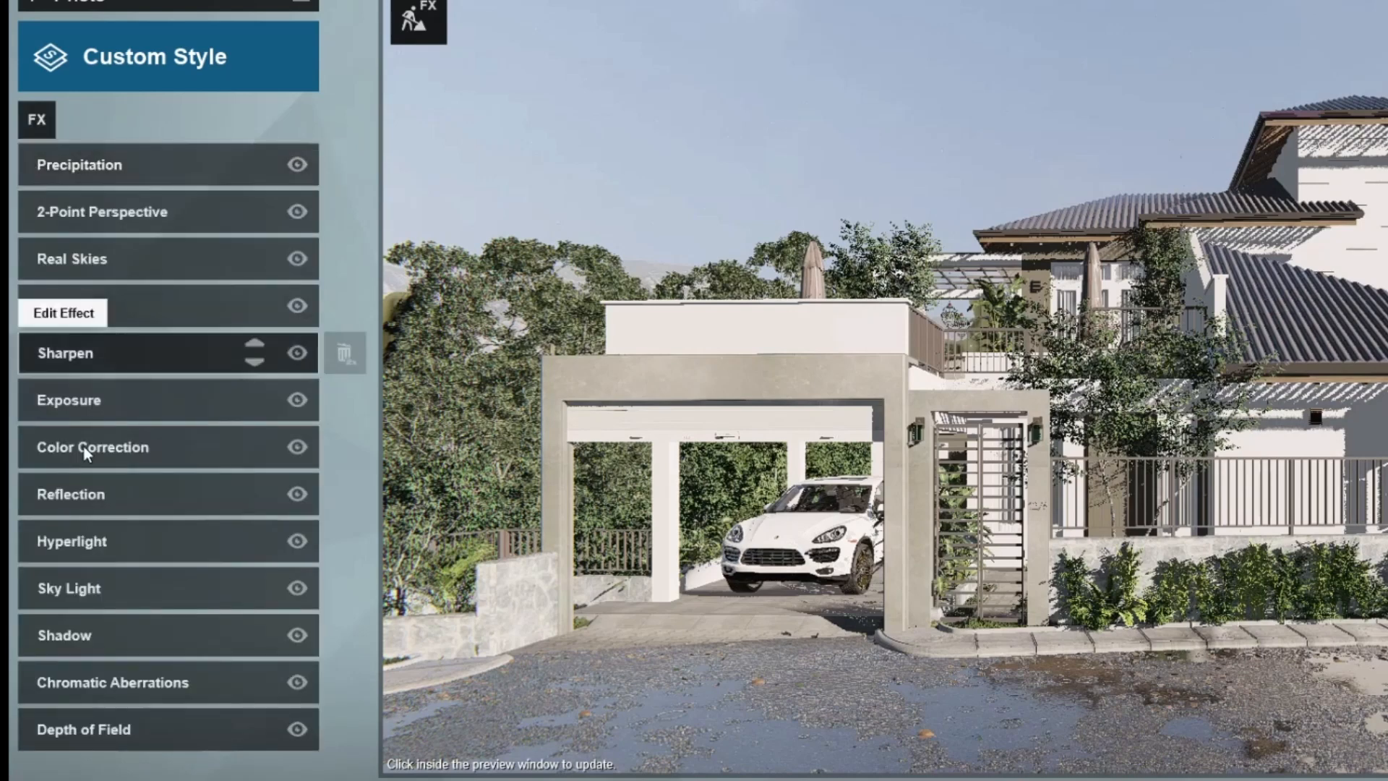
pyautogui.click(86, 403)
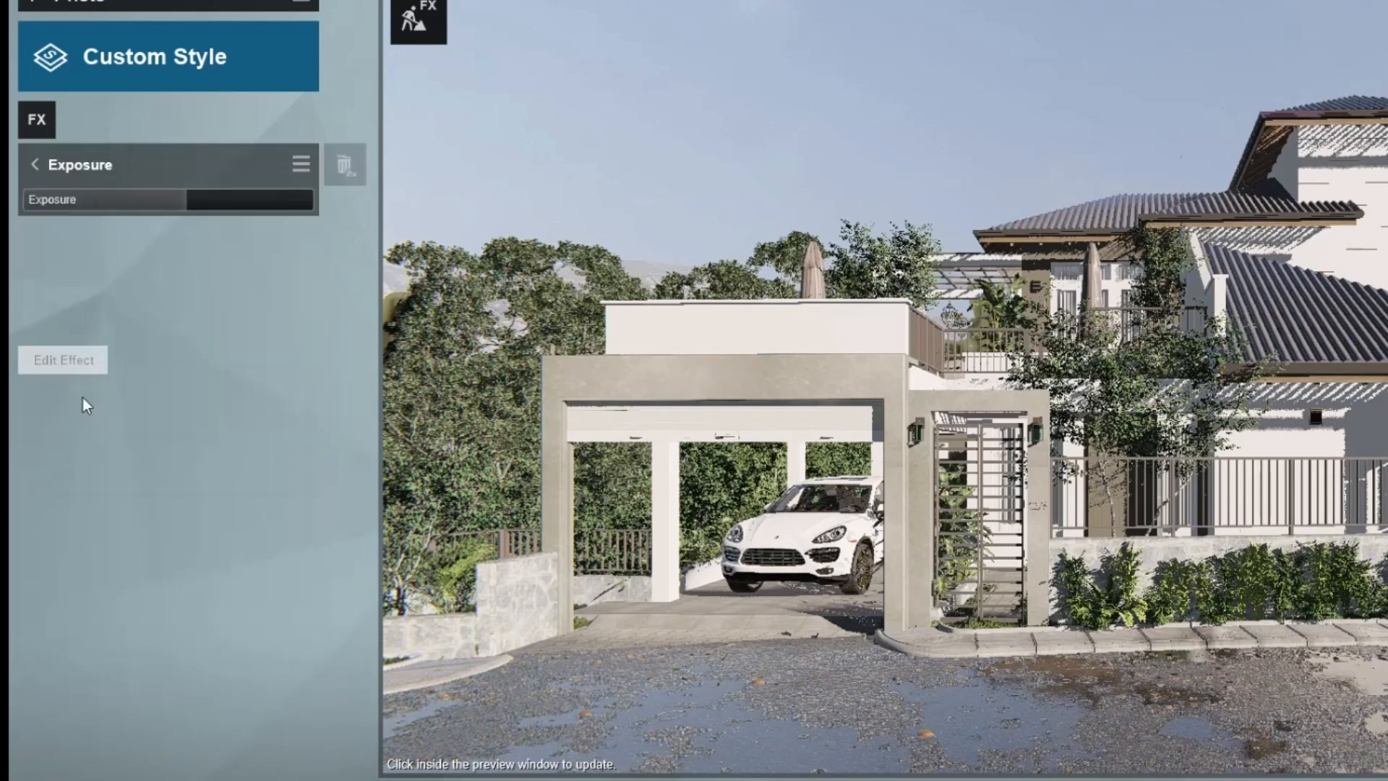
pyautogui.moveTo(185, 198)
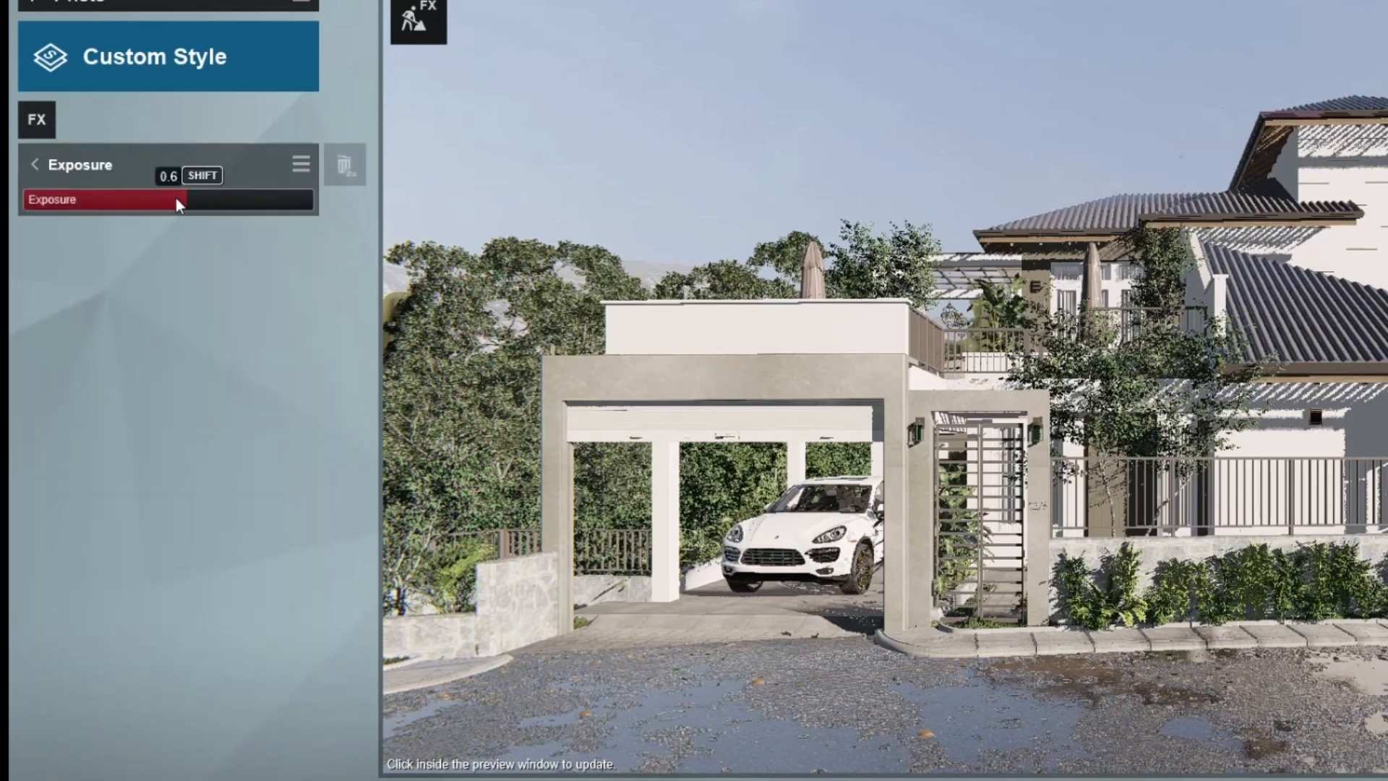
pyautogui.click(33, 163)
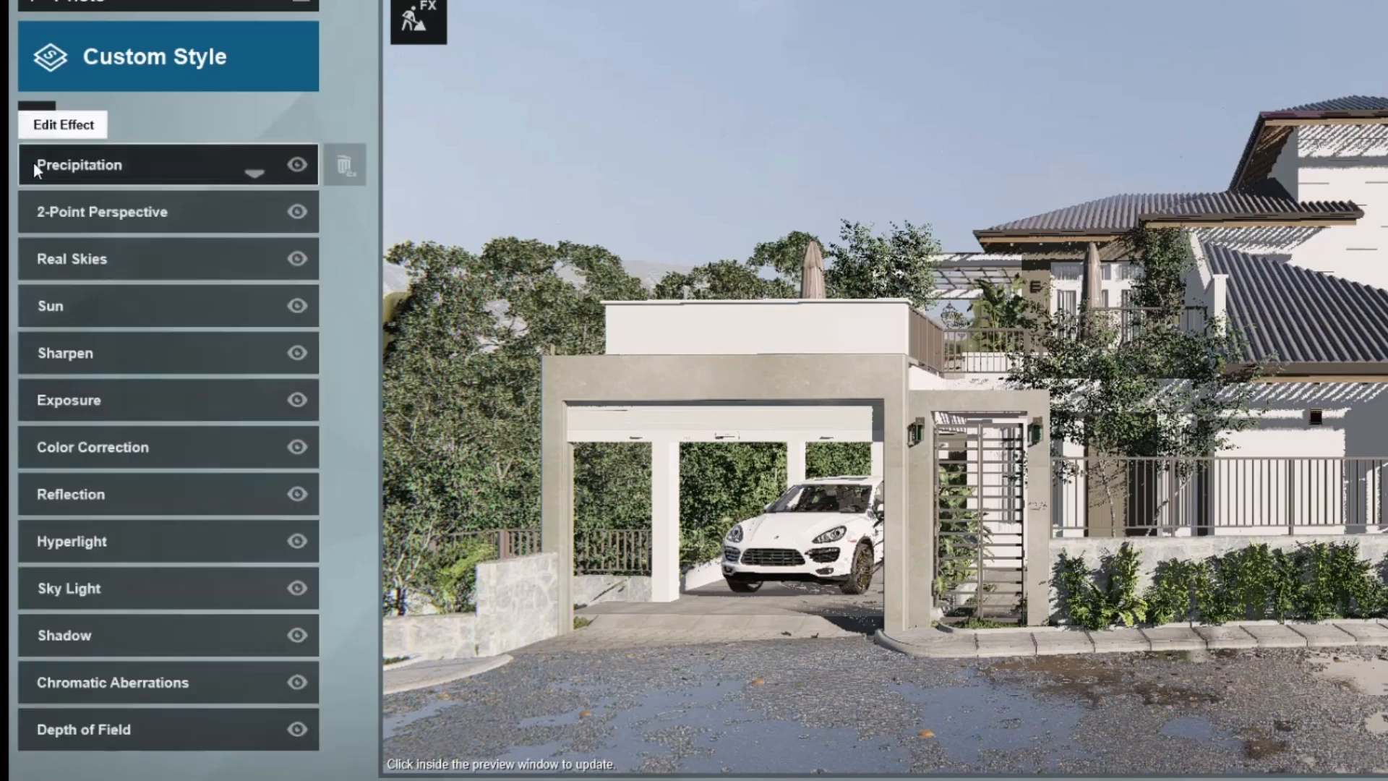
# Step: Inspect the Color Correction effect's settings from temperature and tint through saturation and gamma correction
pyautogui.click(81, 444)
pyautogui.moveTo(199, 199)
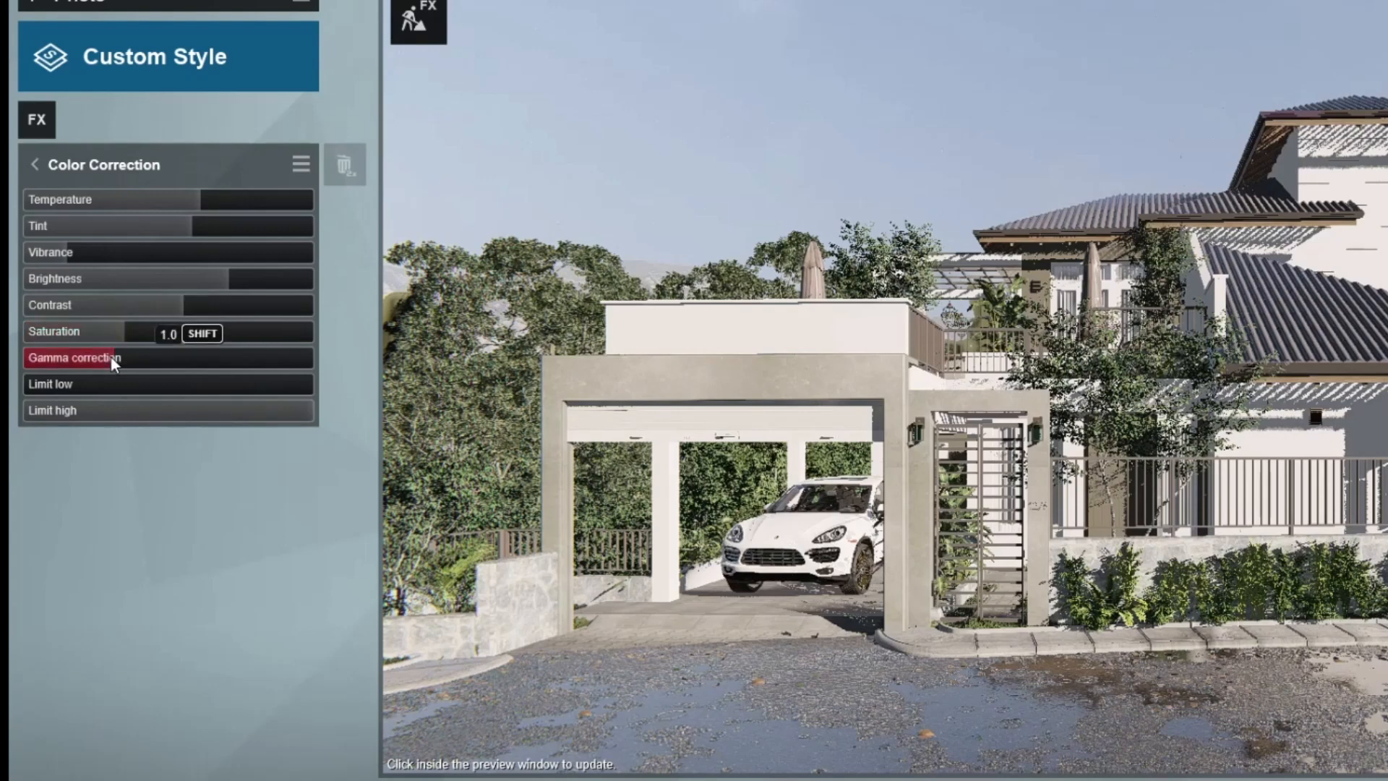
pyautogui.click(35, 164)
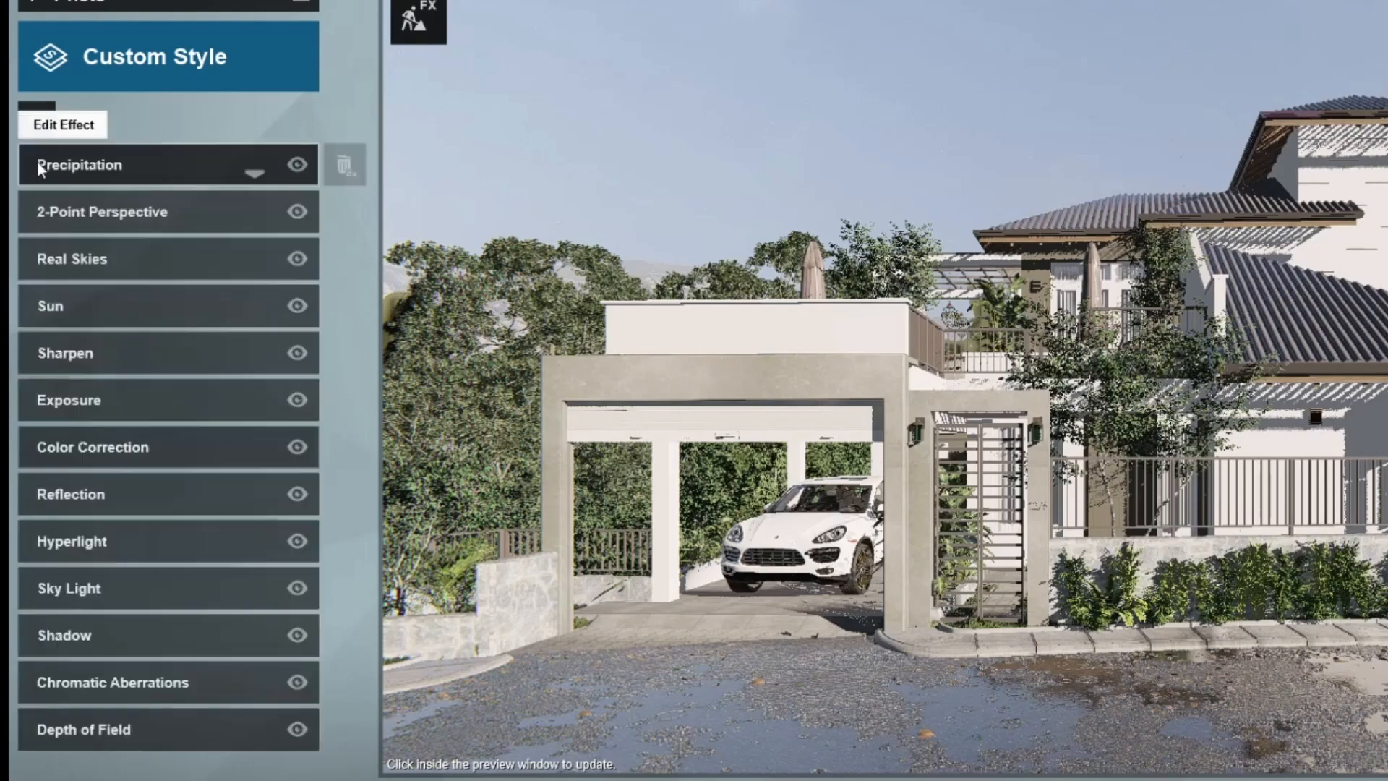
# Step: Open the Reflection effect's planes for editing and delete the existing planes numbered above 3
pyautogui.click(79, 495)
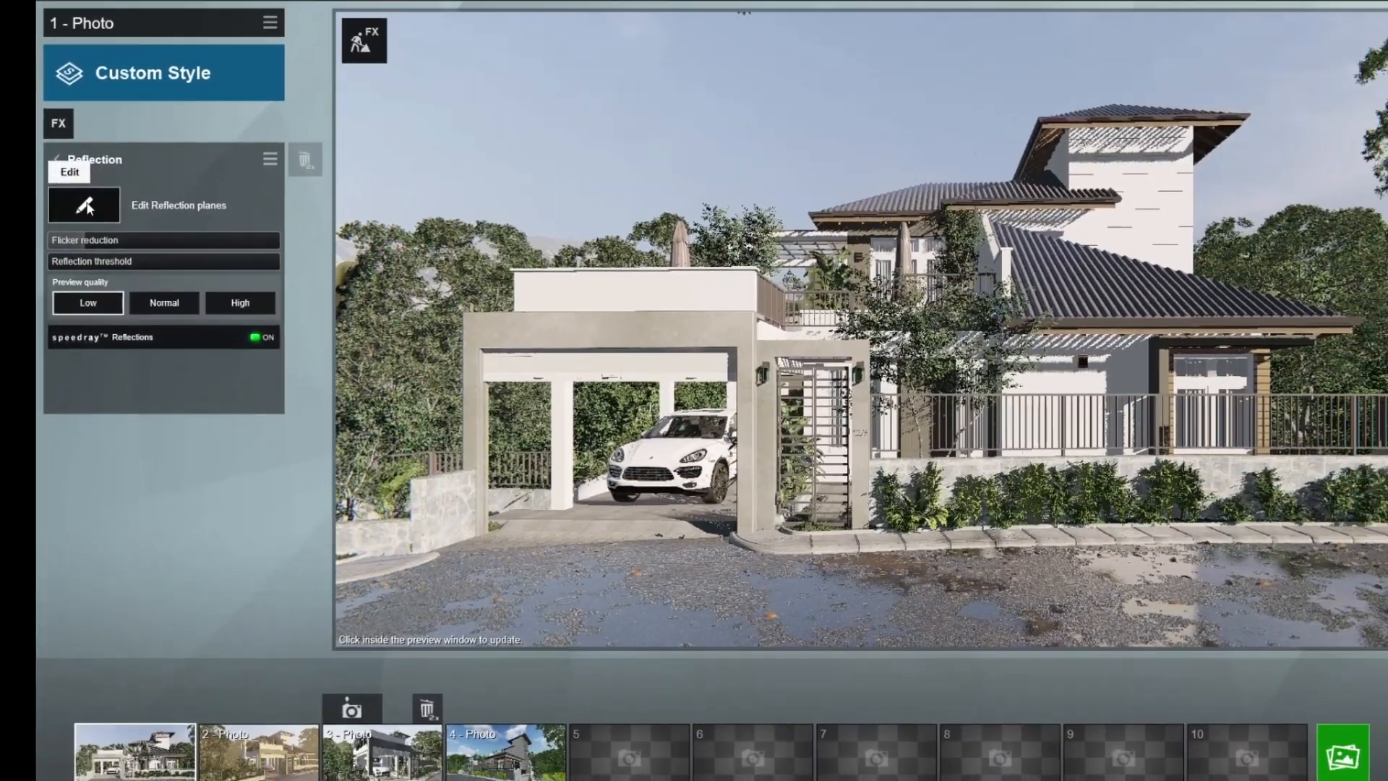
pyautogui.click(68, 220)
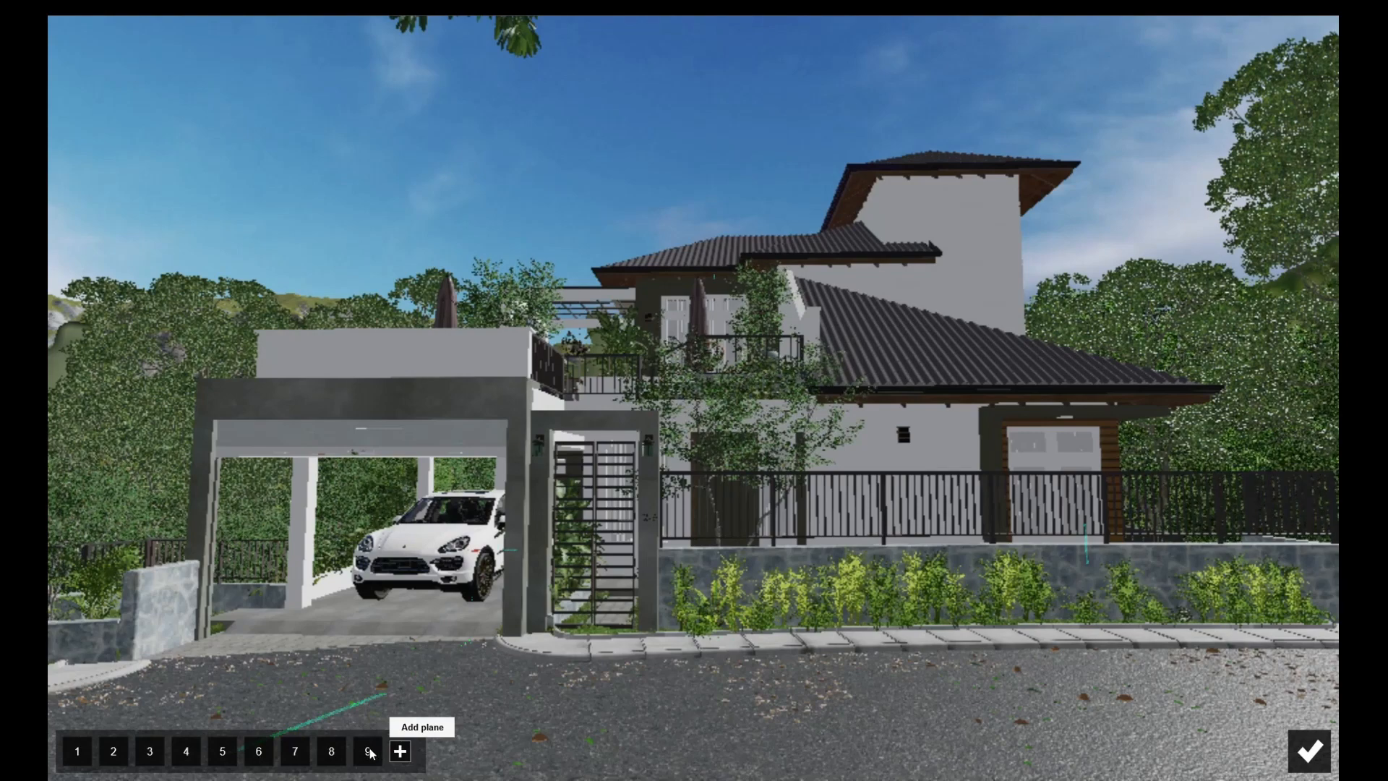
pyautogui.click(368, 751)
pyautogui.click(331, 751)
pyautogui.click(261, 751)
pyautogui.click(259, 752)
pyautogui.click(222, 752)
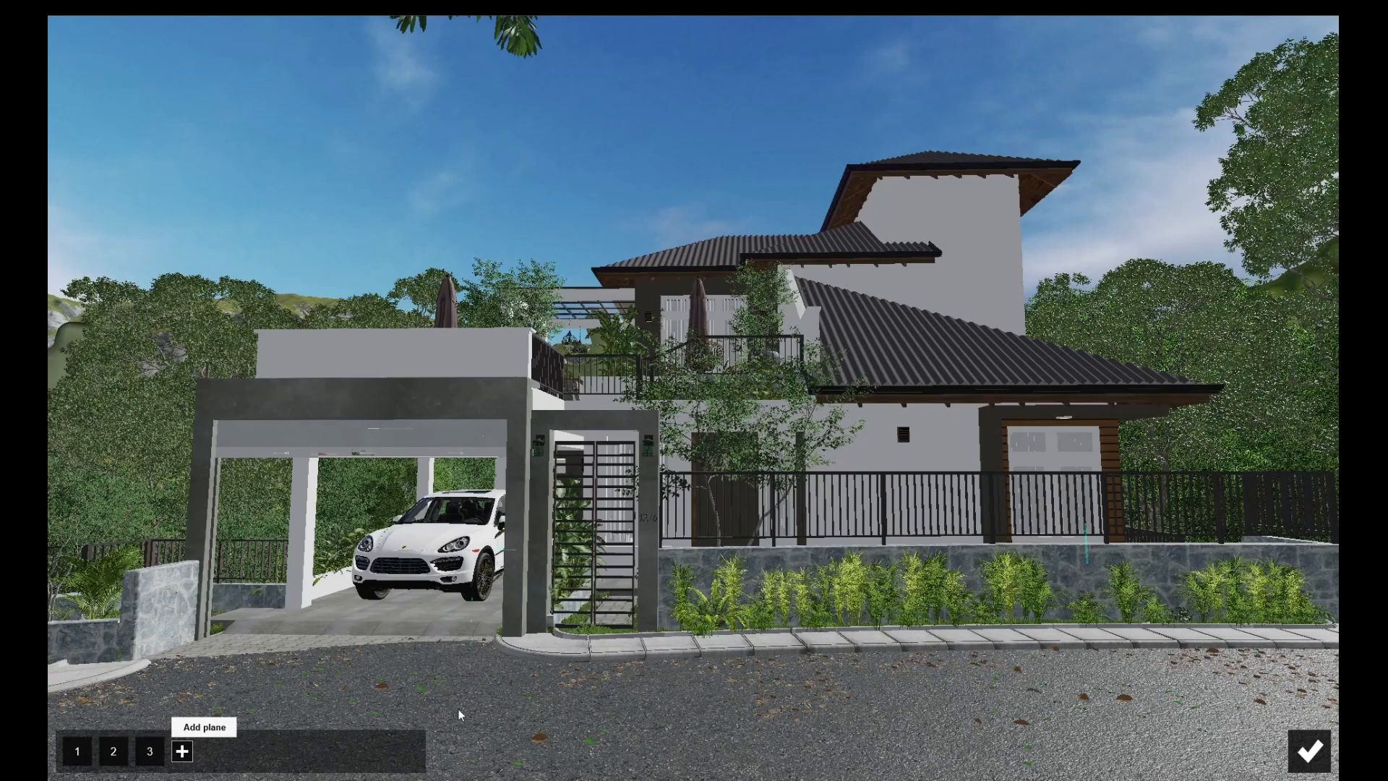
# Step: Add reflection planes on the road, the garage floor, the balcony's glass doors and the ground-floor window glass
pyautogui.click(348, 736)
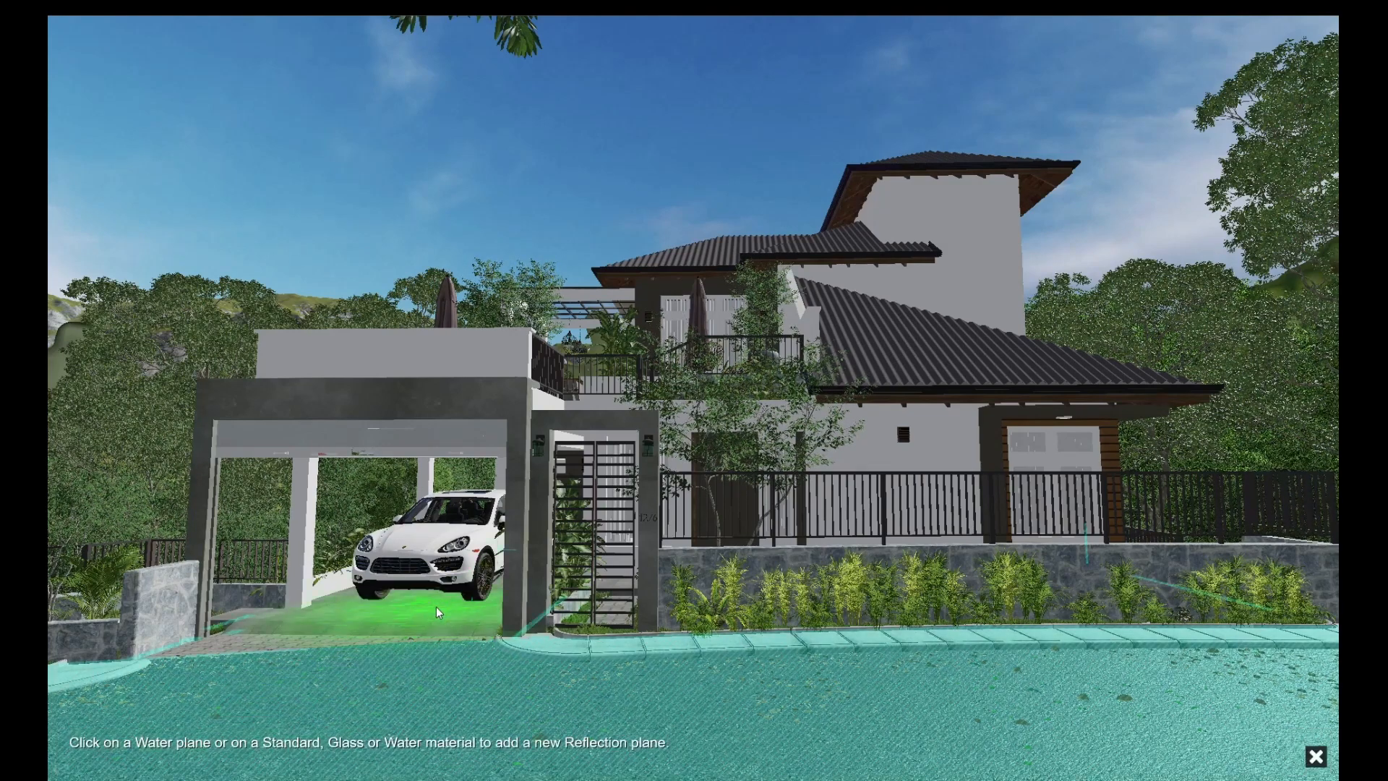
pyautogui.click(224, 760)
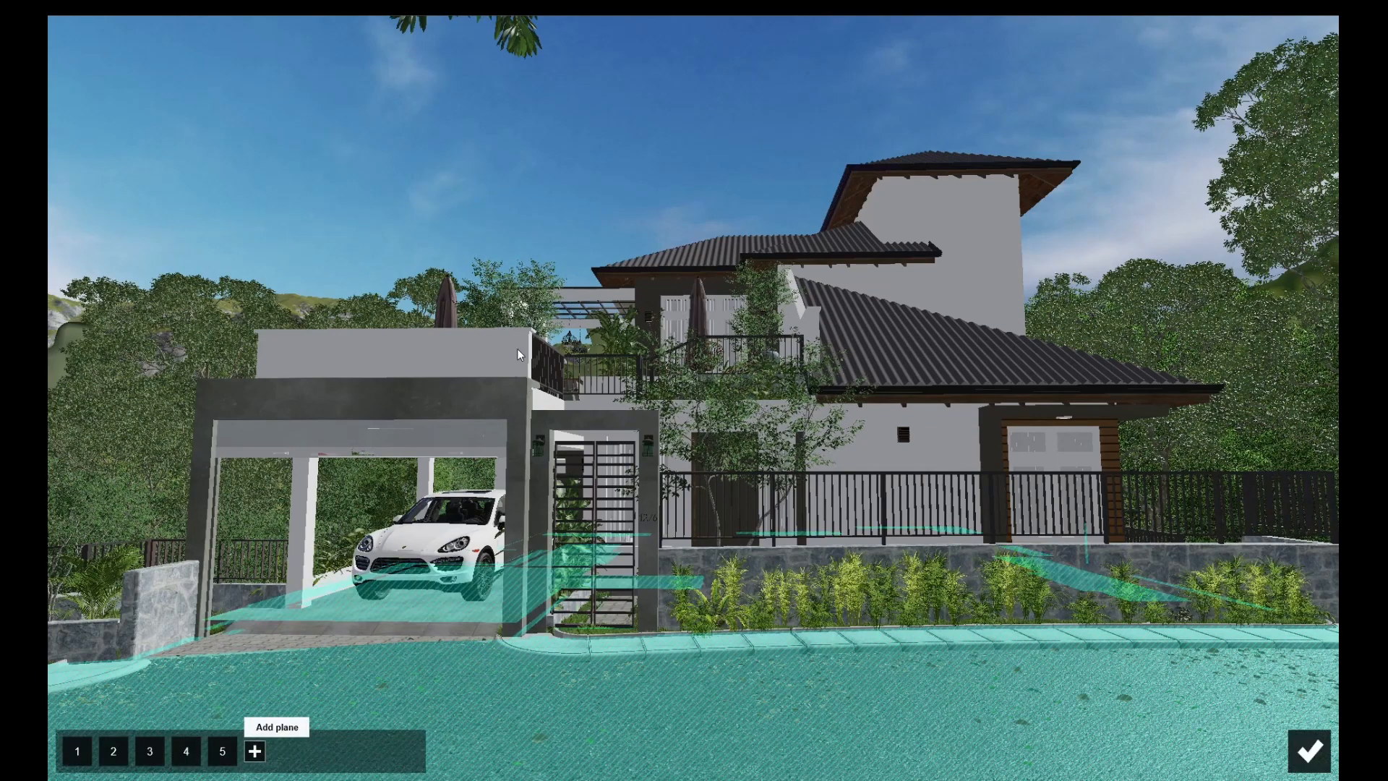
pyautogui.click(255, 752)
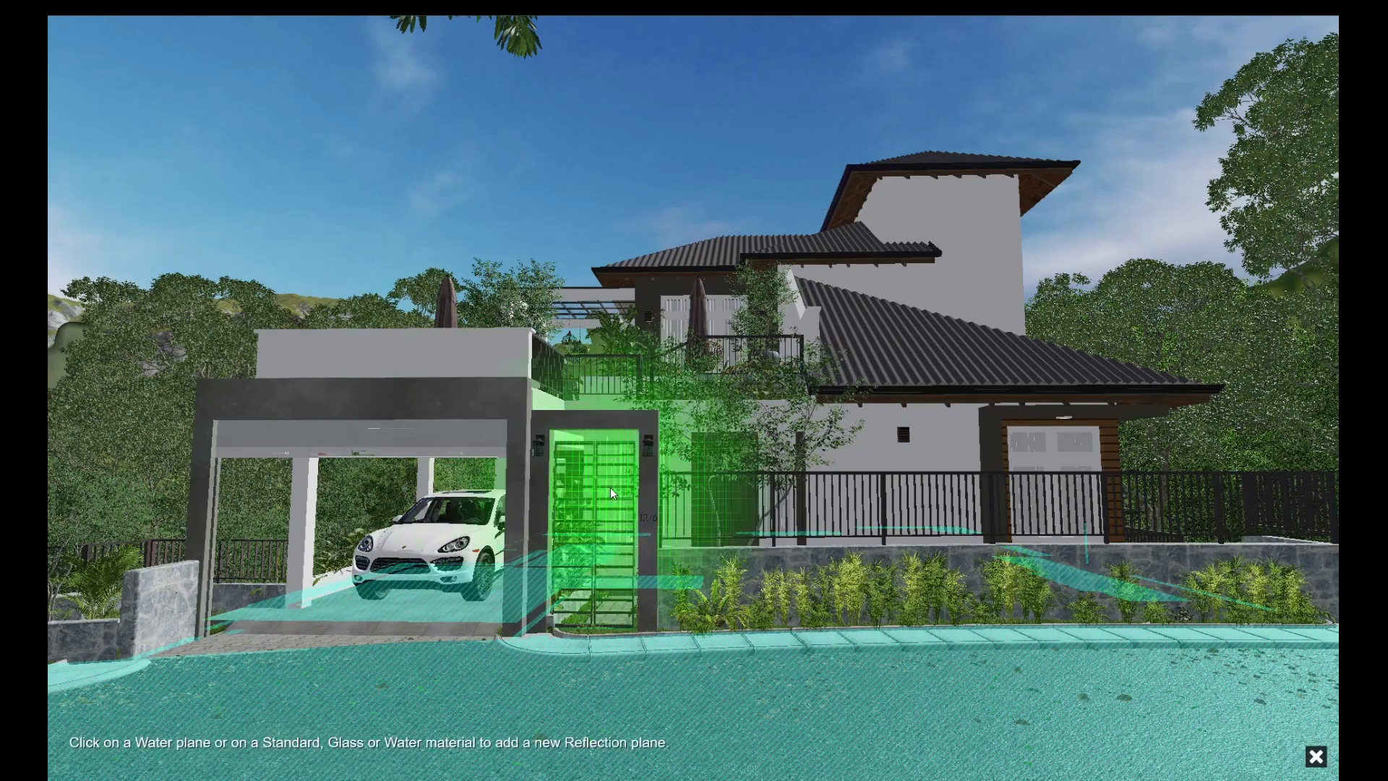
pyautogui.click(729, 334)
pyautogui.click(288, 751)
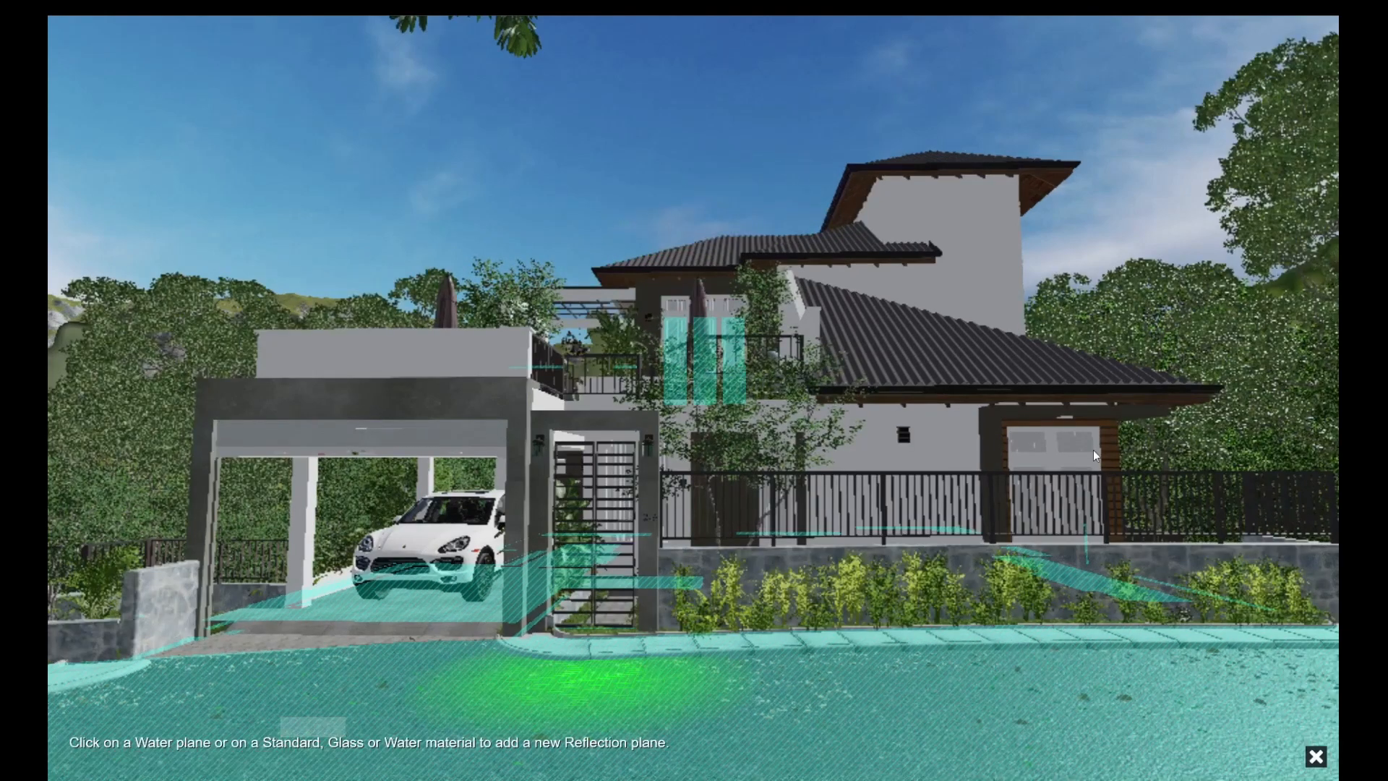
pyautogui.click(1084, 445)
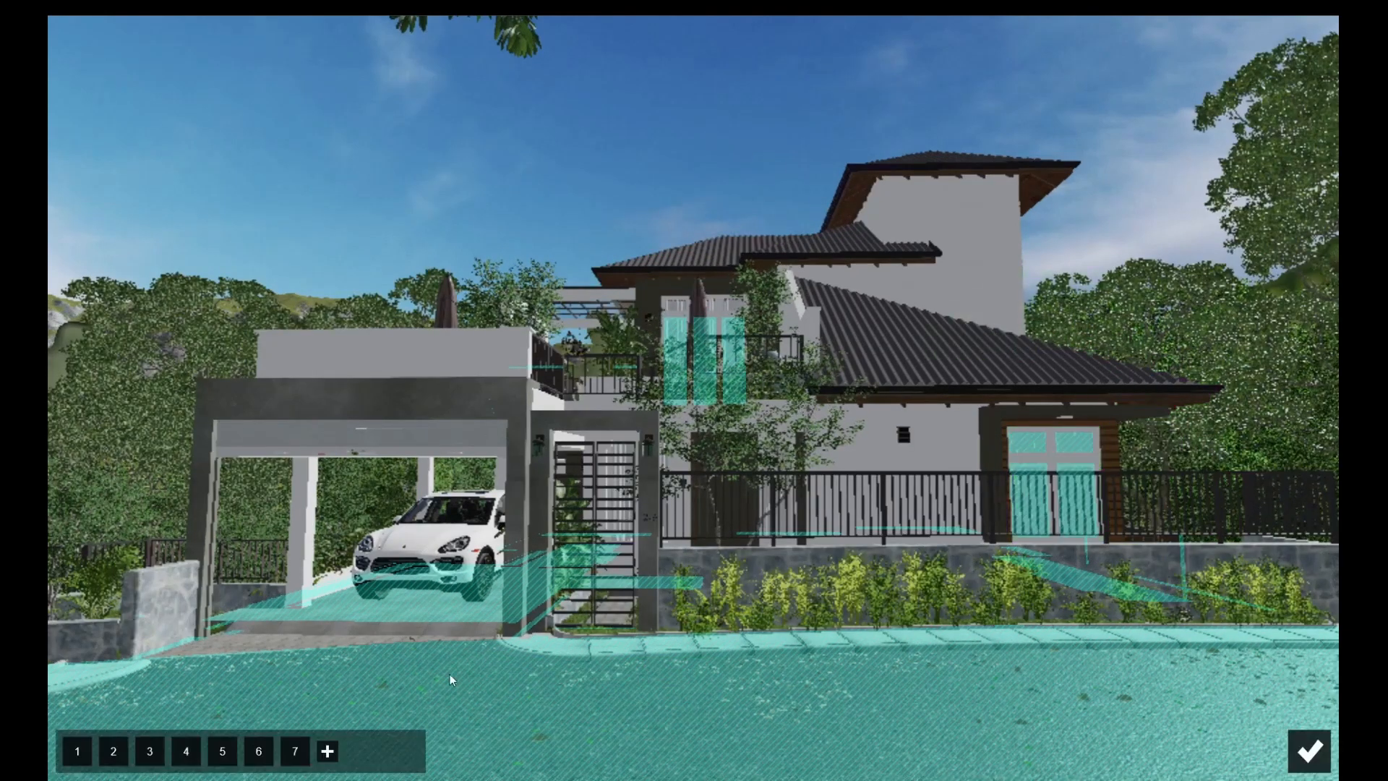
# Step: Add a reflection plane on the garage's front frame and save the reflection planes
pyautogui.click(326, 750)
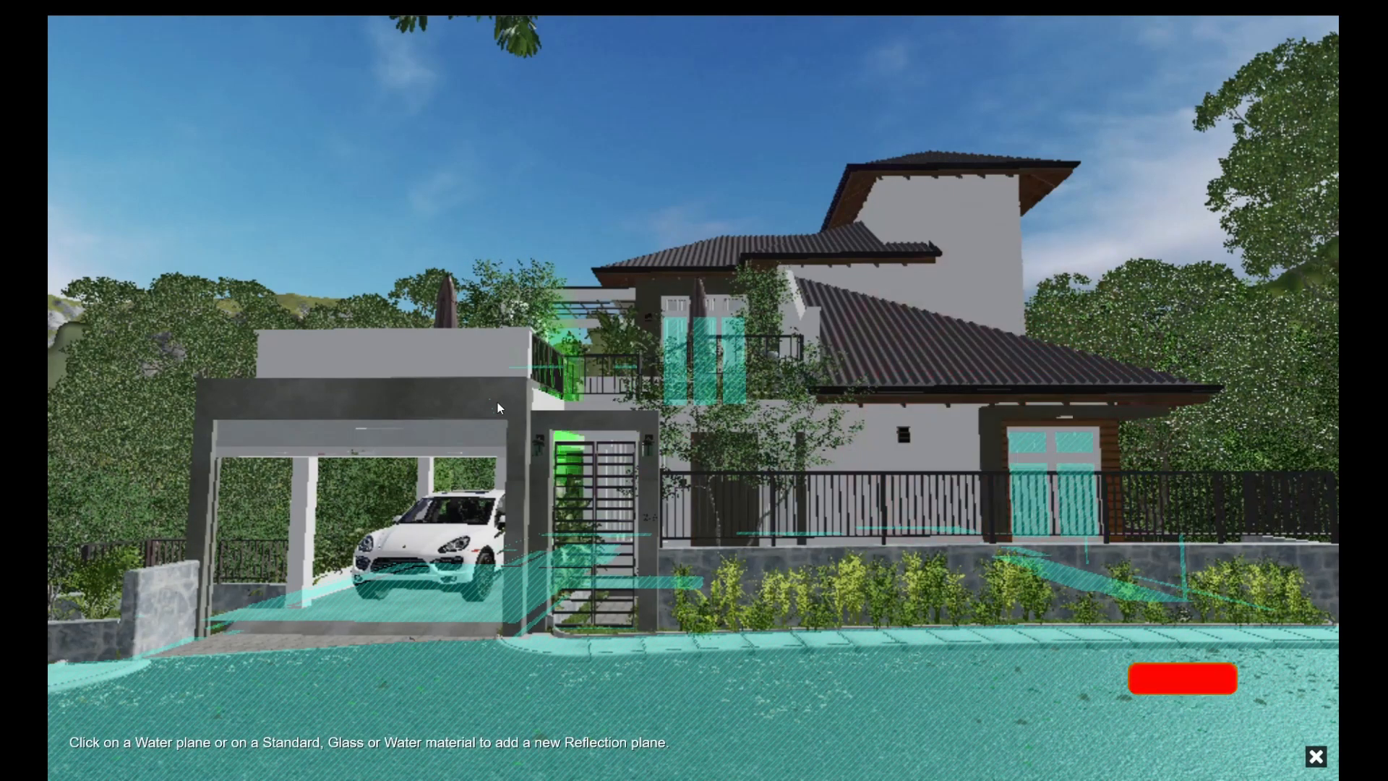
pyautogui.click(517, 420)
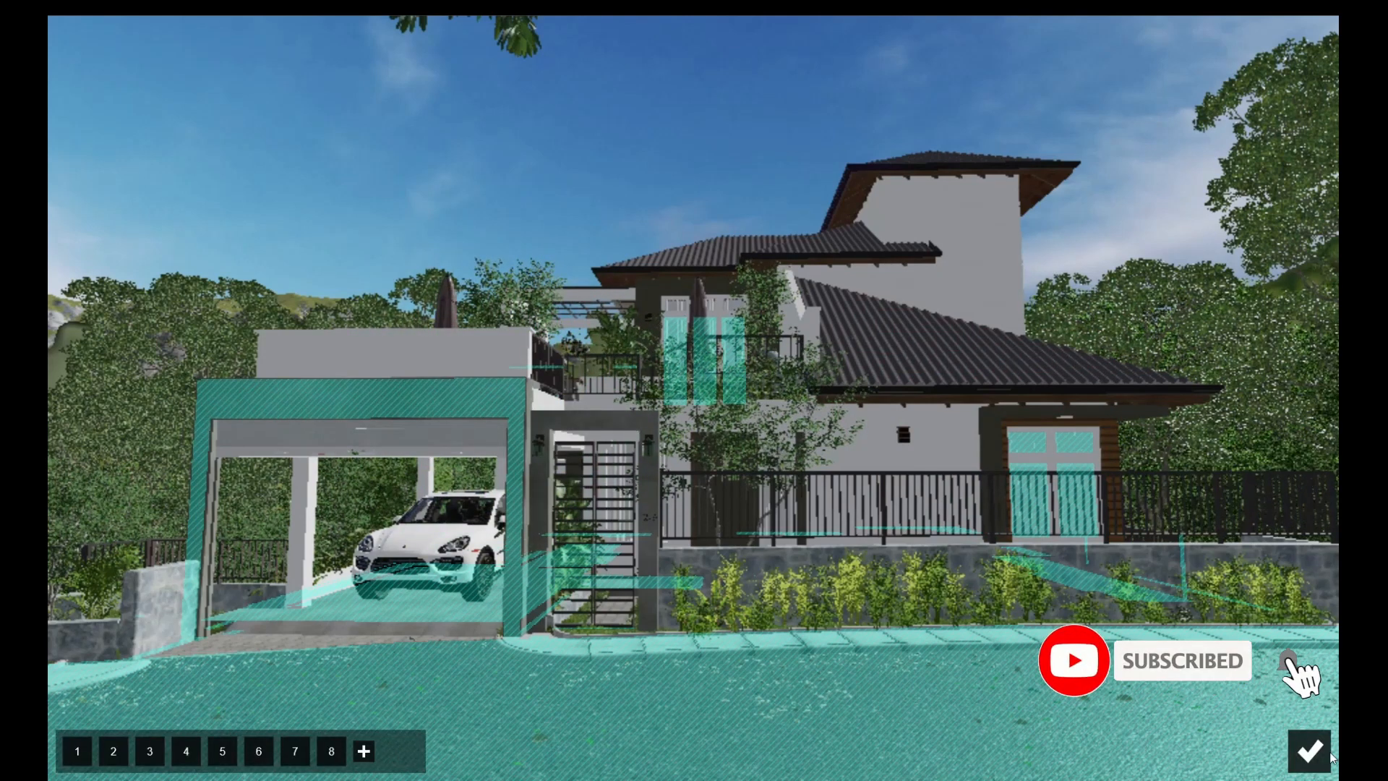
pyautogui.click(1309, 751)
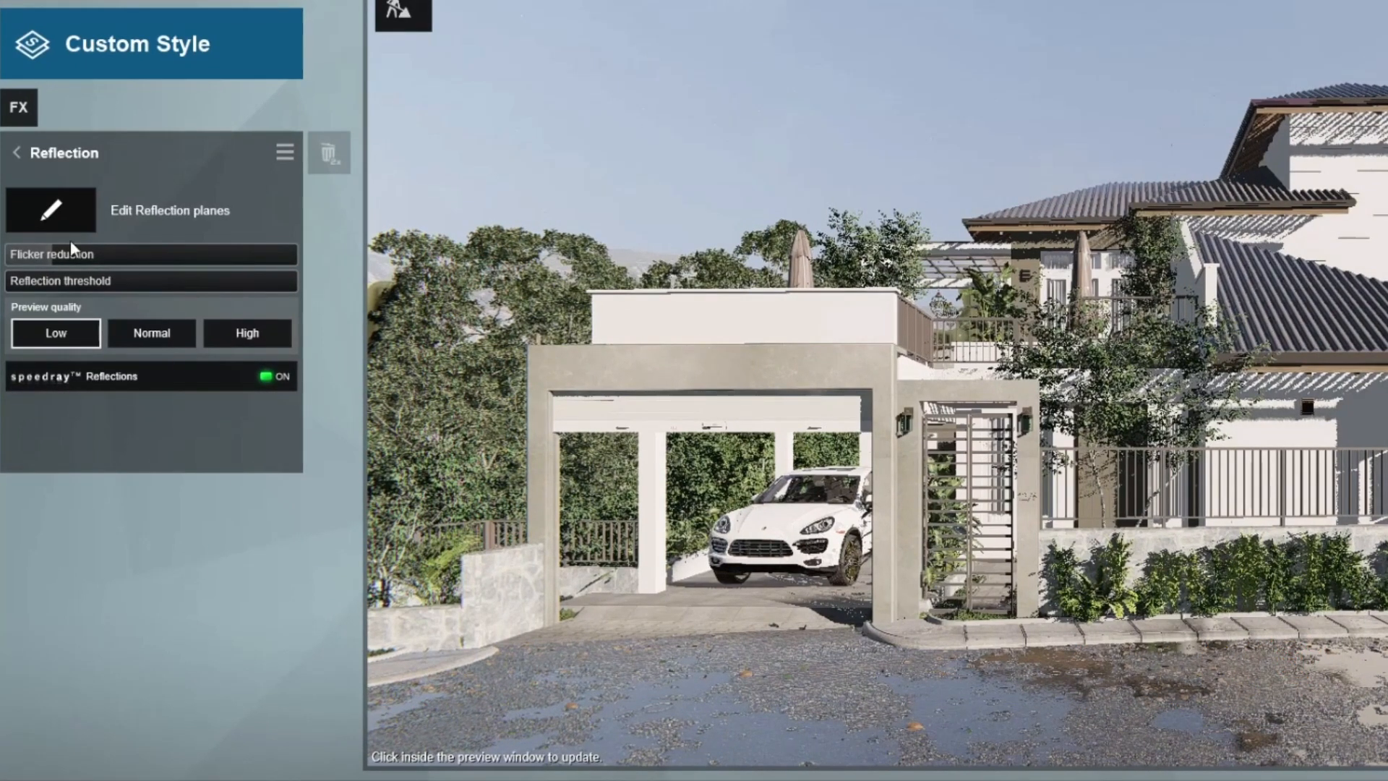
pyautogui.click(15, 151)
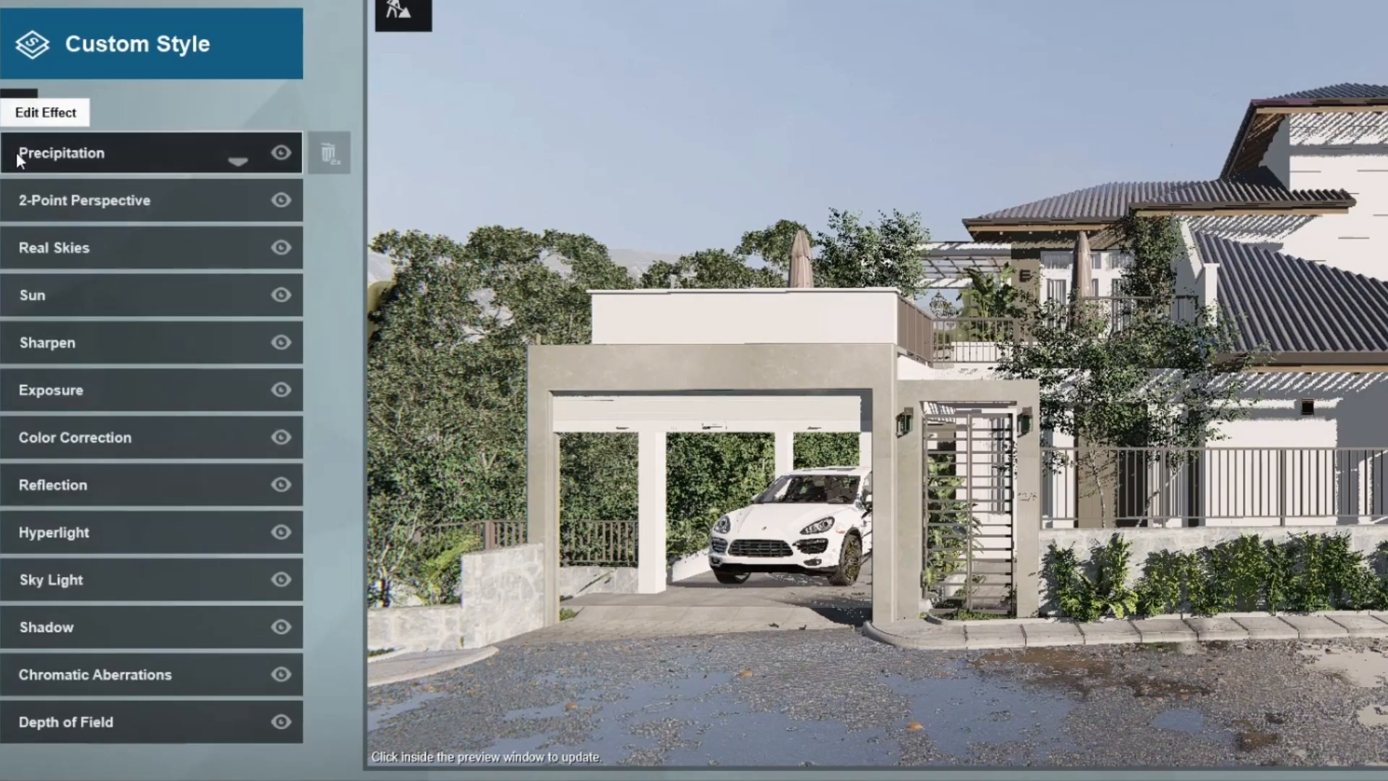
# Step: Inspect the Hyperlight effect's amount and the Sky Light effect's brightness and saturation
pyautogui.click(73, 535)
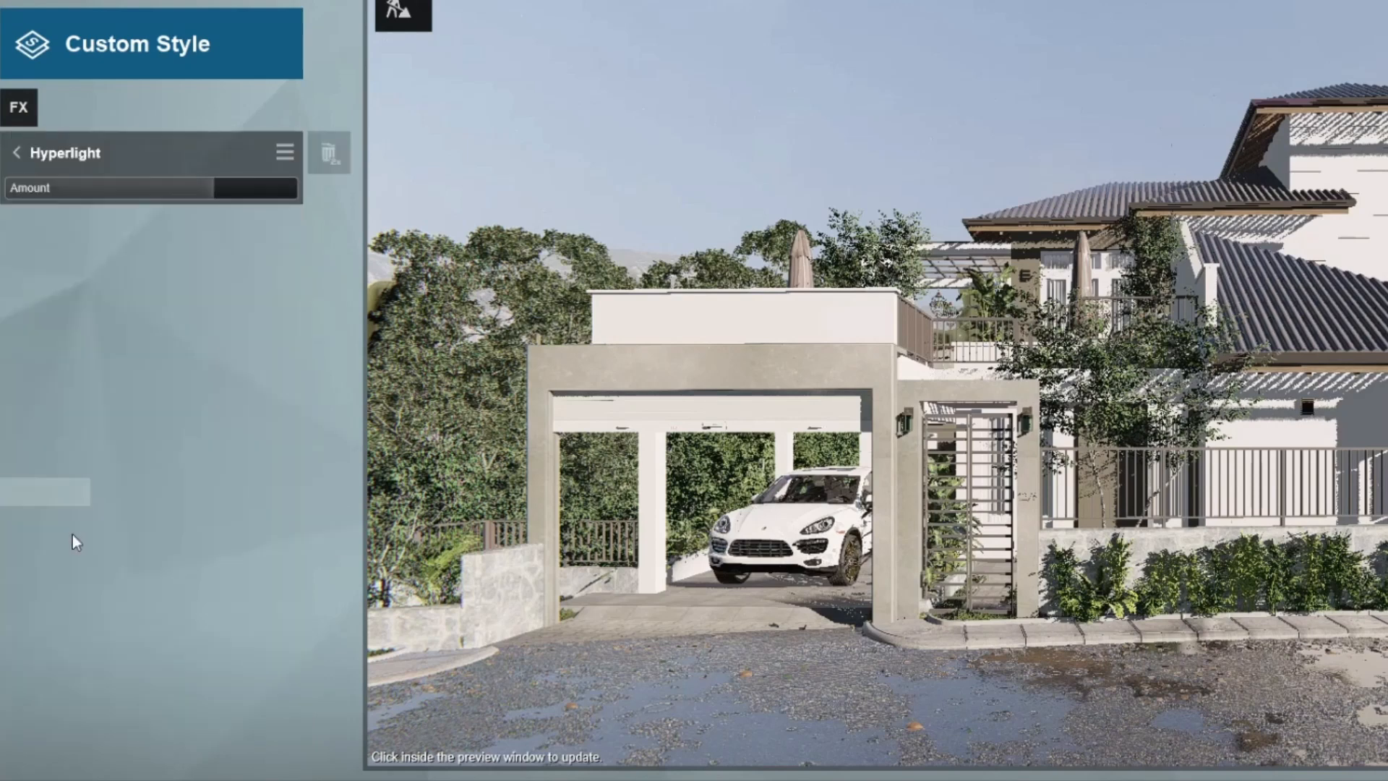
pyautogui.moveTo(218, 199)
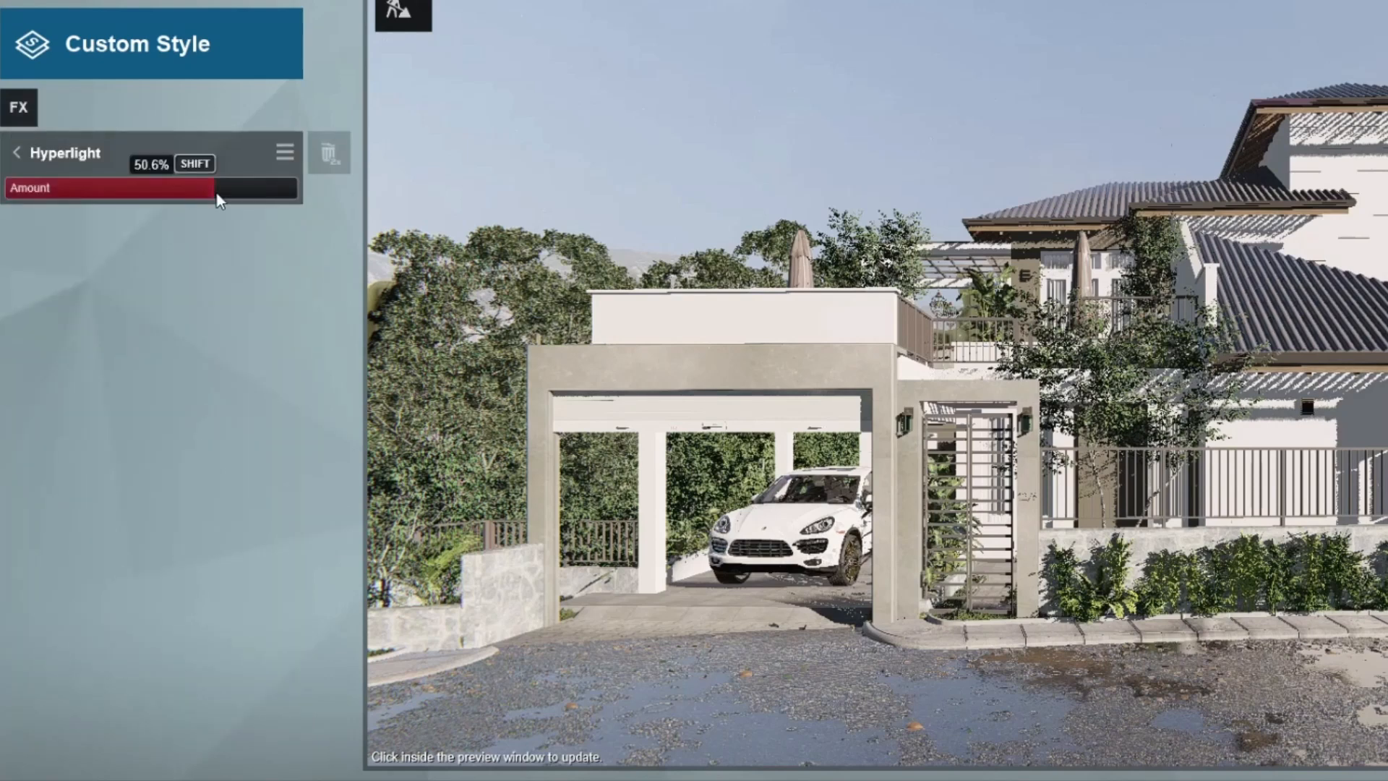
pyautogui.click(17, 153)
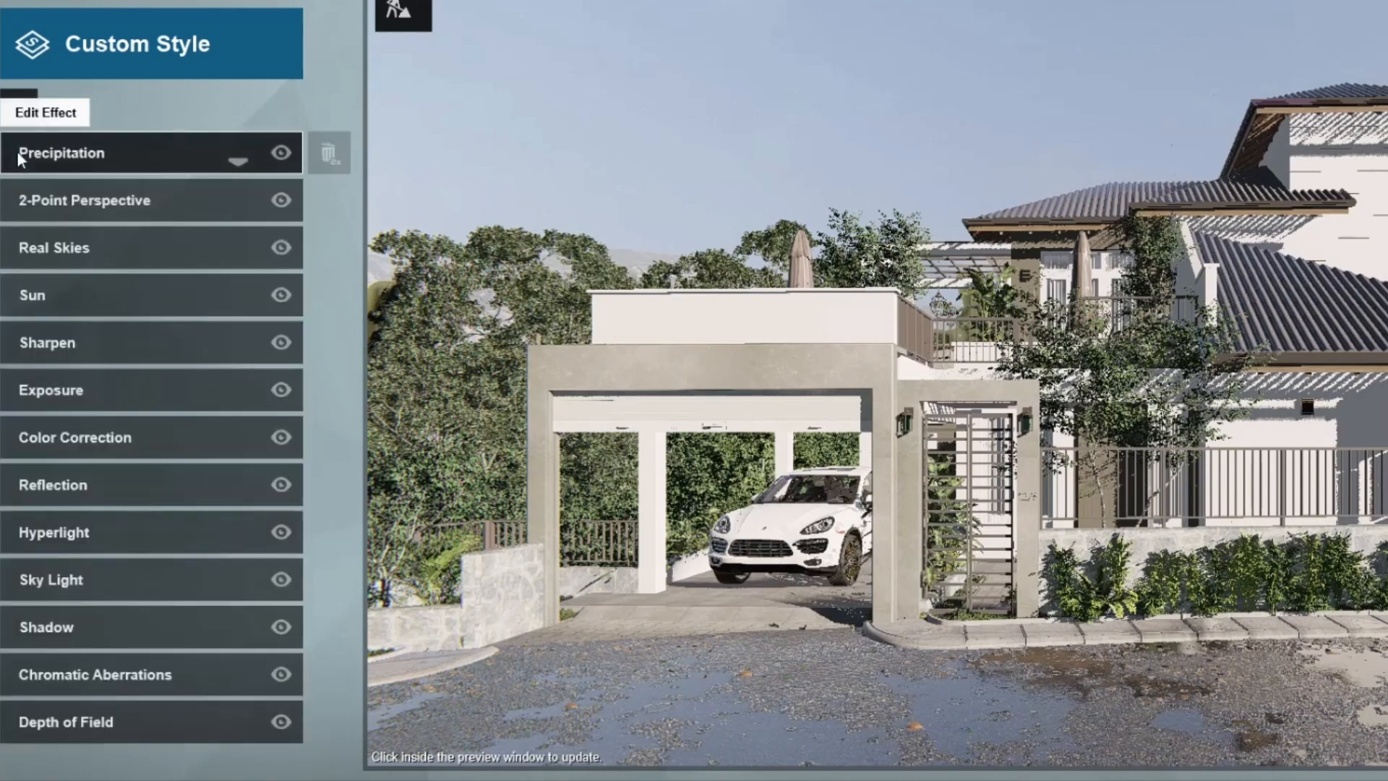
pyautogui.click(49, 580)
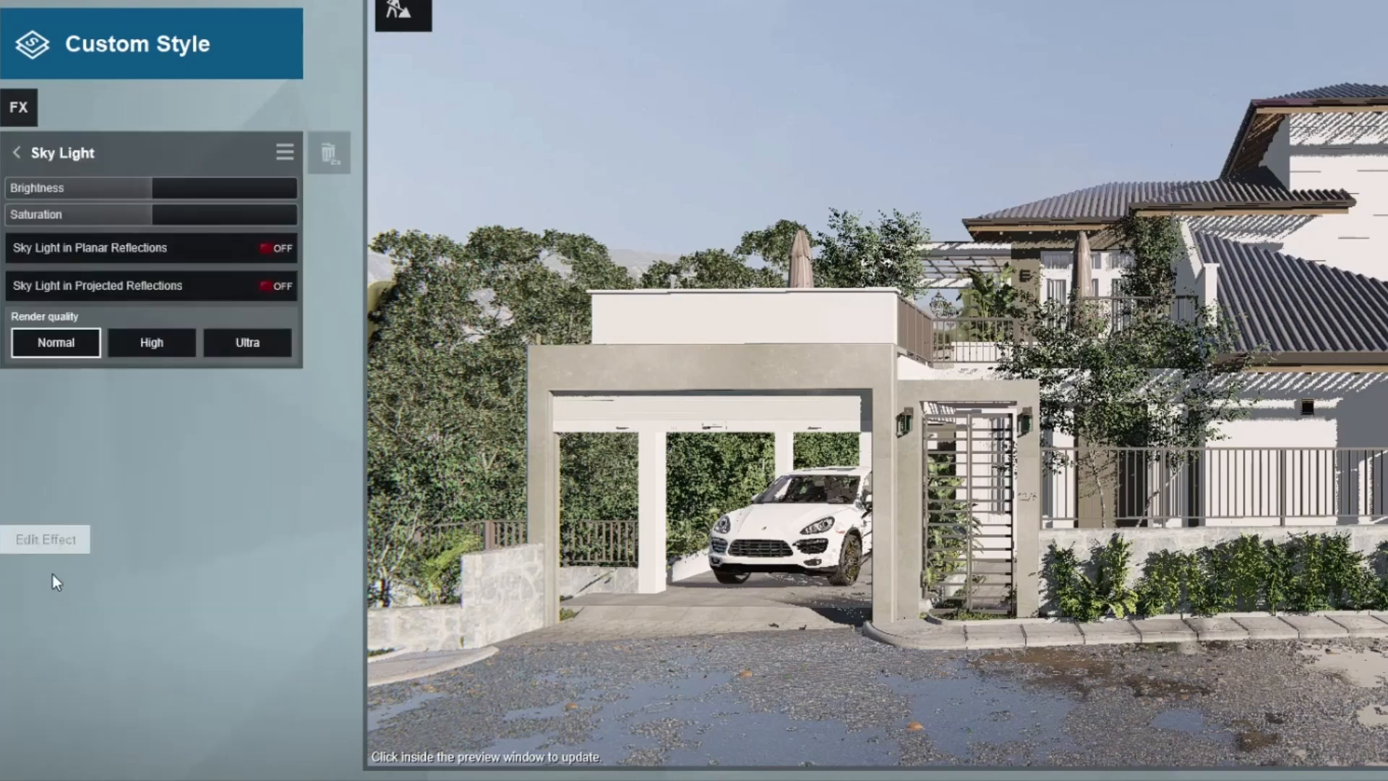
pyautogui.moveTo(150, 186)
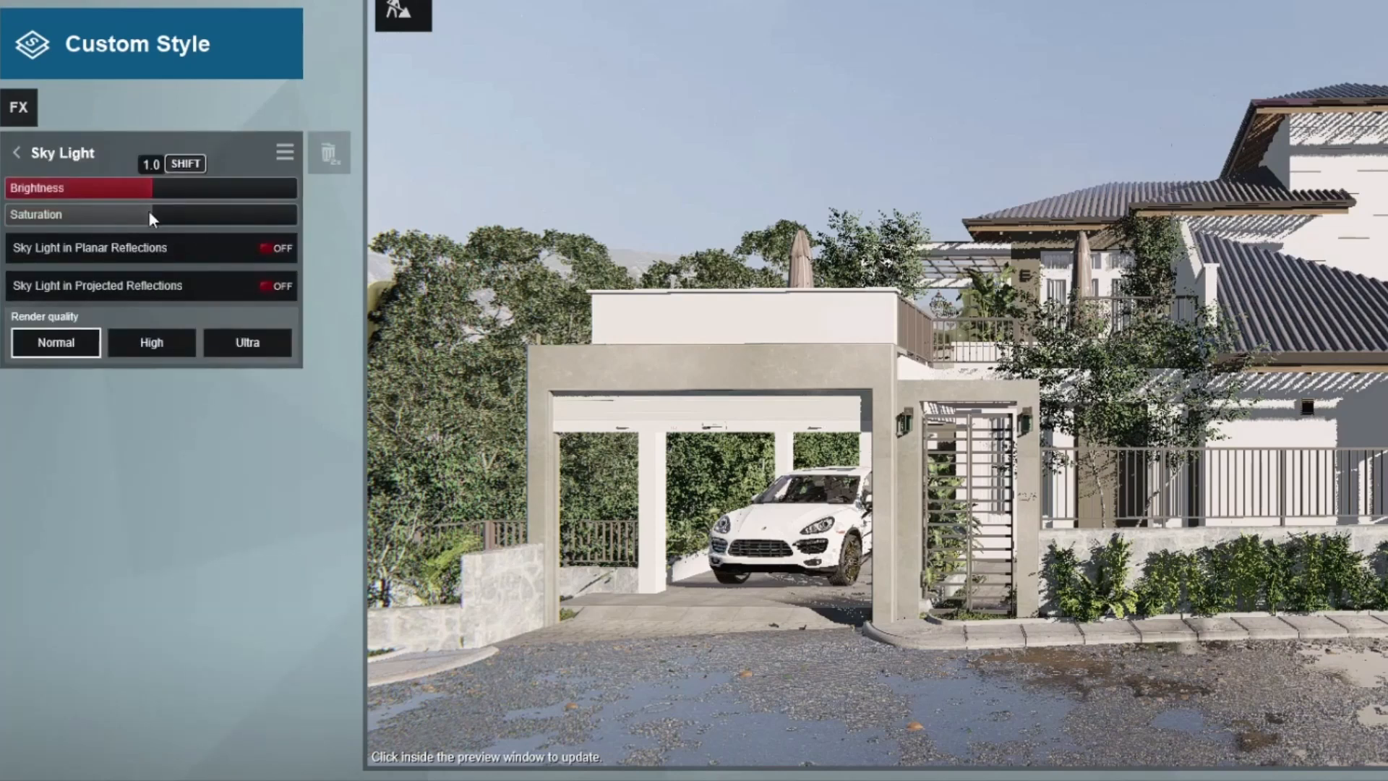
pyautogui.moveTo(149, 212)
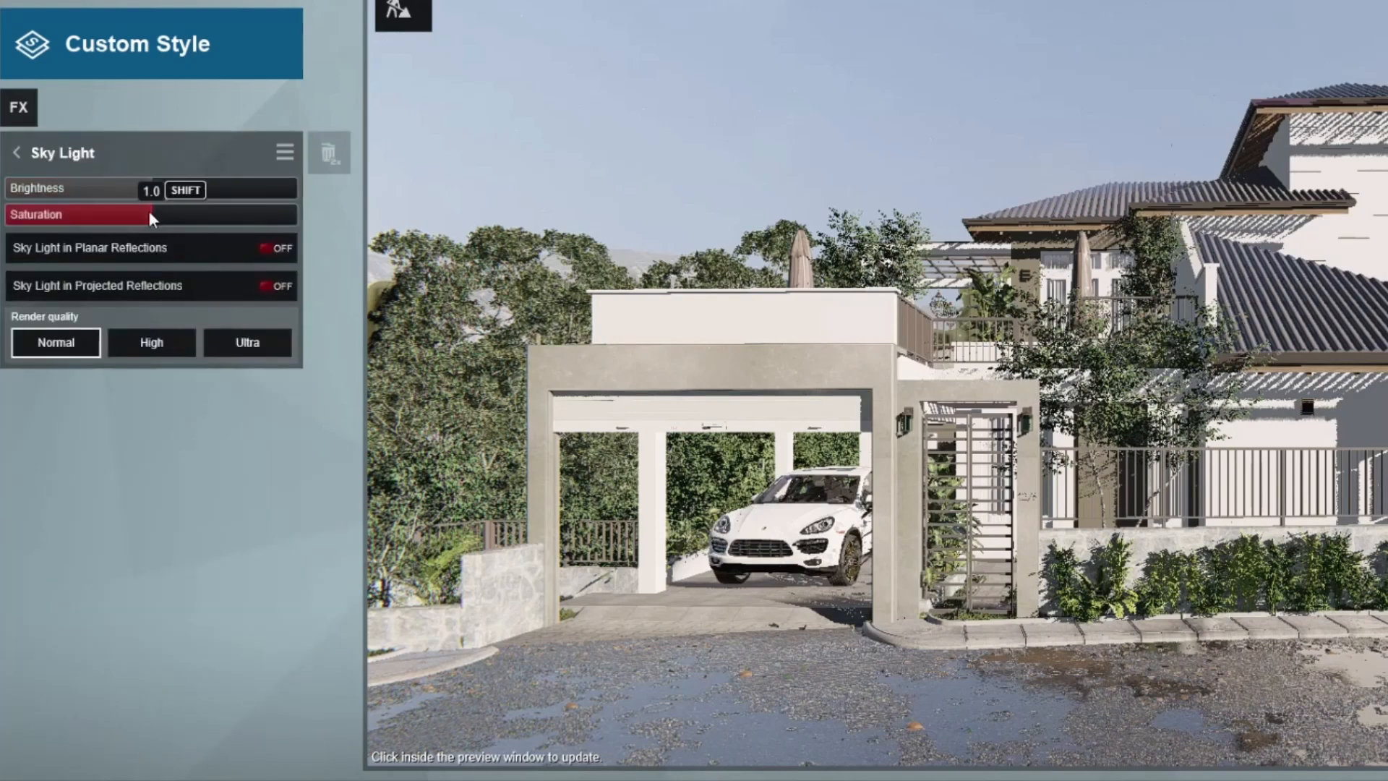
pyautogui.click(21, 153)
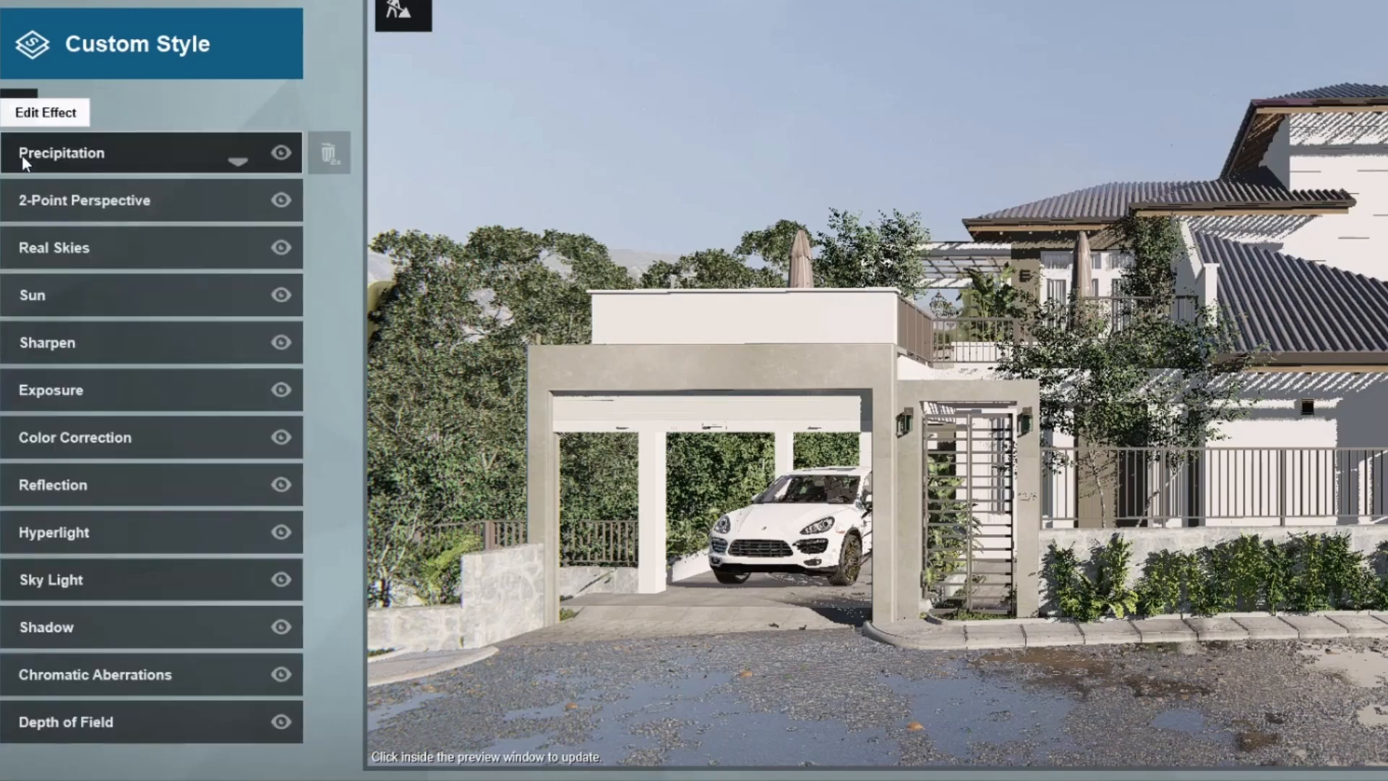
# Step: Try the Normal shadow type in the Shadow effect, then return it to Ultra sharp
pyautogui.click(47, 628)
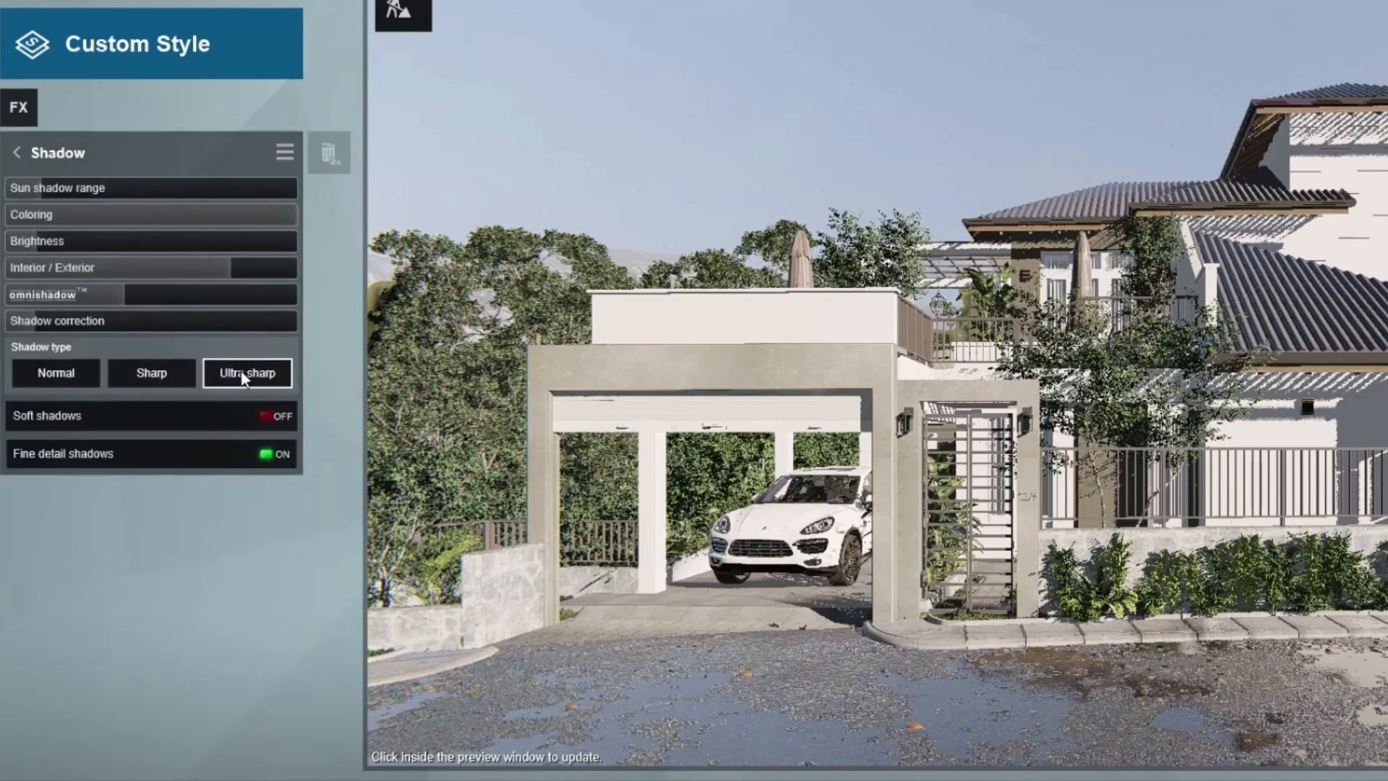
pyautogui.click(54, 373)
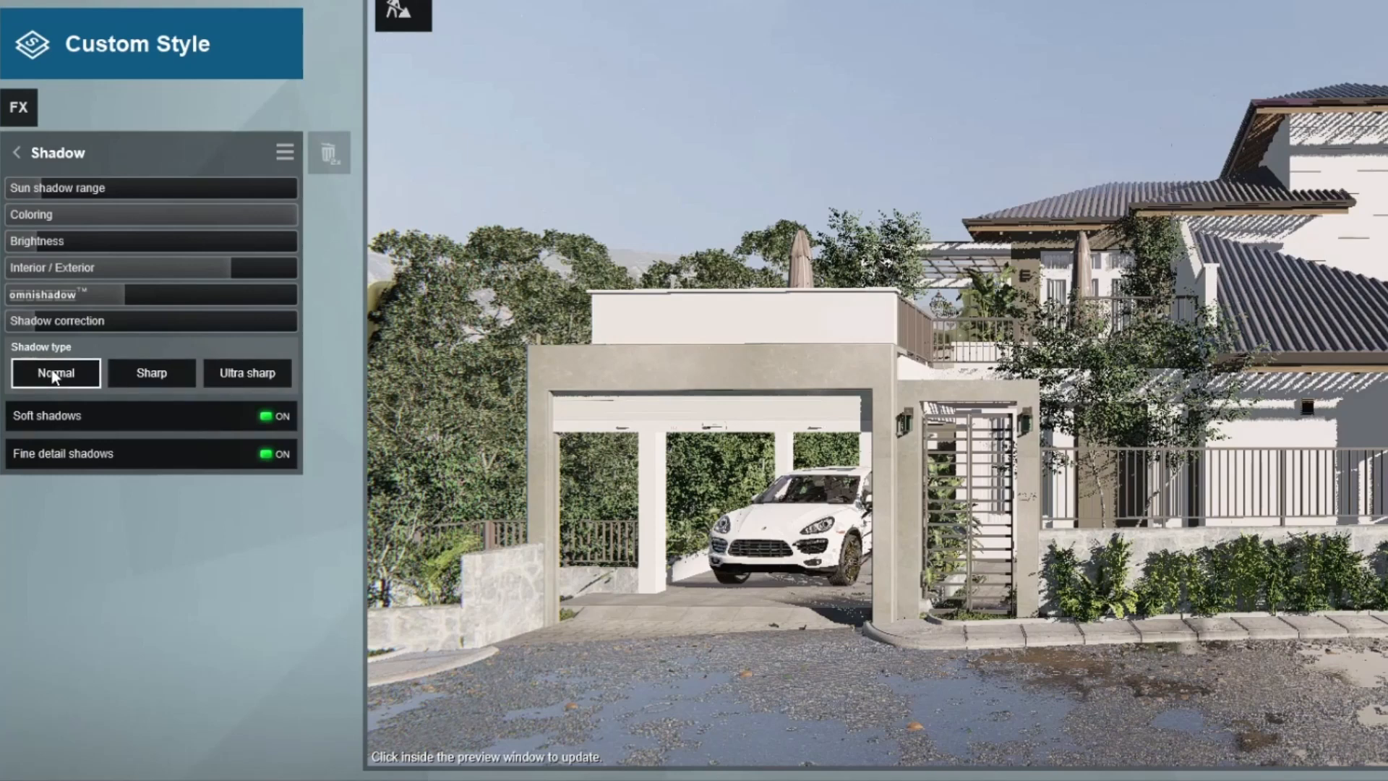
pyautogui.click(236, 372)
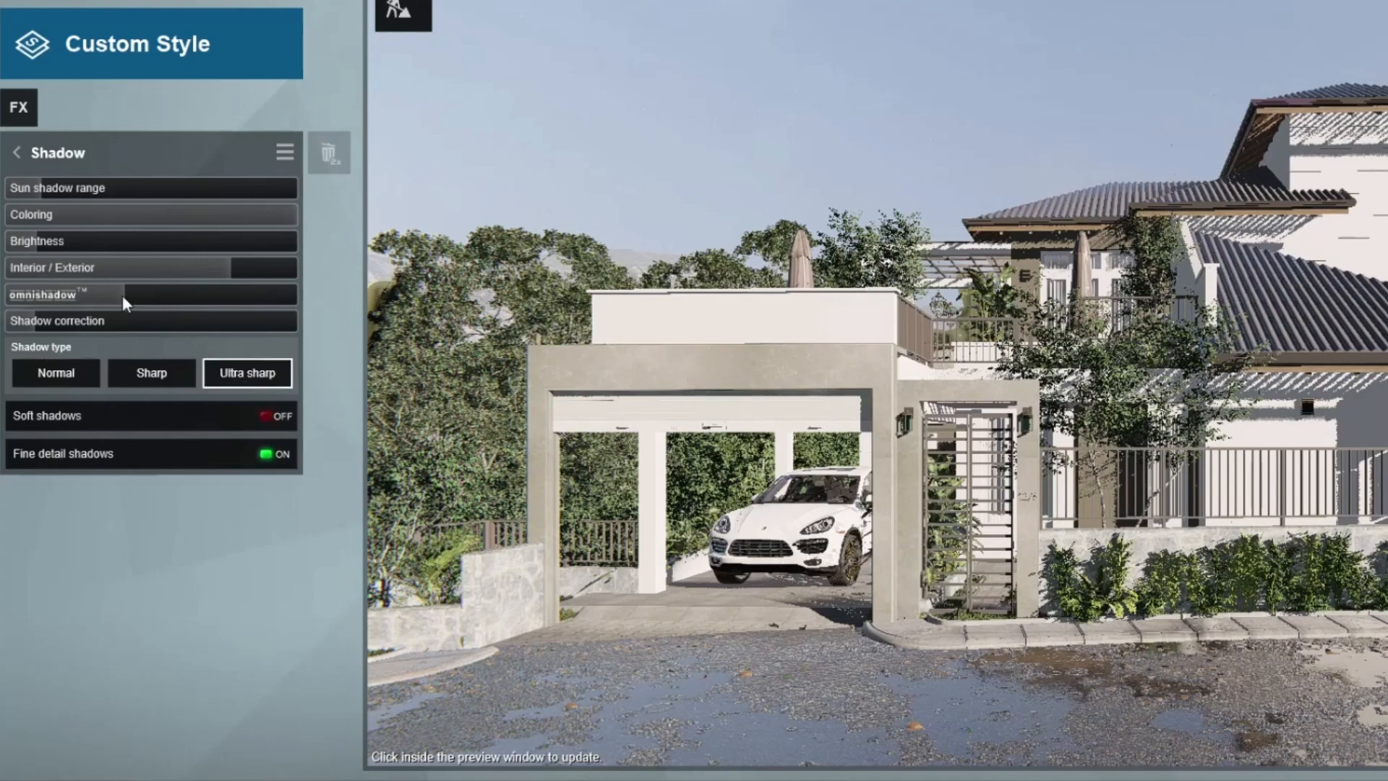
pyautogui.click(16, 151)
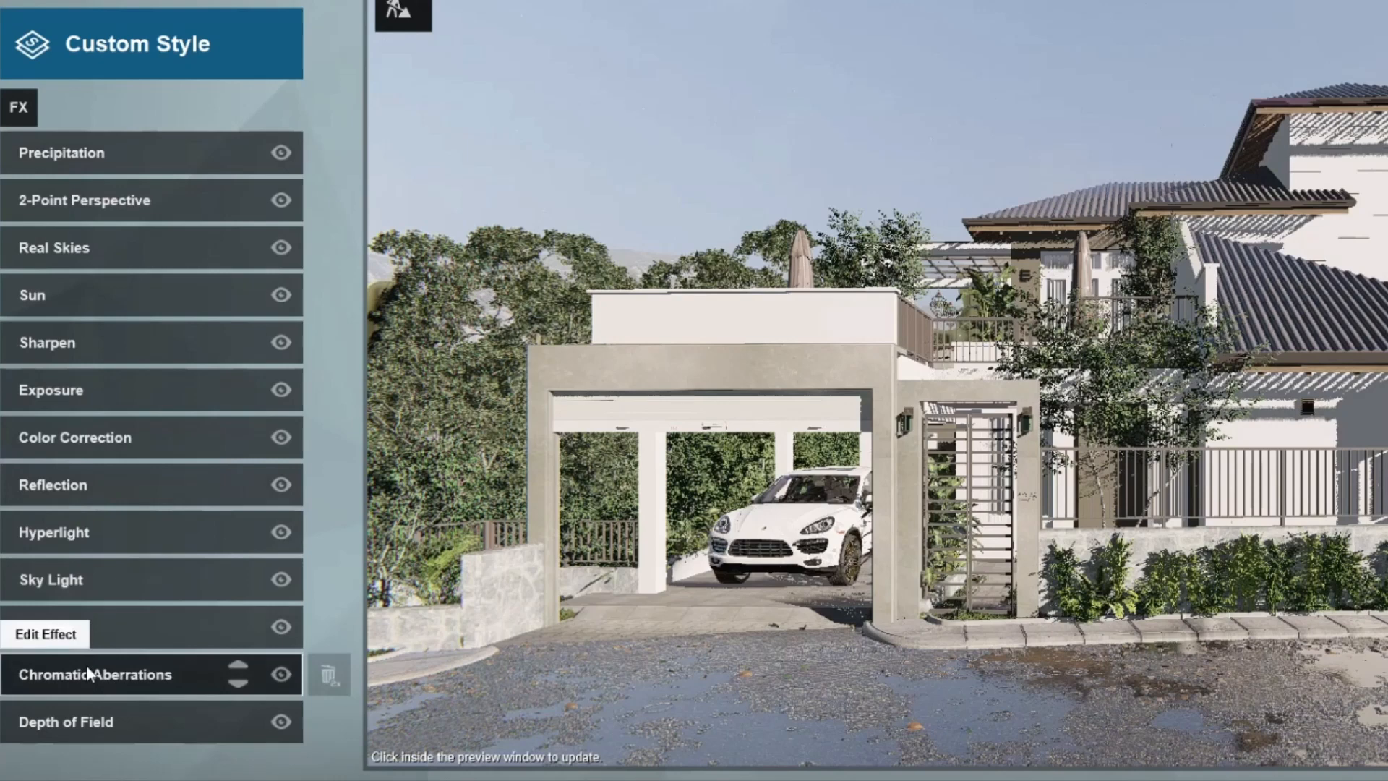
# Step: Inspect the settings of the Chromatic Aberrations and Depth of Field effects
pyautogui.click(85, 674)
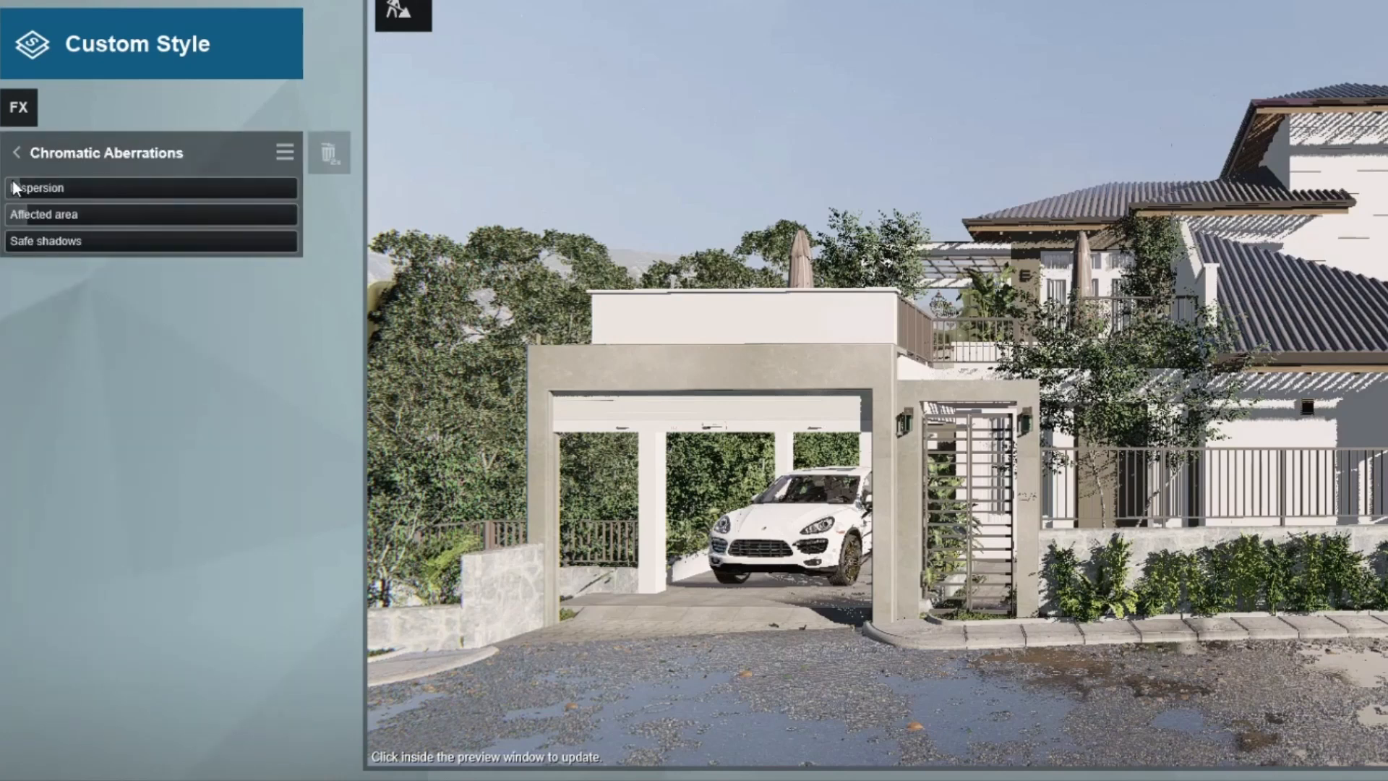
pyautogui.click(16, 156)
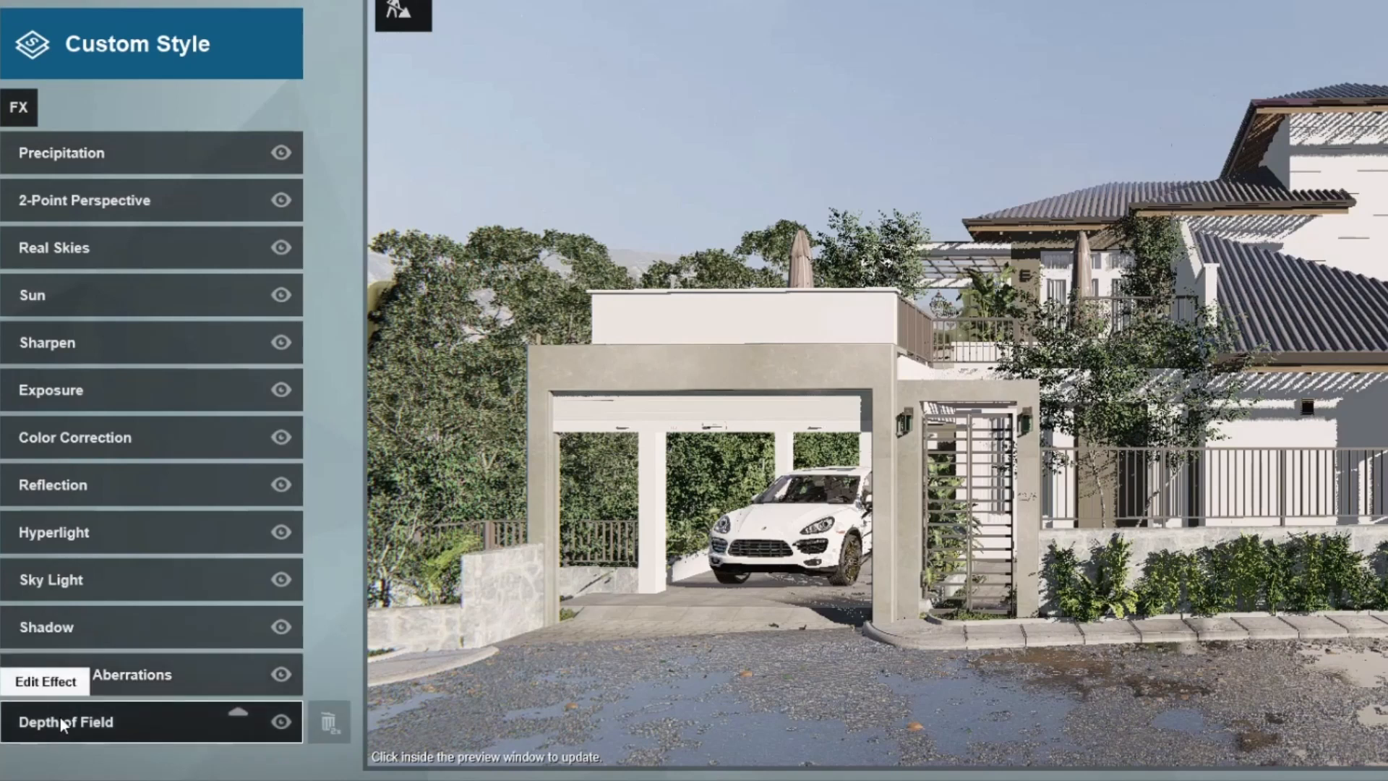
pyautogui.click(61, 722)
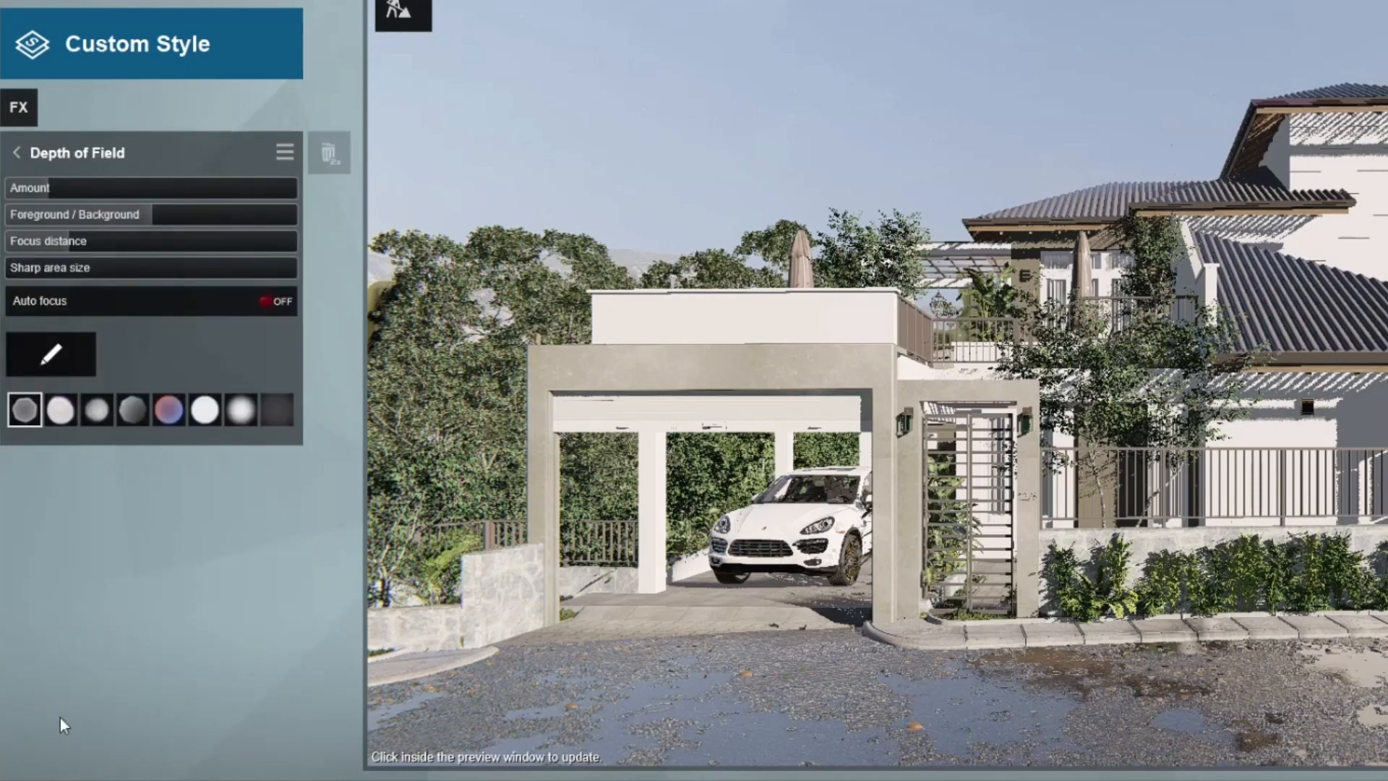
pyautogui.click(17, 153)
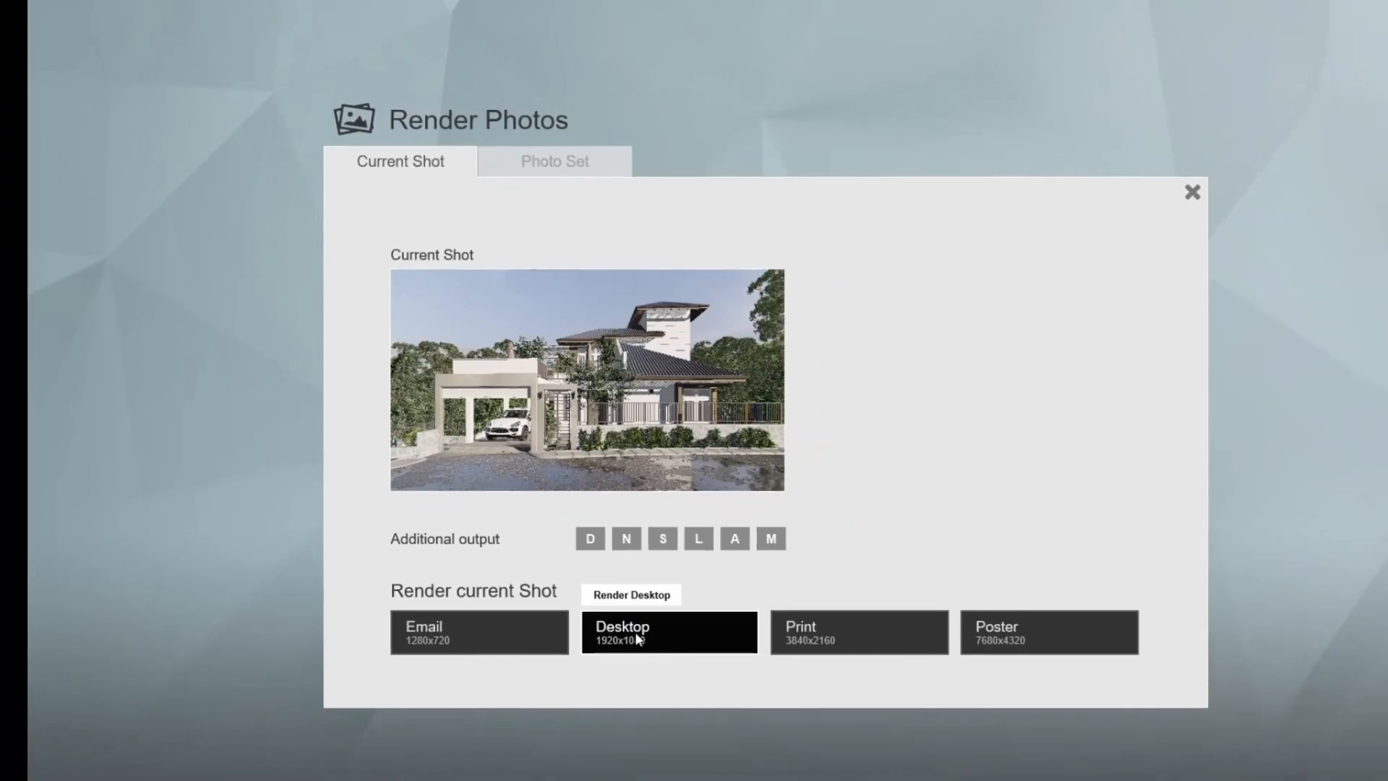
# Step: Render the current shot at Desktop size, 1920x1080, and dismiss the finished render
pyautogui.click(678, 677)
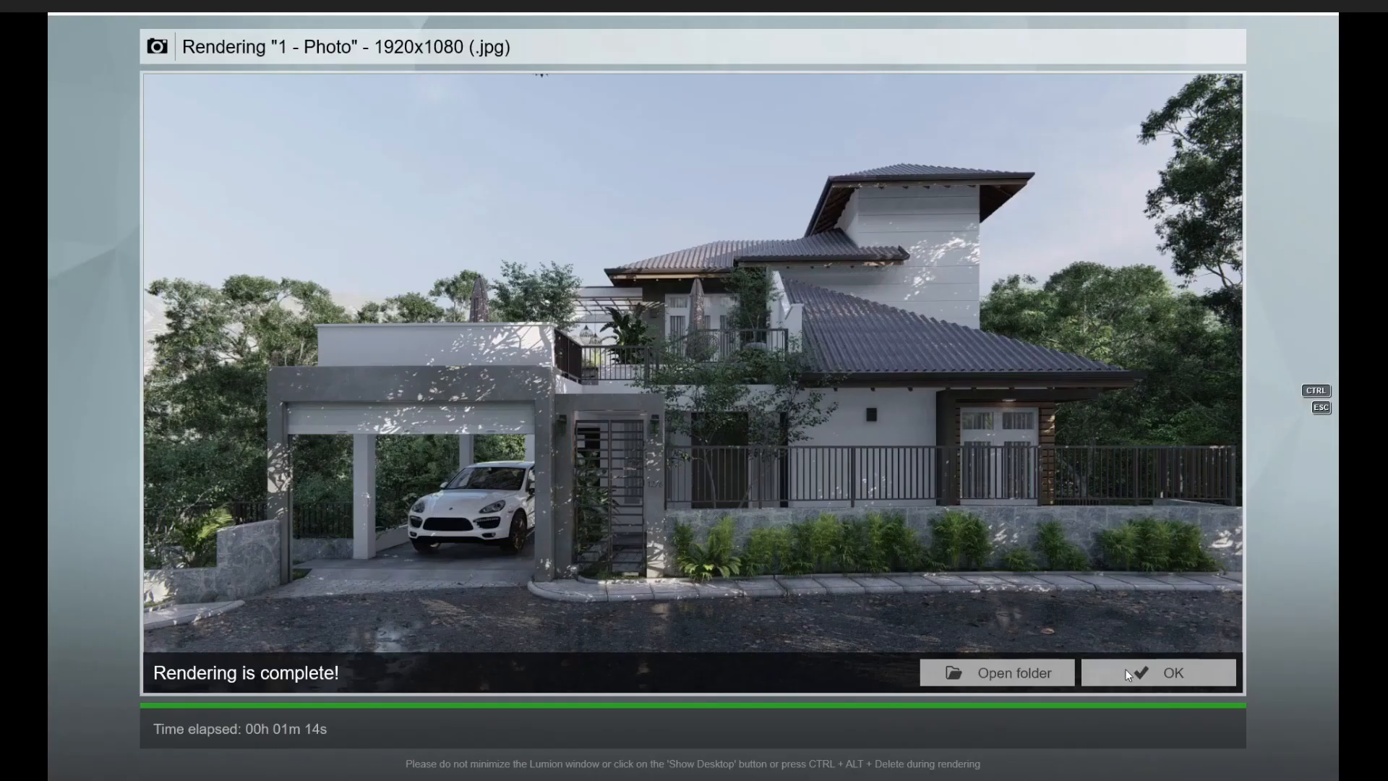
pyautogui.click(1152, 675)
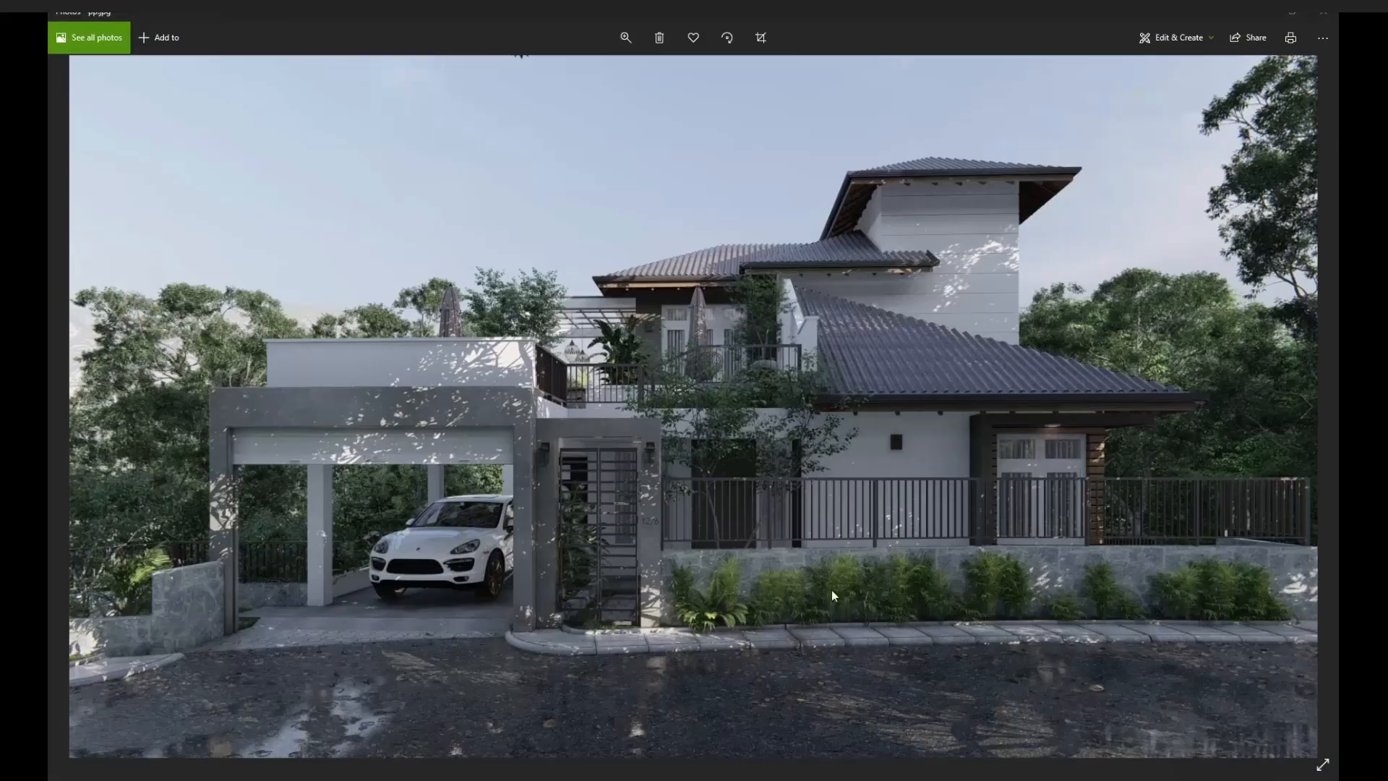
# Step: Open the rendered image pp.jpg from Photos in Adobe Photoshop CS5
pyautogui.rightClick(631, 407)
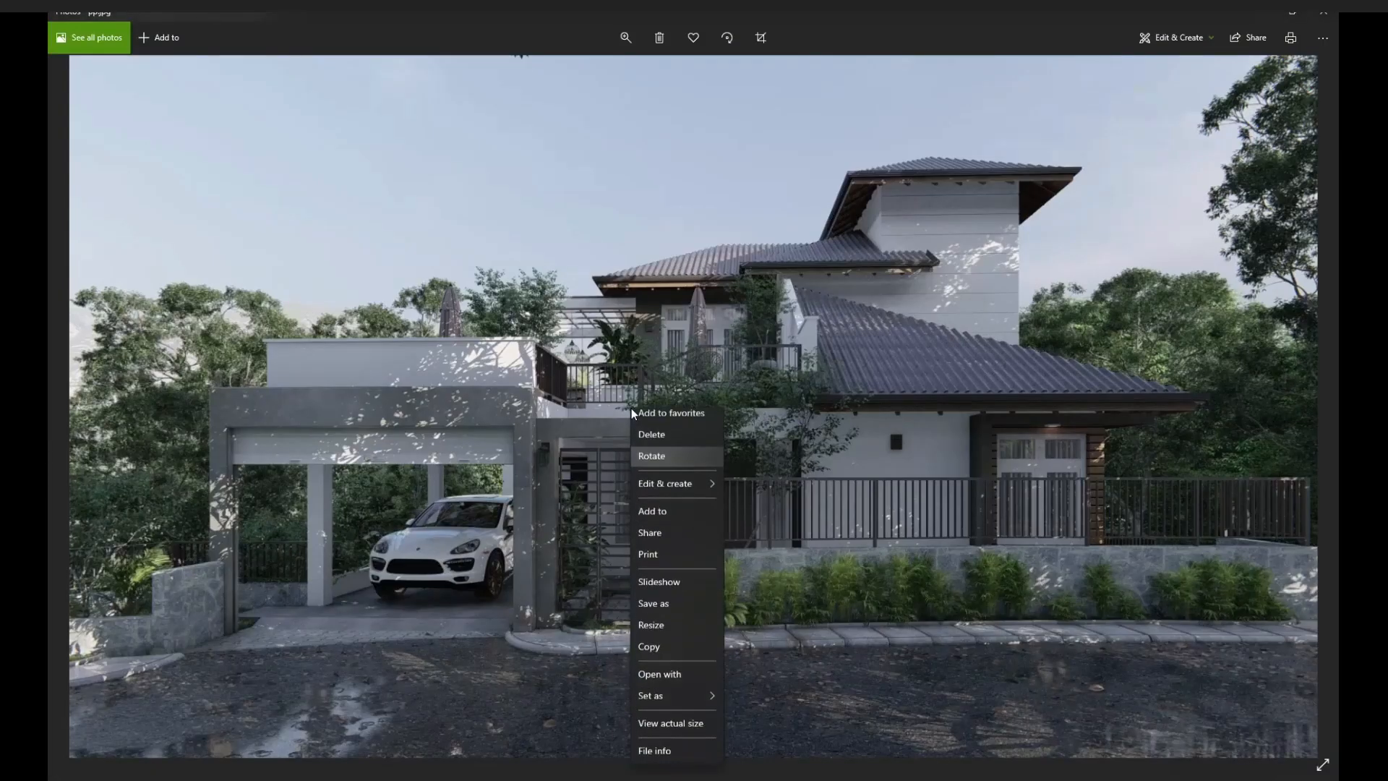
pyautogui.click(679, 684)
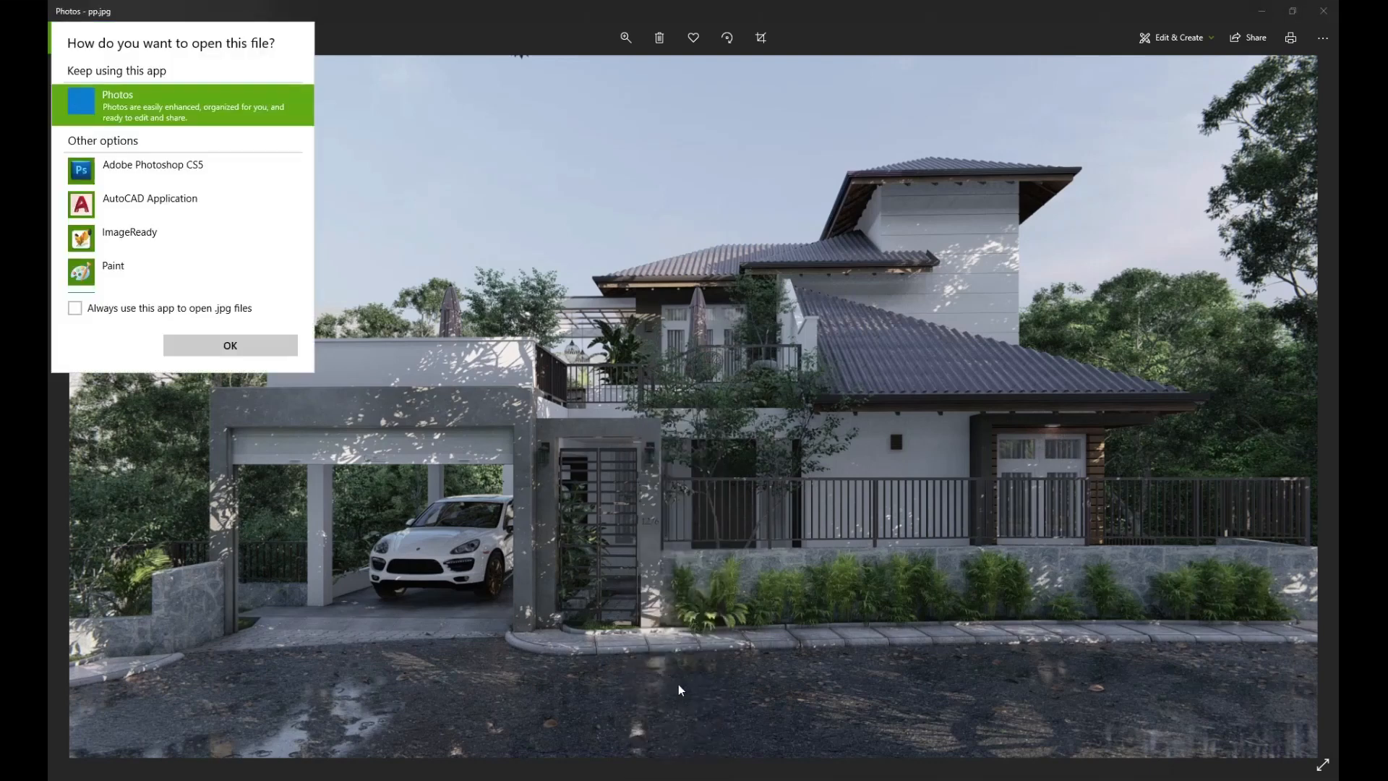
pyautogui.click(173, 167)
pyautogui.click(209, 345)
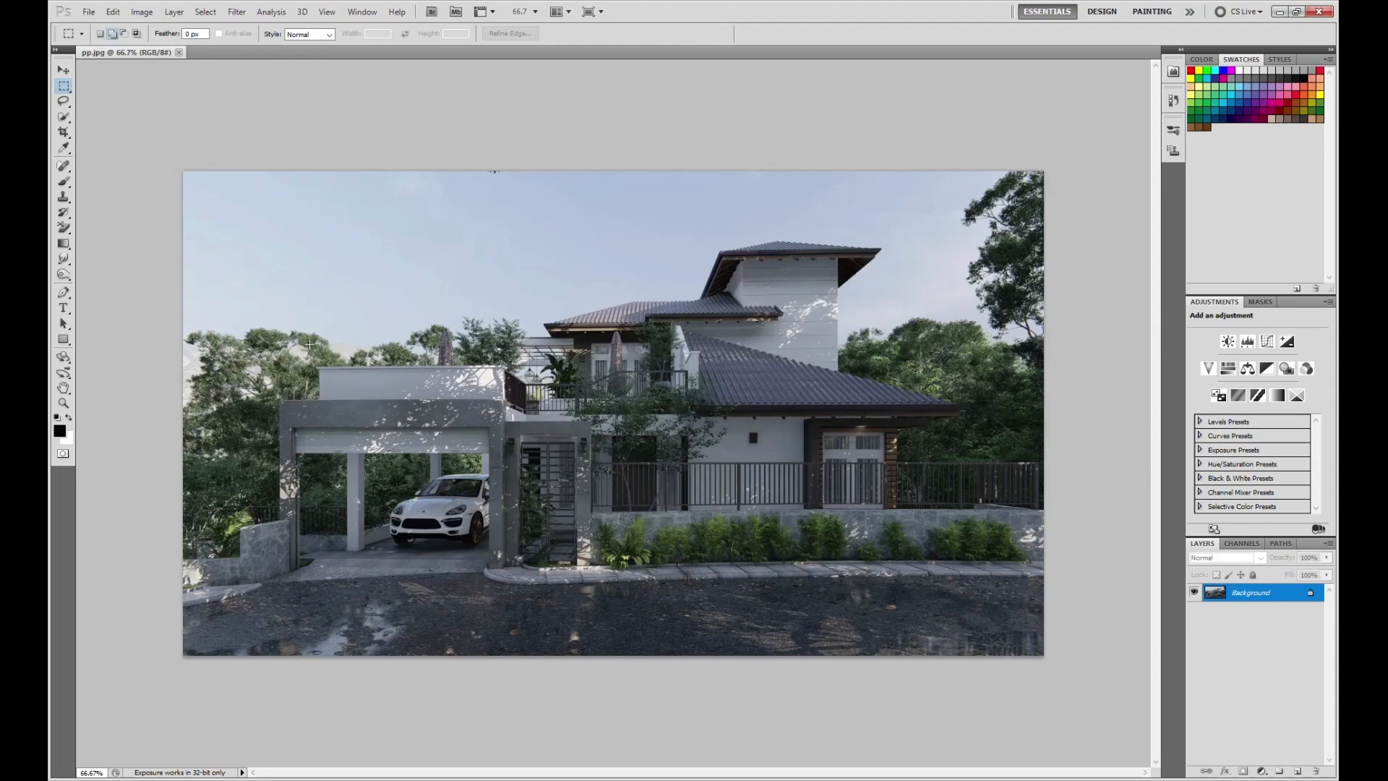
# Step: Fit the image on screen and brighten it with a Curves adjustment on the RGB channel, input 109 and output 126
pyautogui.click(64, 403)
pyautogui.rightClick(434, 360)
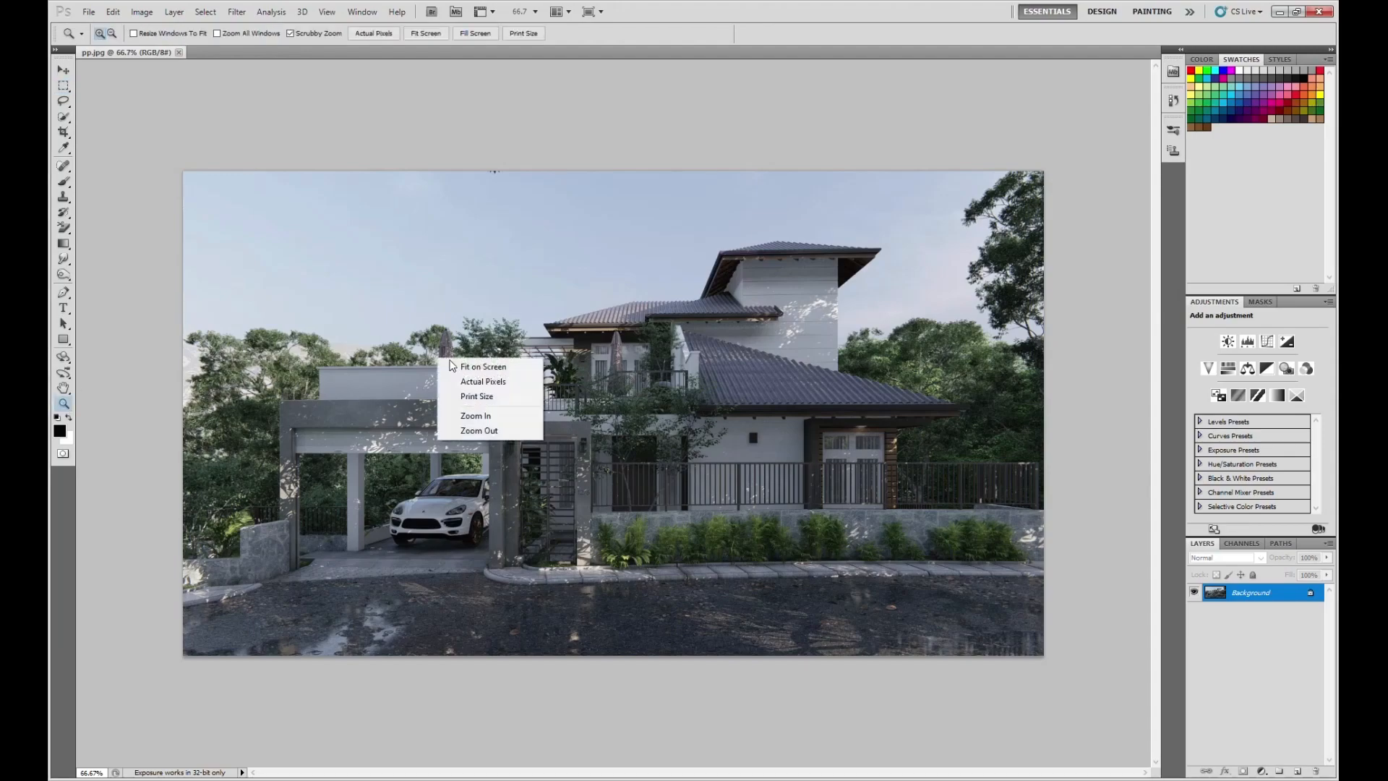
pyautogui.click(456, 363)
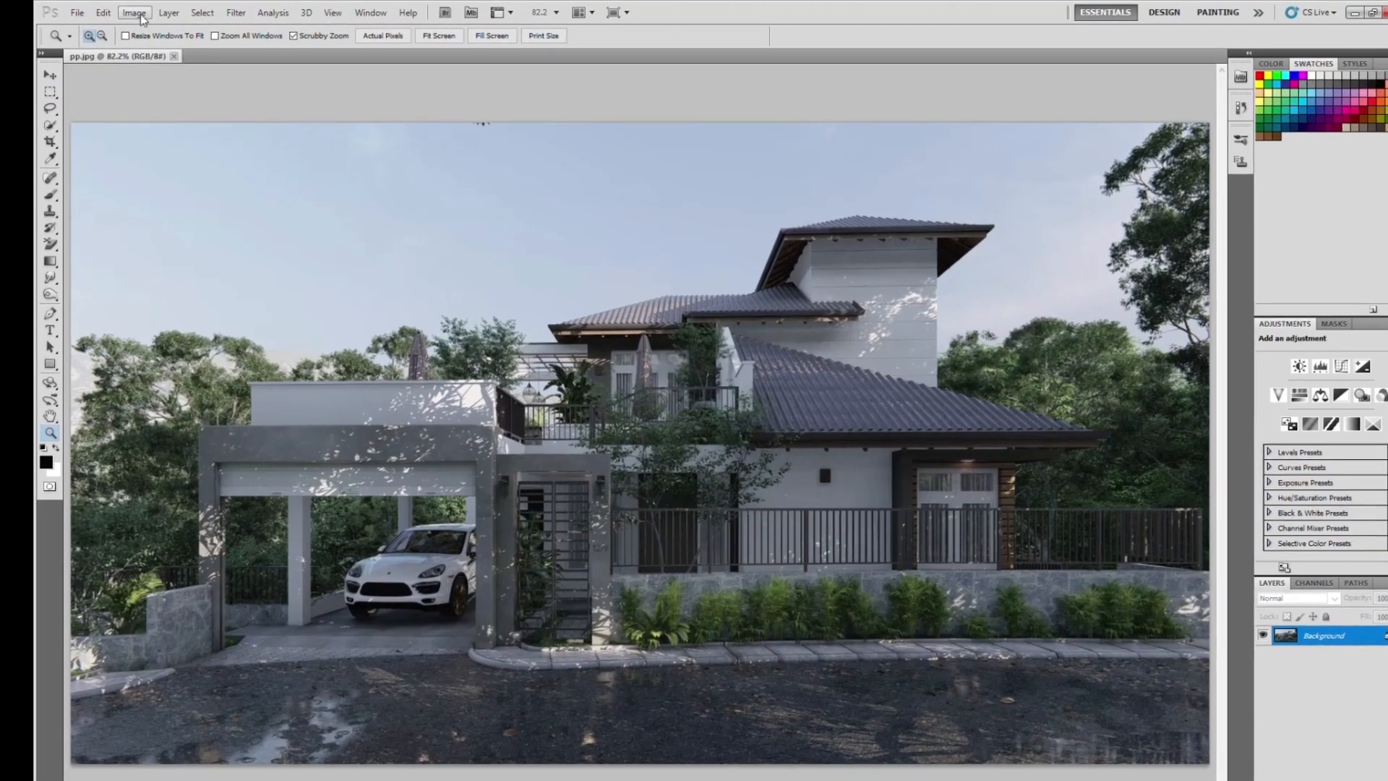
pyautogui.click(140, 12)
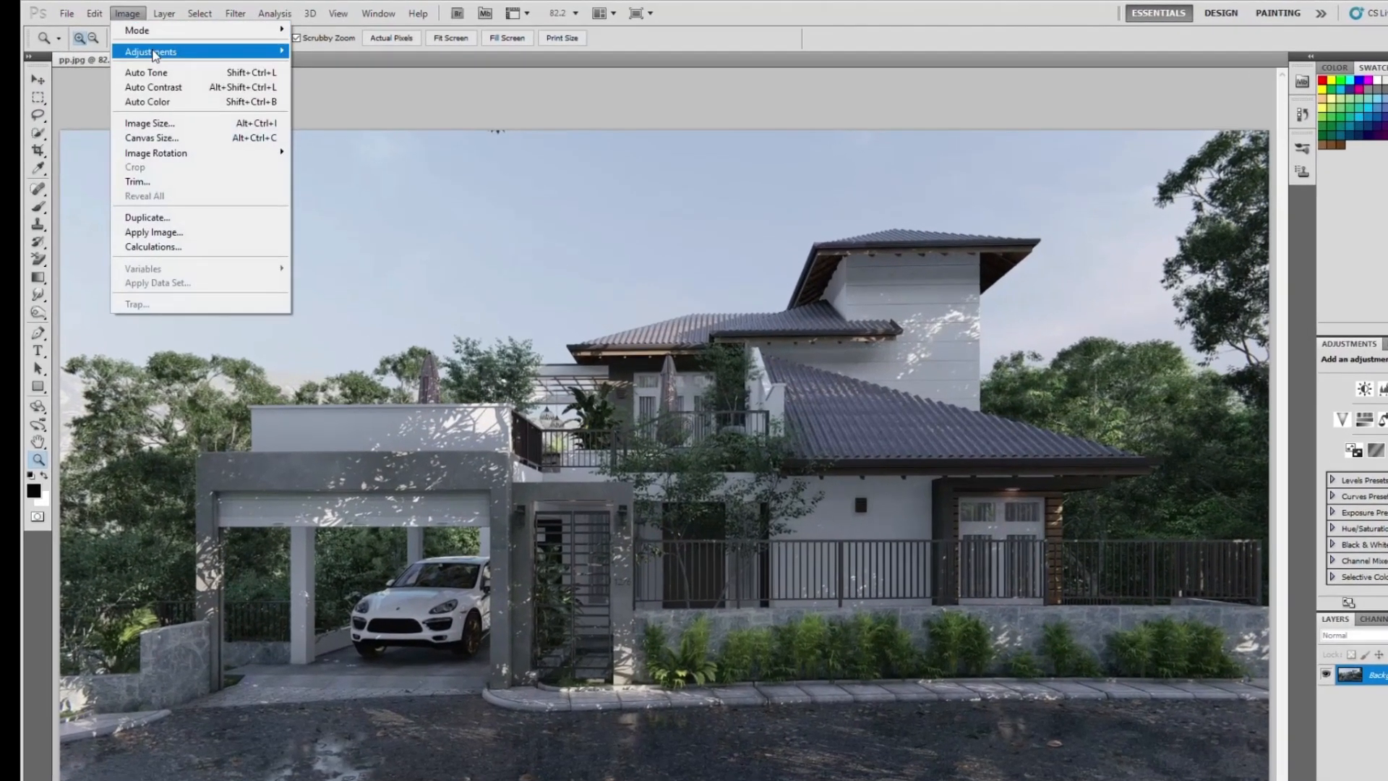
pyautogui.moveTo(174, 45)
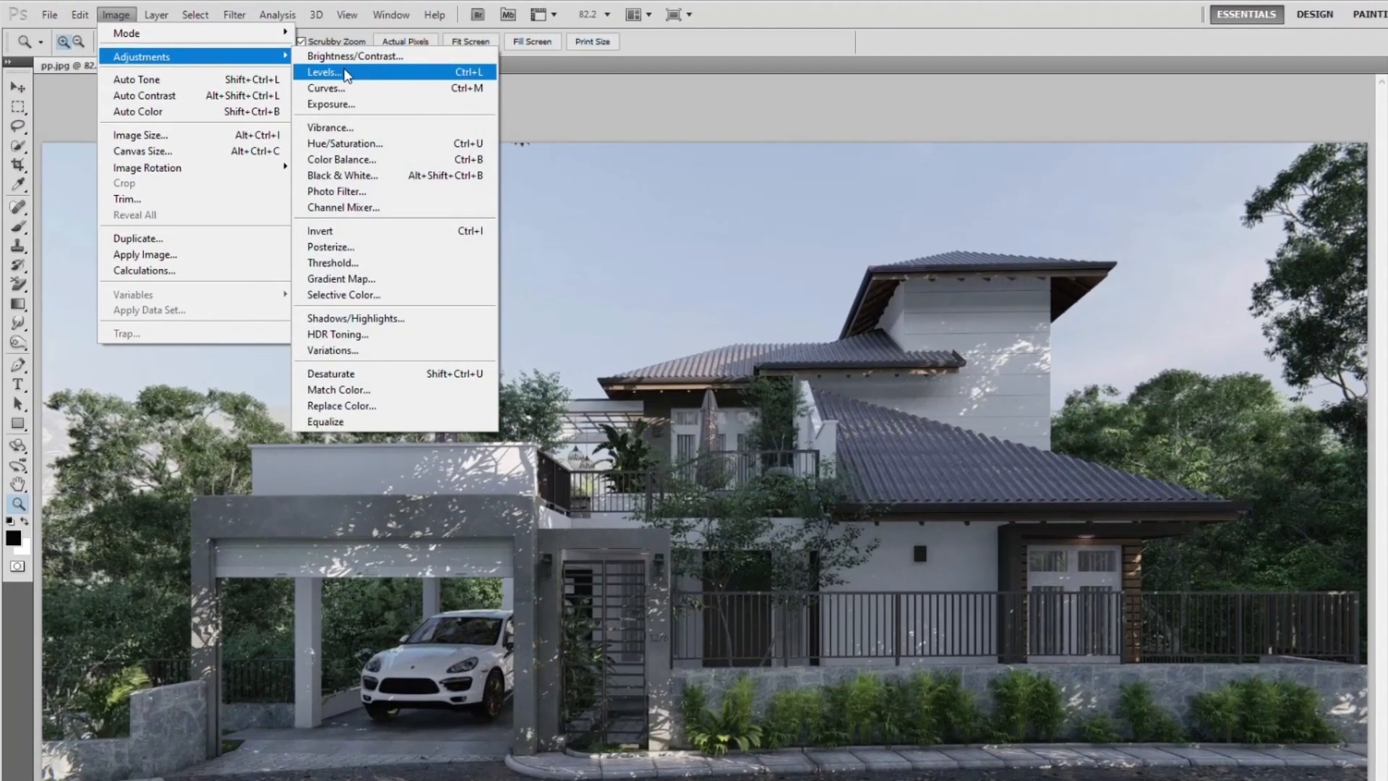
pyautogui.click(349, 88)
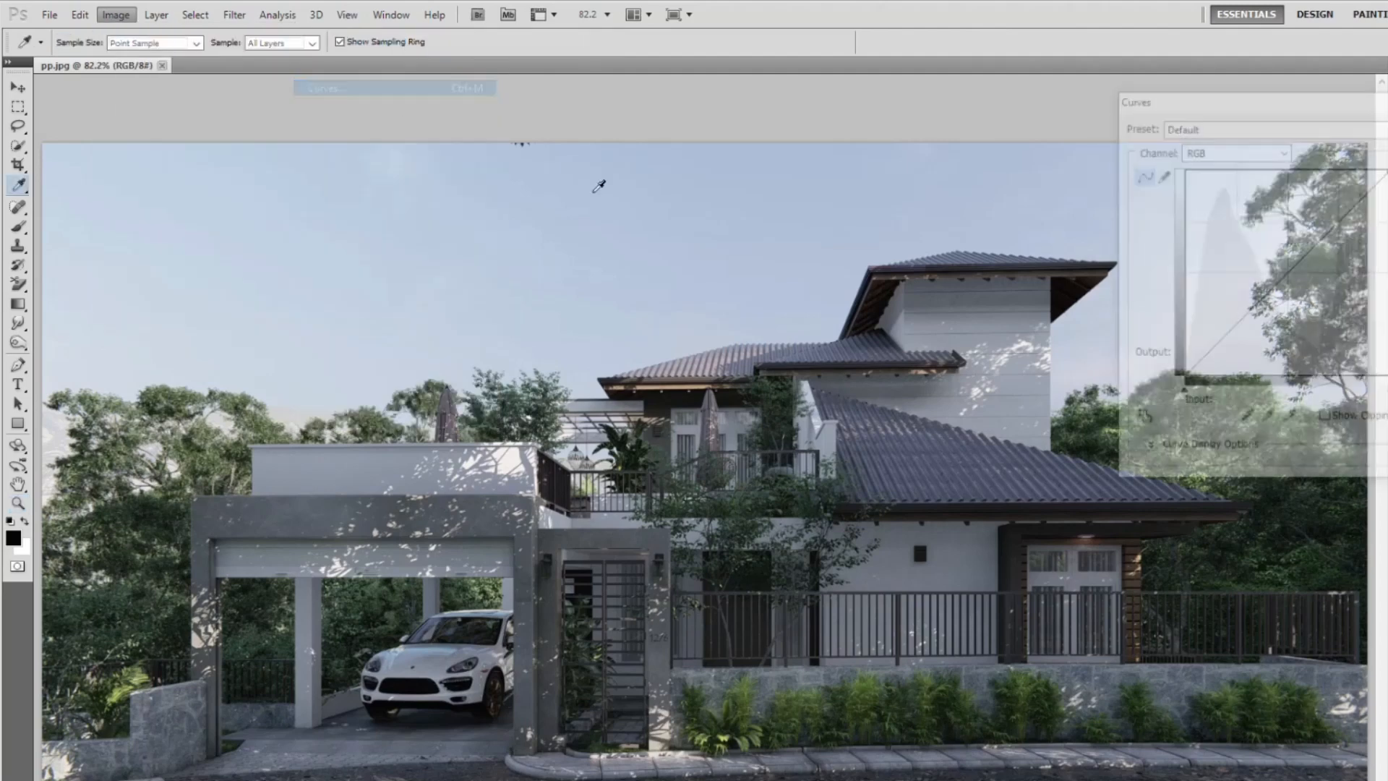
pyautogui.moveTo(1272, 280); pyautogui.dragTo(1273, 273)
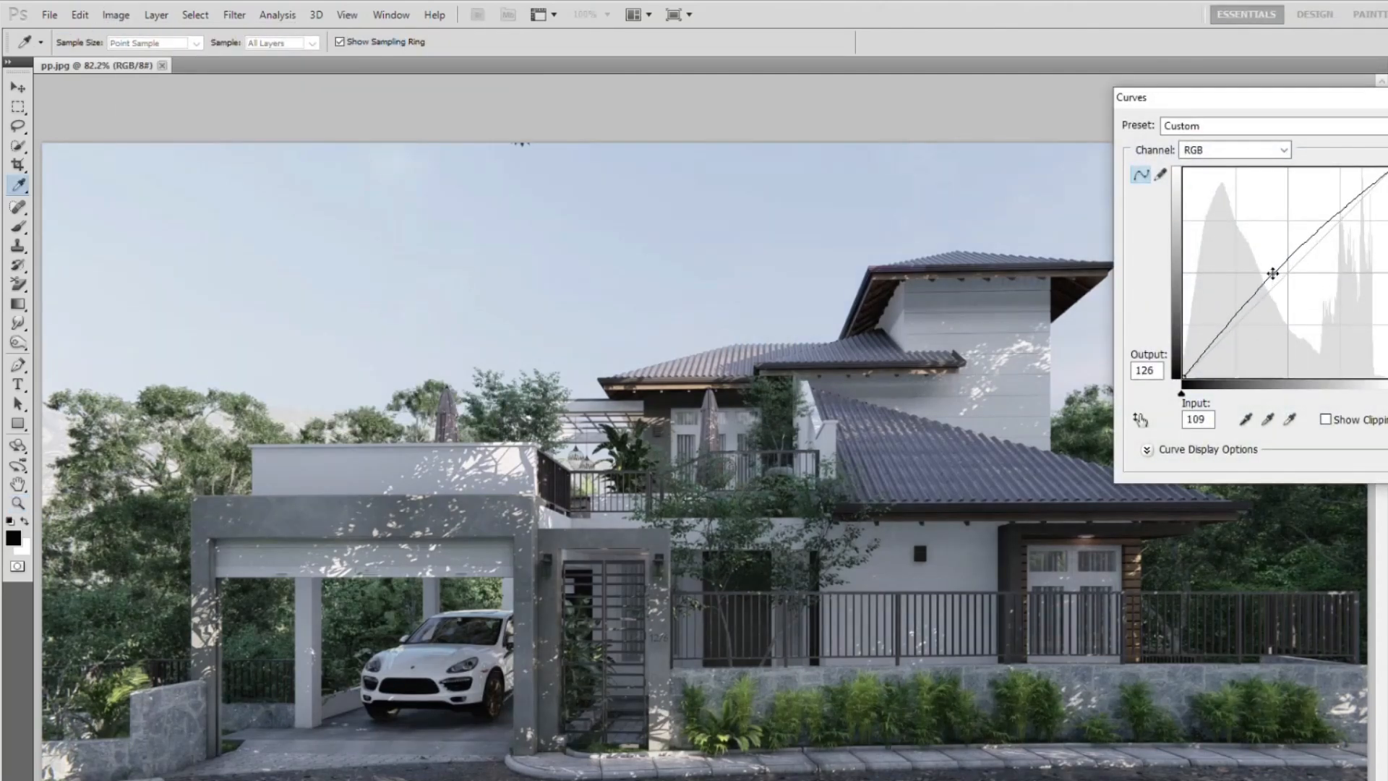
pyautogui.press('Return')
pyautogui.press('z')
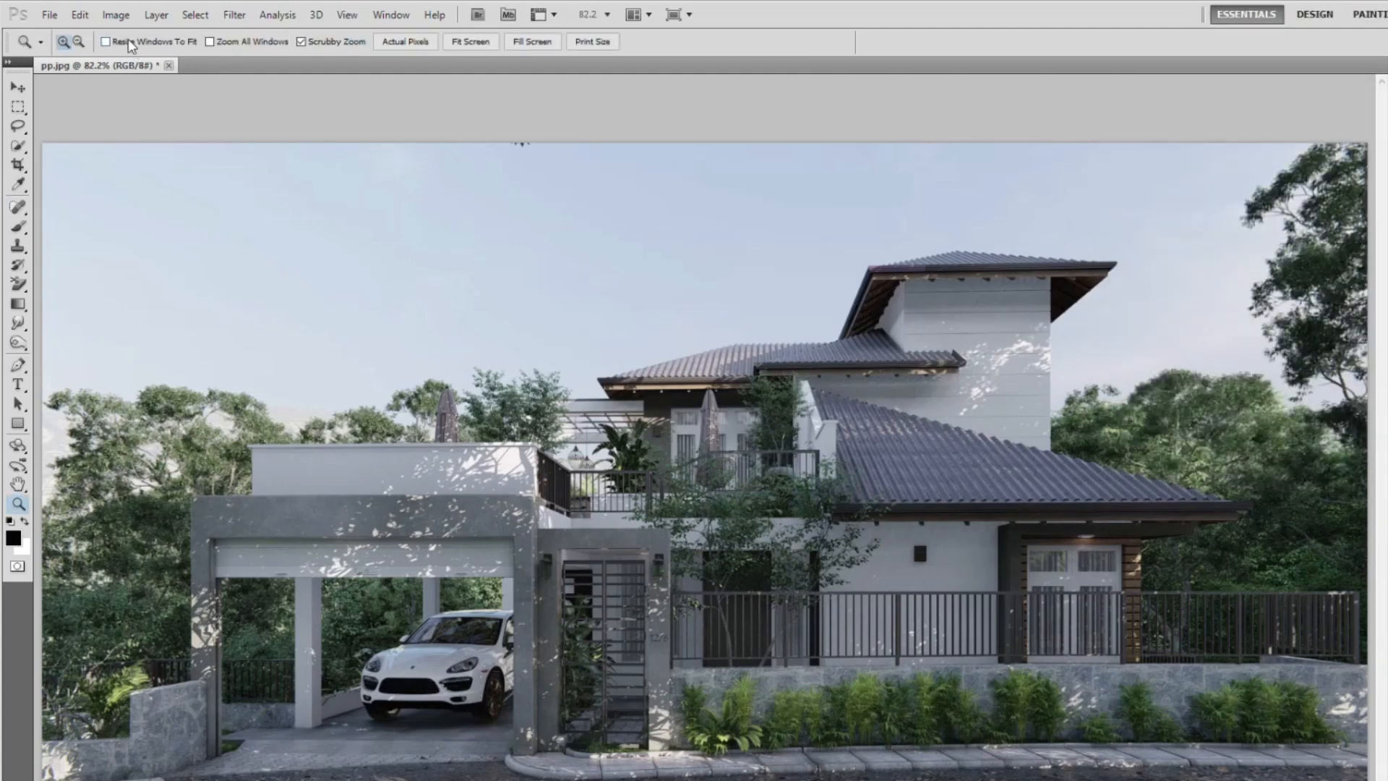
# Step: Apply an Exposure adjustment with exposure +0.19, offset +0.0020 and gamma correction 1.05
pyautogui.click(116, 14)
pyautogui.moveTo(145, 56)
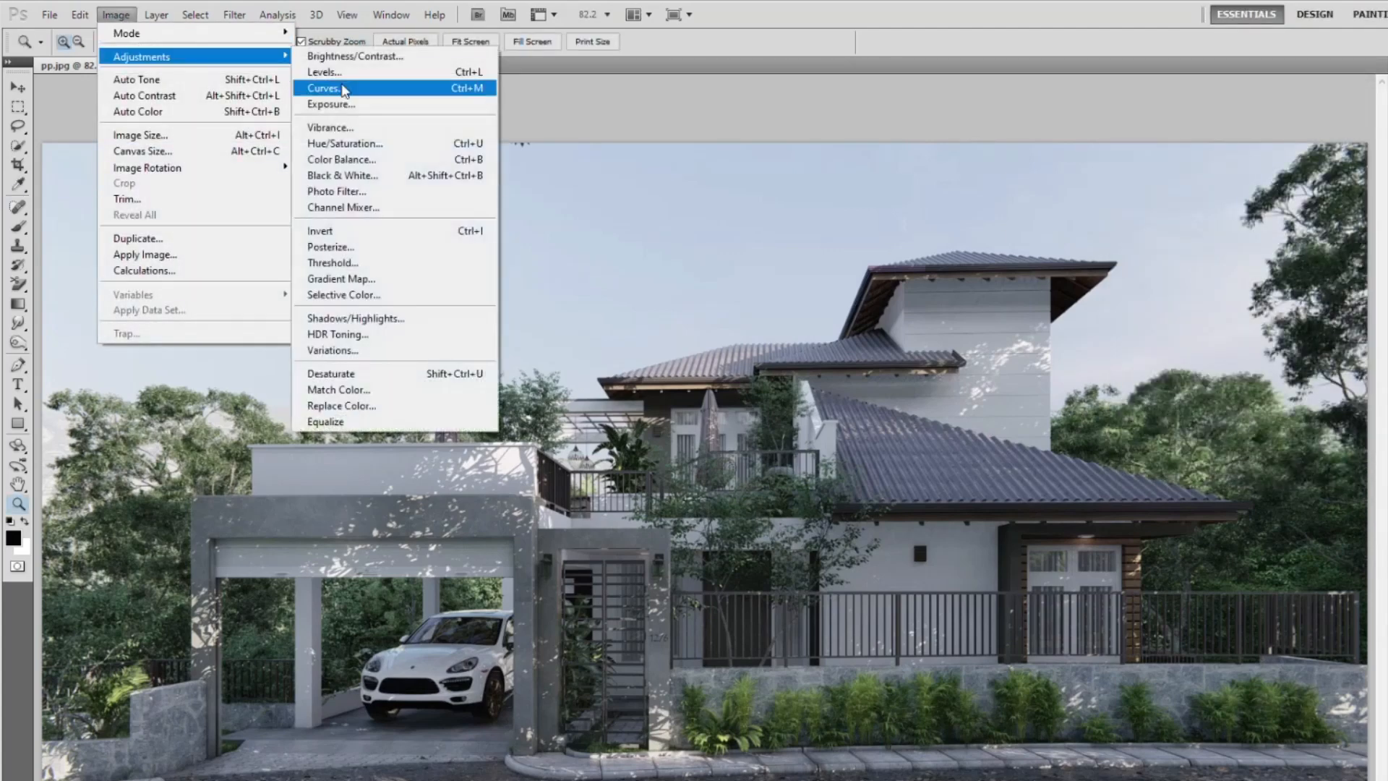
pyautogui.click(372, 106)
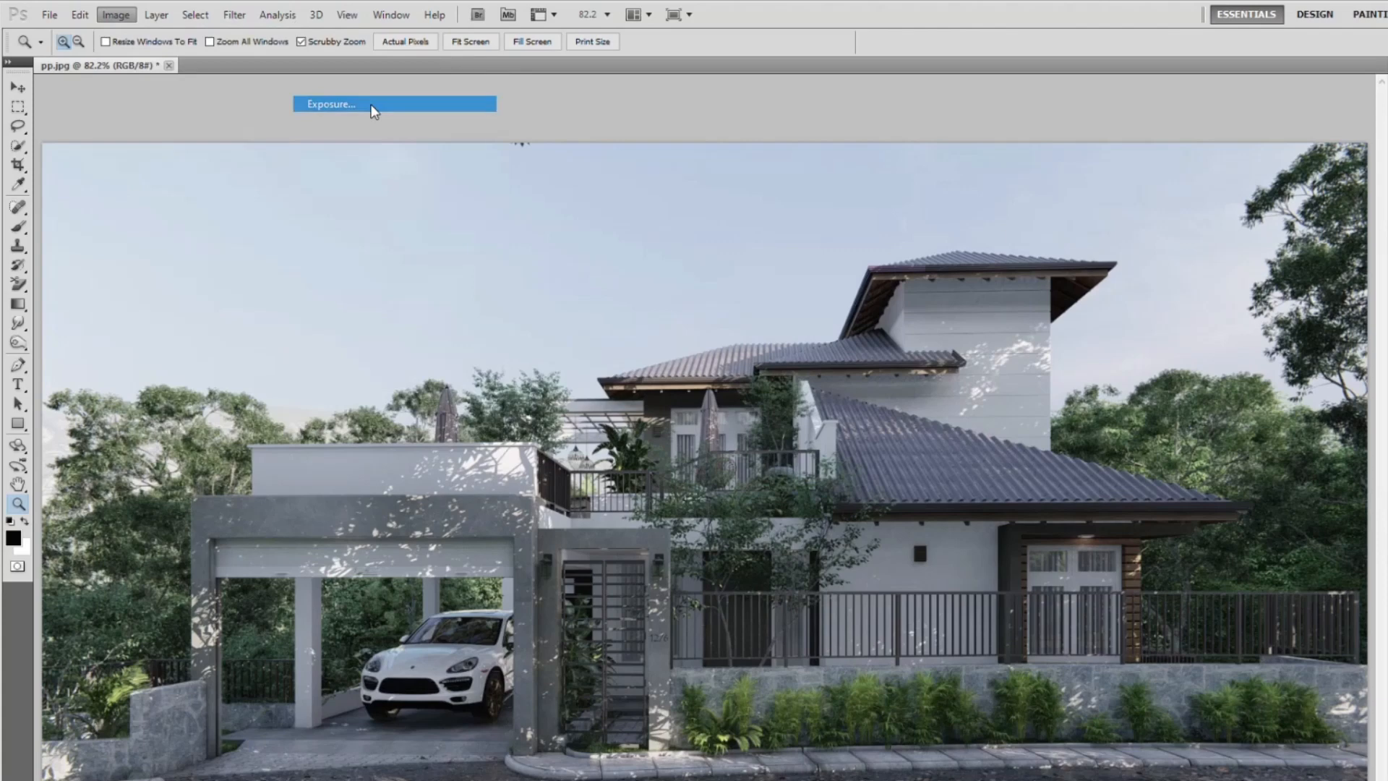
pyautogui.moveTo(1105, 243); pyautogui.dragTo(1106, 289)
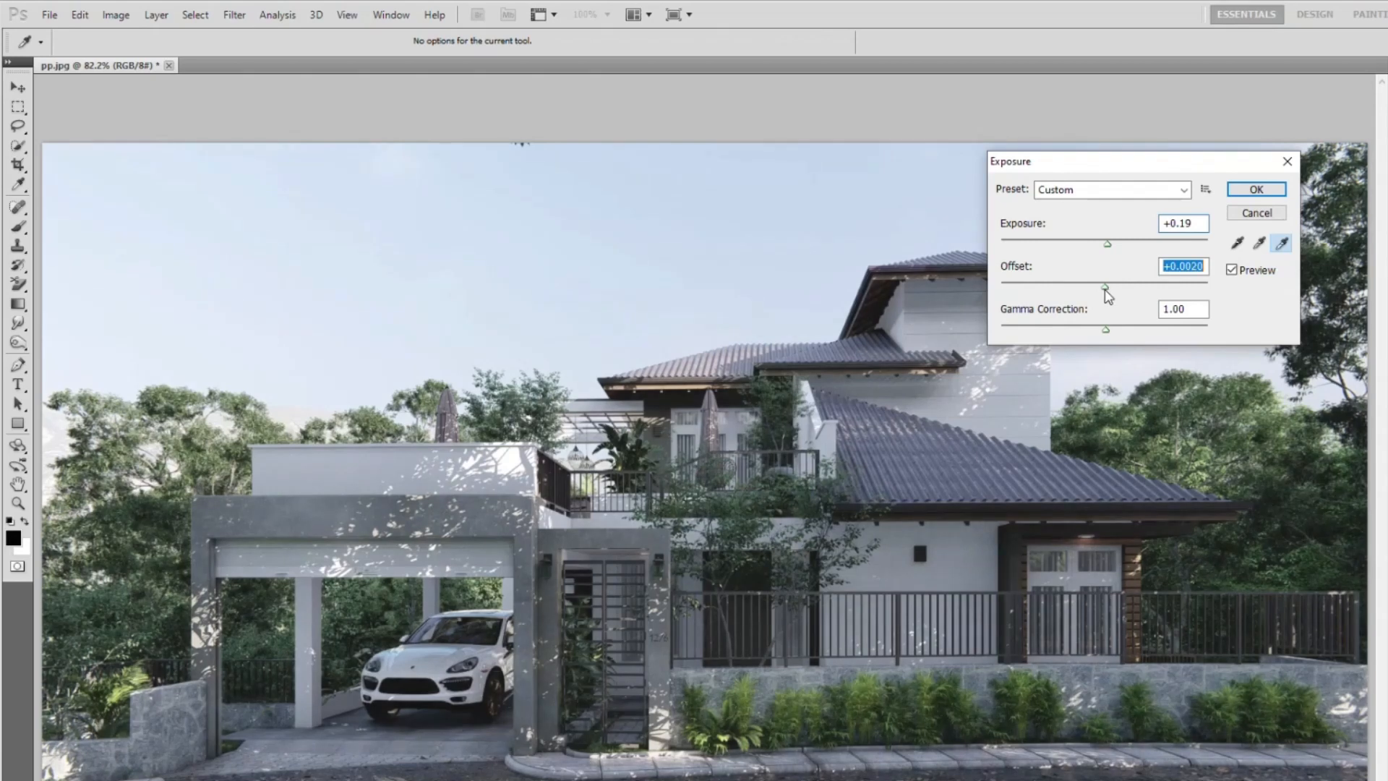
pyautogui.moveTo(1106, 334); pyautogui.dragTo(1106, 334)
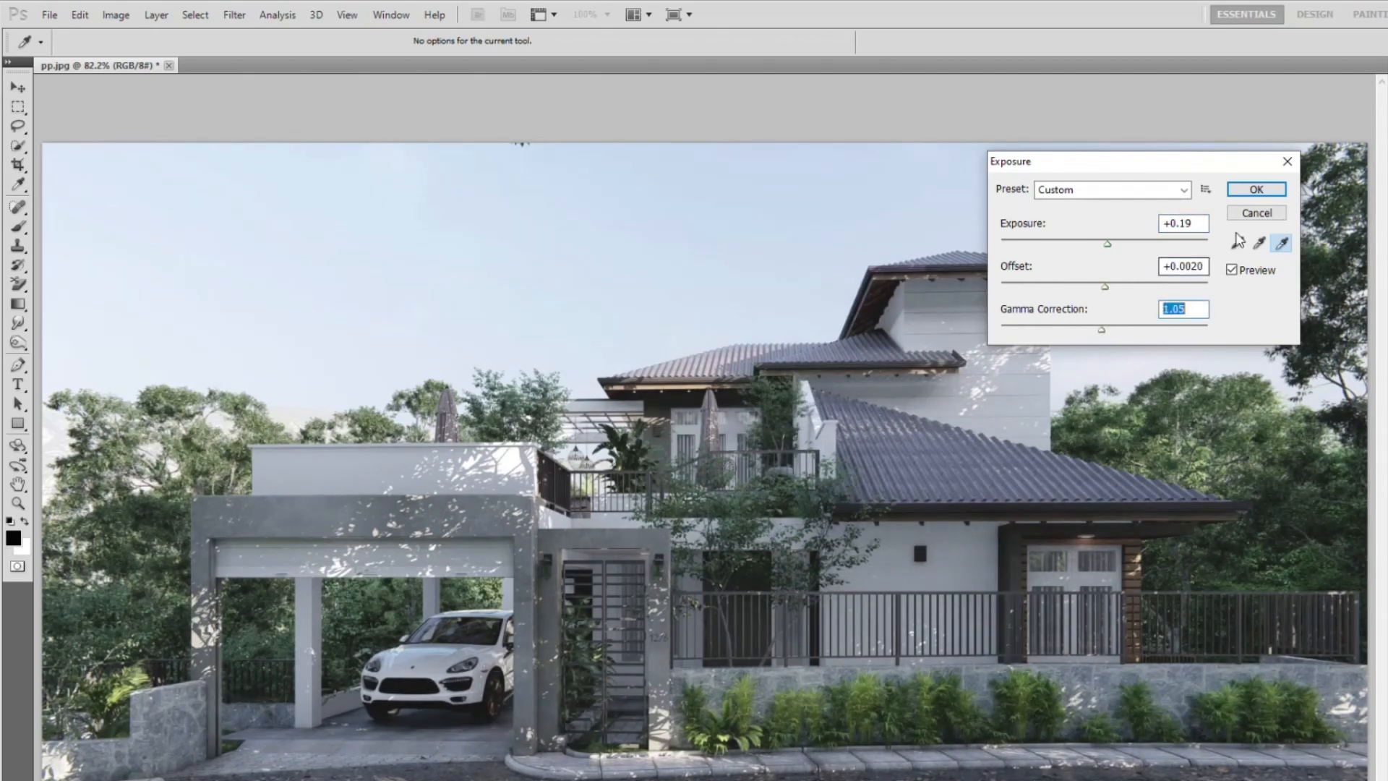
pyautogui.click(1256, 189)
pyautogui.press('z')
# Step: Apply a Selective Color adjustment that sets Black to +2% for the Blacks, using the Absolute method
pyautogui.click(116, 16)
pyautogui.moveTo(141, 56)
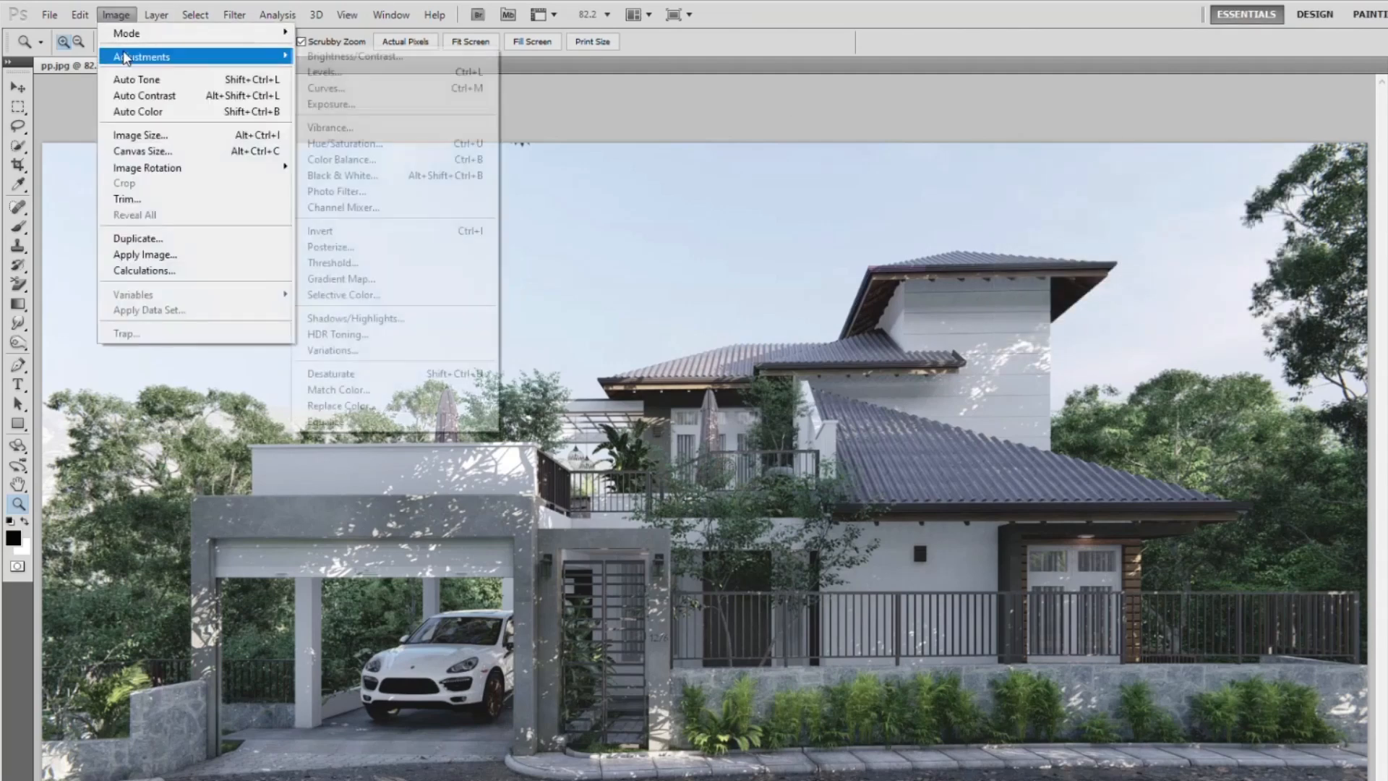
pyautogui.click(335, 296)
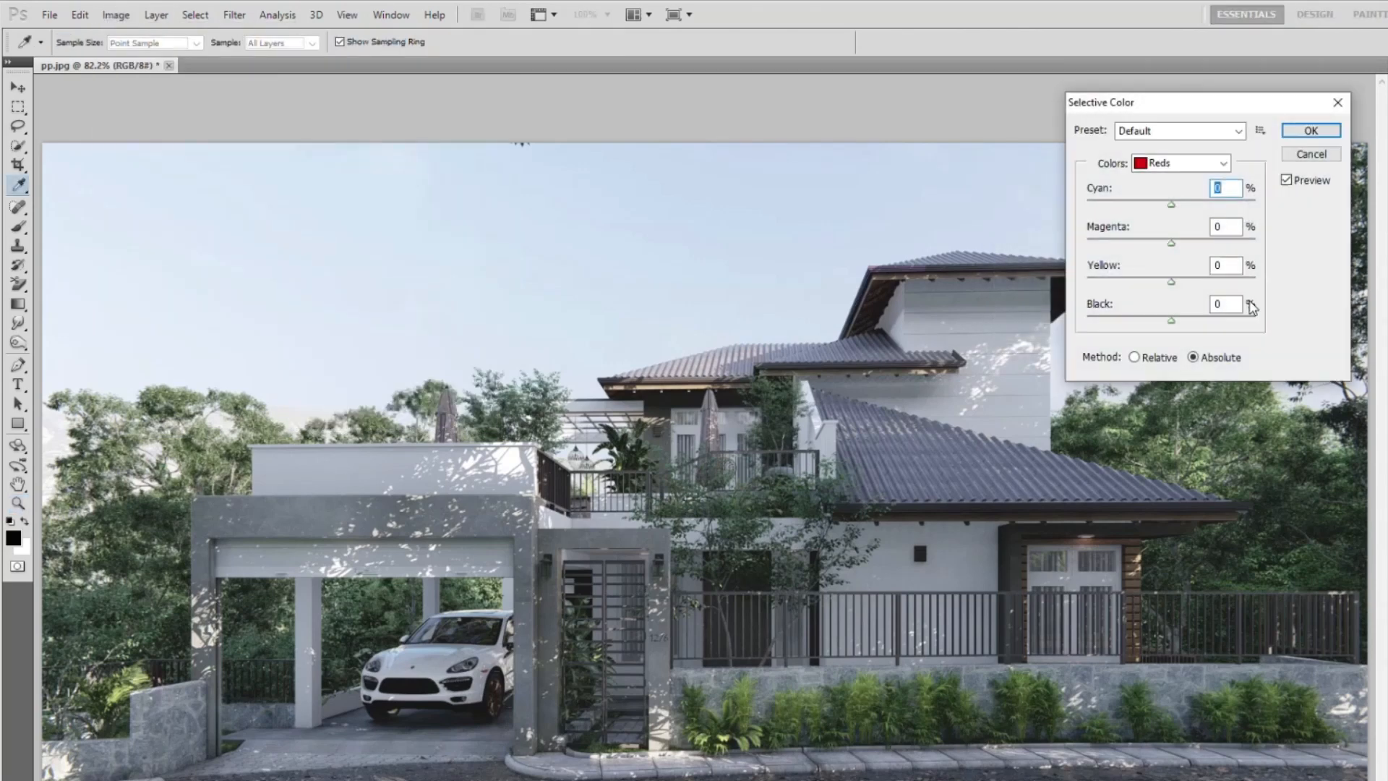
pyautogui.click(1222, 163)
pyautogui.click(1174, 311)
pyautogui.click(1173, 321)
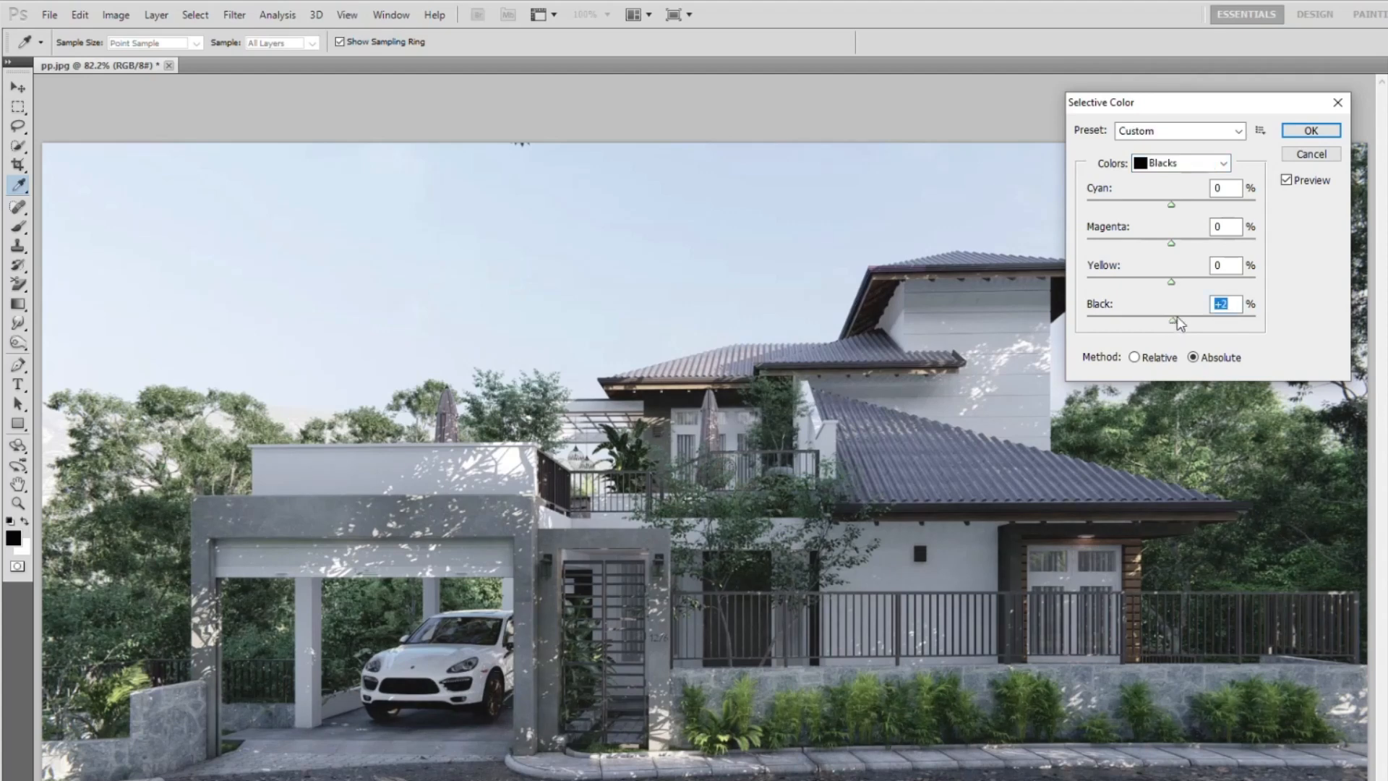
pyautogui.click(1313, 132)
pyautogui.press('z')
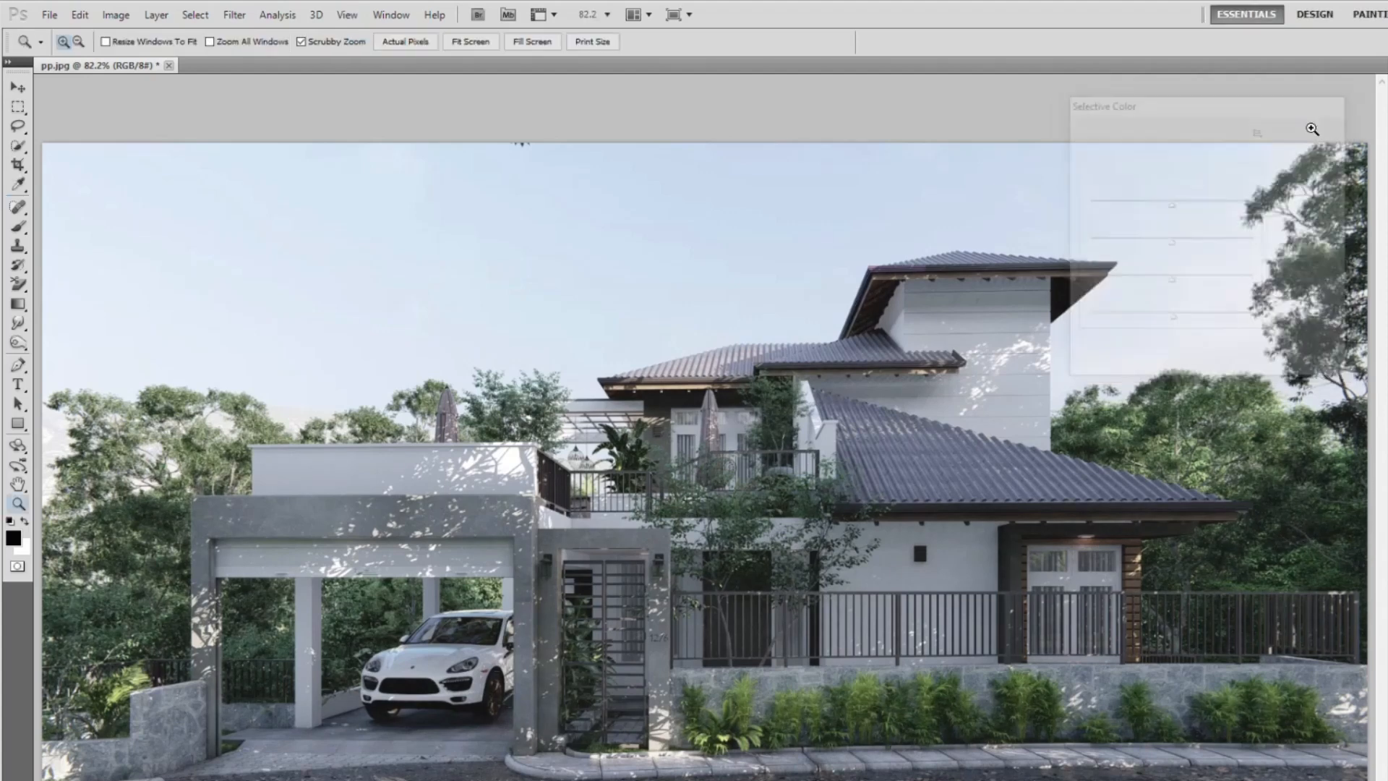
# Step: Apply a Color Balance adjustment that shifts the image's midtones slightly from blue toward yellow
pyautogui.click(116, 15)
pyautogui.moveTo(137, 57)
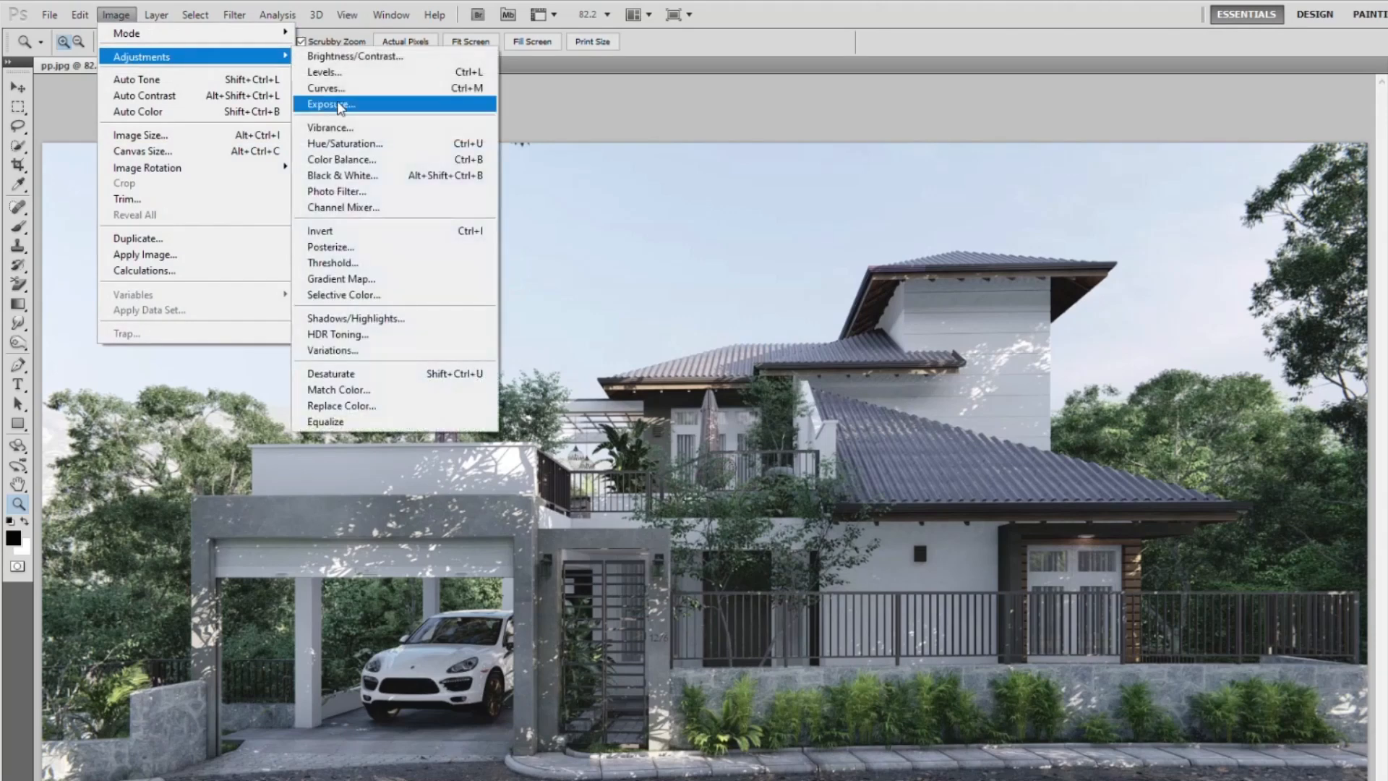
pyautogui.click(341, 159)
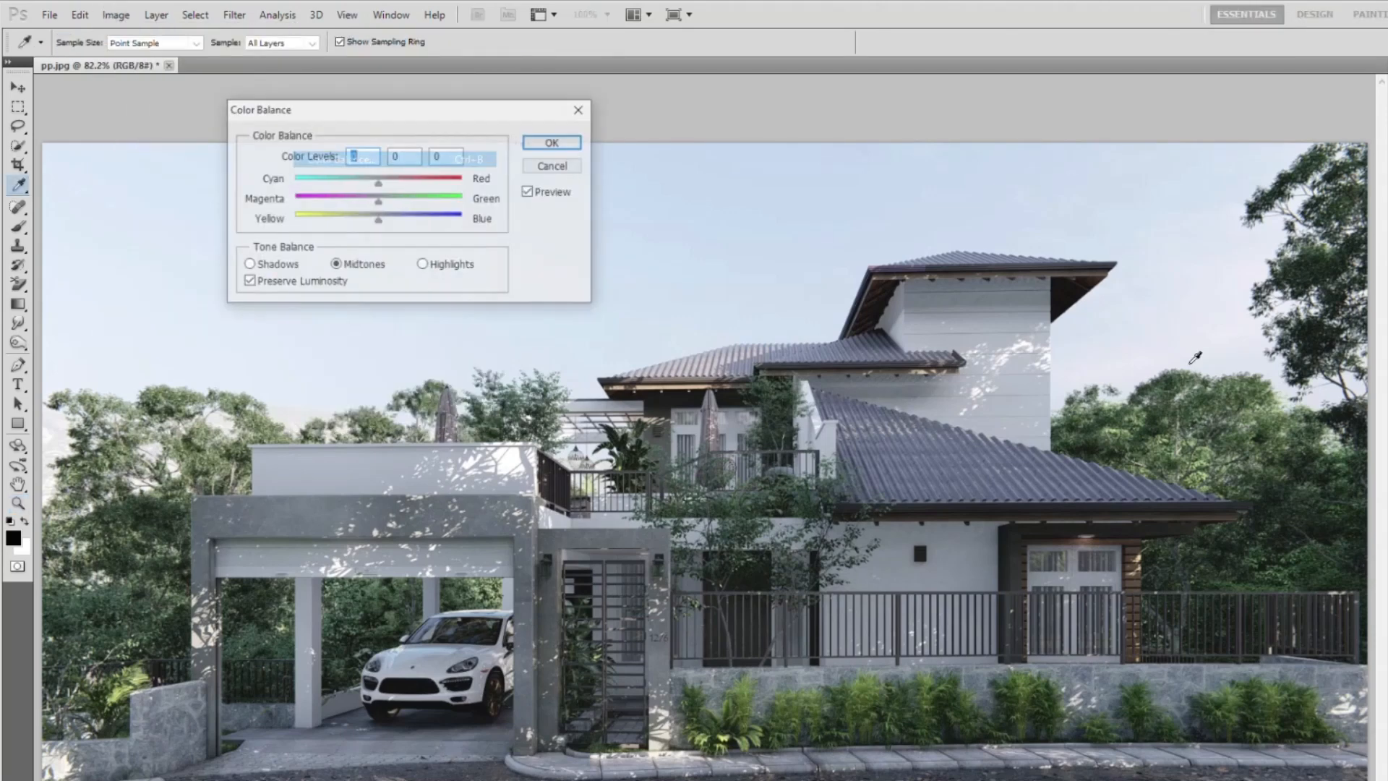
pyautogui.moveTo(380, 226); pyautogui.dragTo(375, 227)
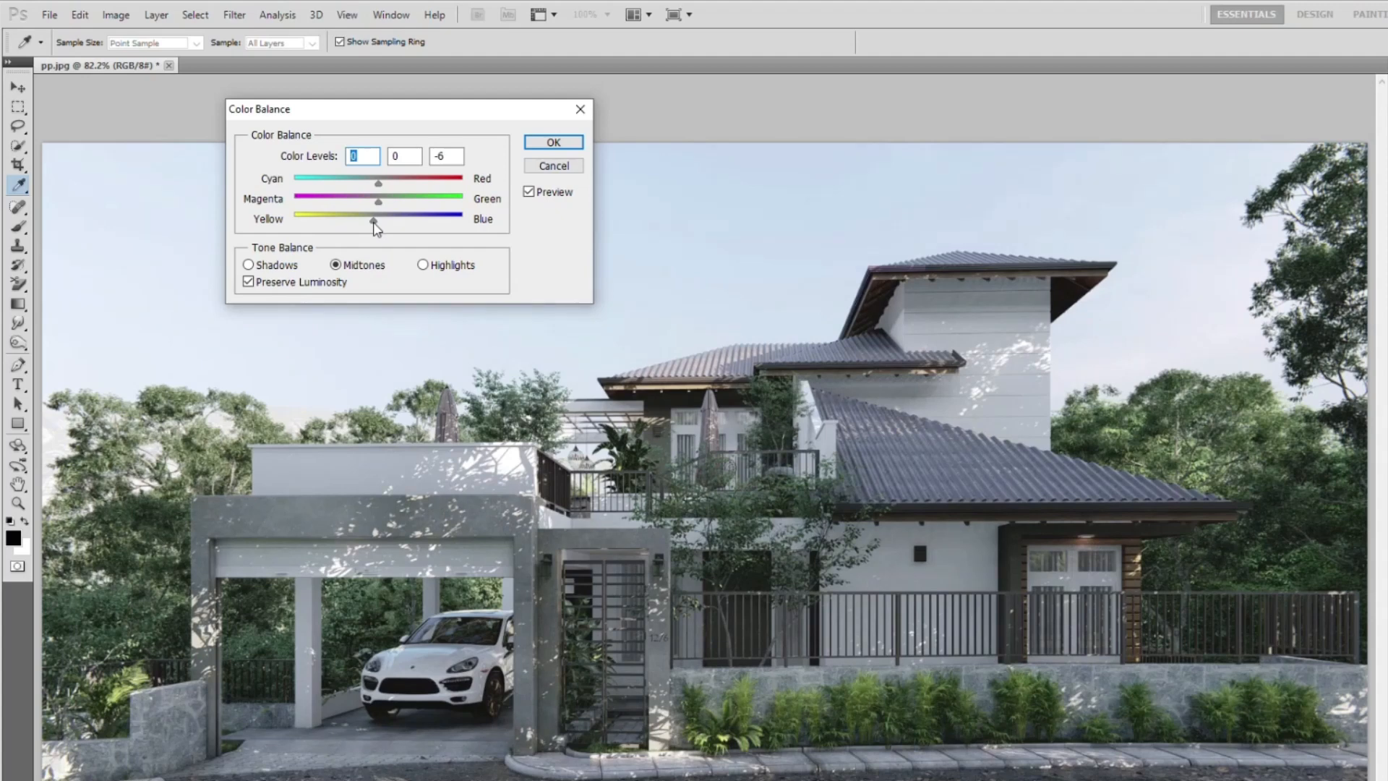
pyautogui.moveTo(375, 228); pyautogui.dragTo(370, 229)
pyautogui.moveTo(371, 228); pyautogui.dragTo(360, 160)
pyautogui.click(492, 123)
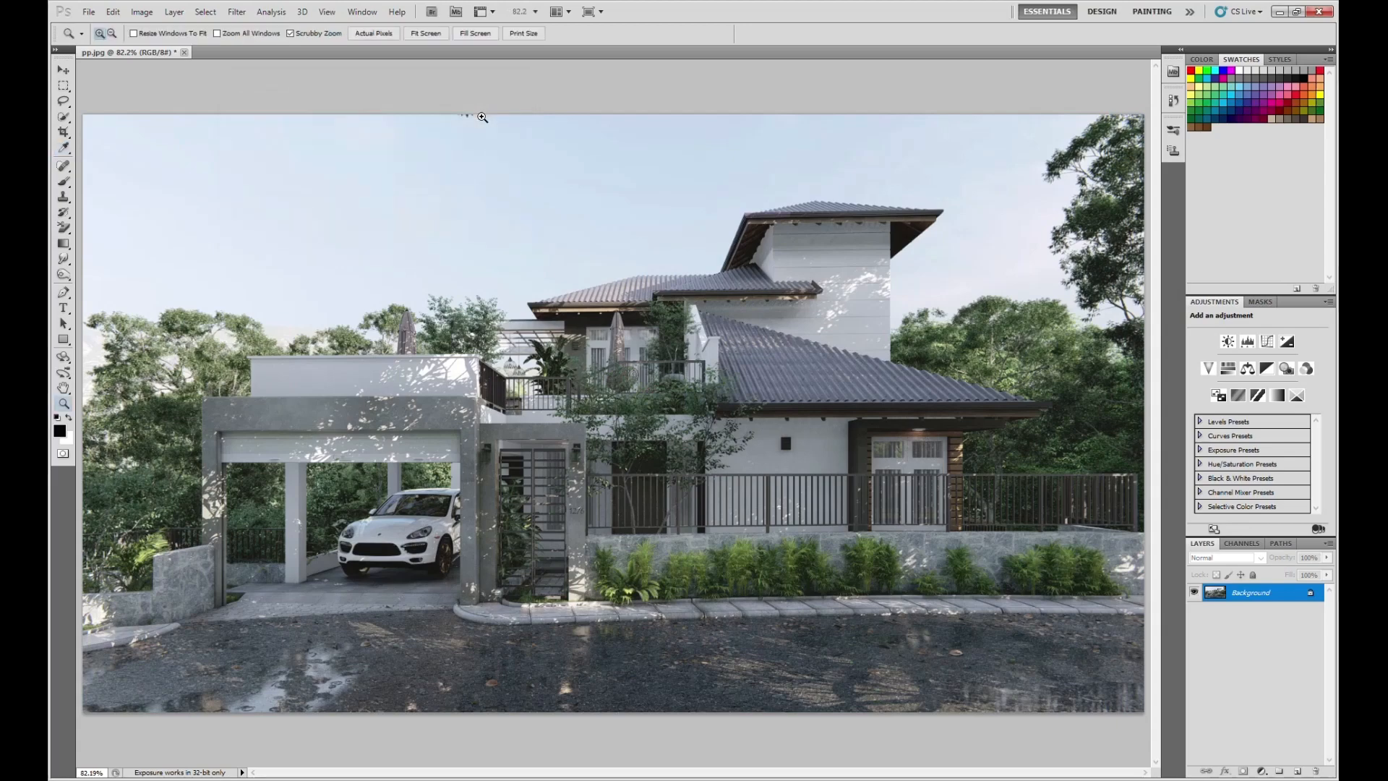